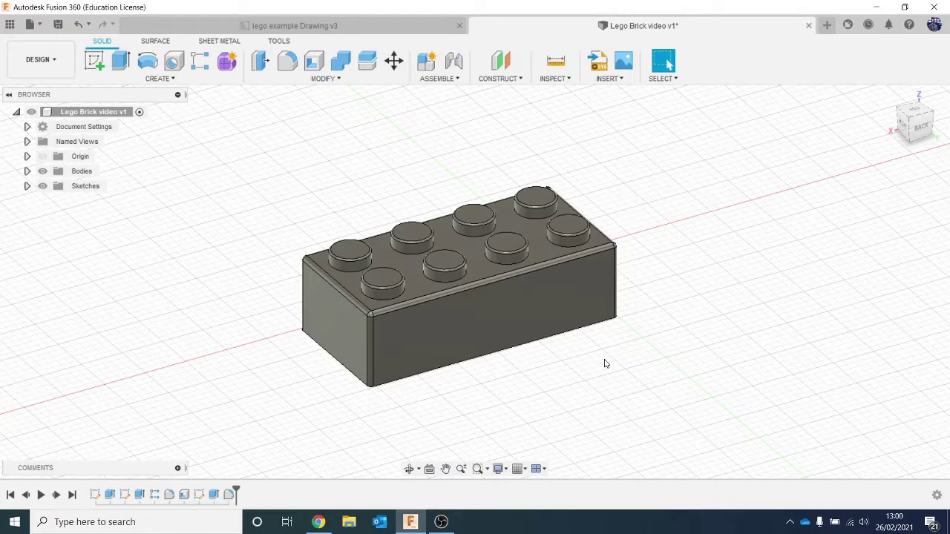
# Open the MODIFY dropdown in the Solid toolbar to reach Appearance.
pyautogui.click(311, 78)
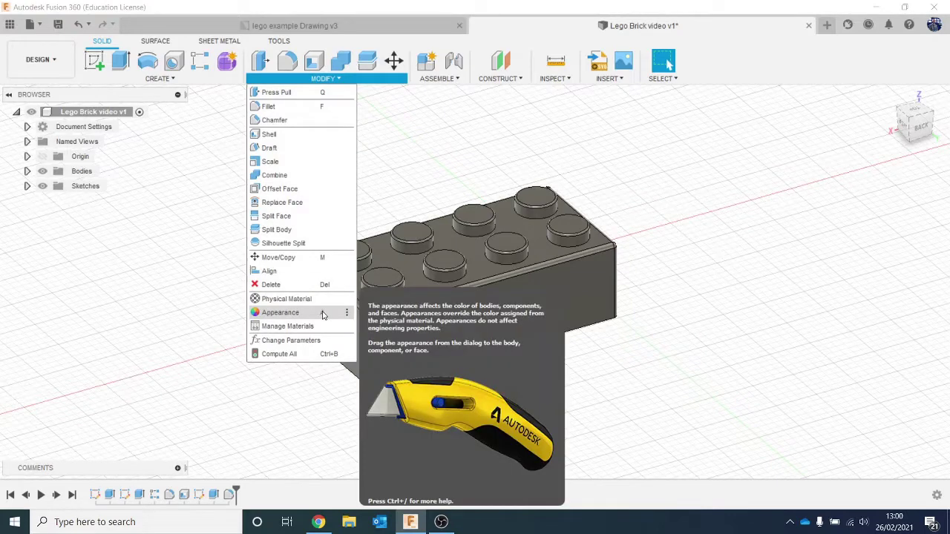
# Open the Appearance panel for the brick, then move it up and enlarge it.
pyautogui.click(682, 300)
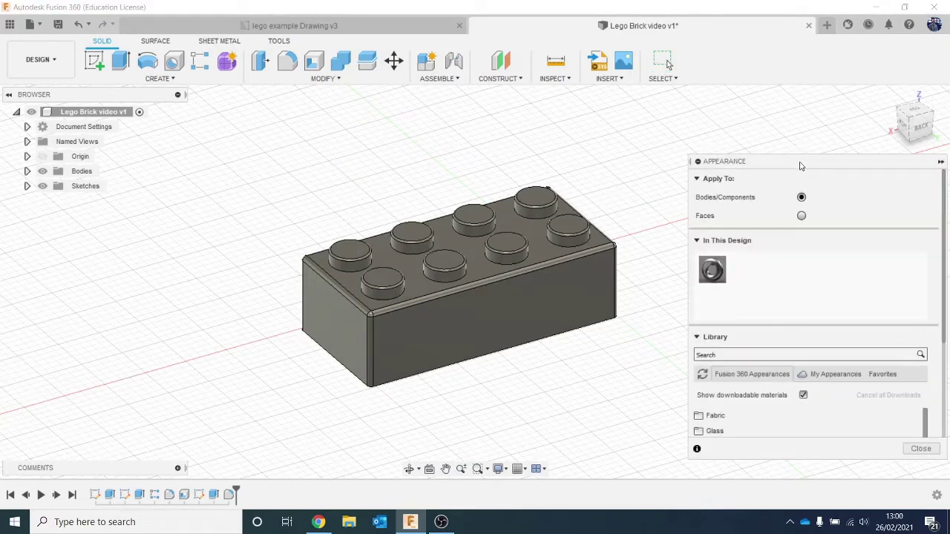
pyautogui.moveTo(800, 166); pyautogui.dragTo(786, 103)
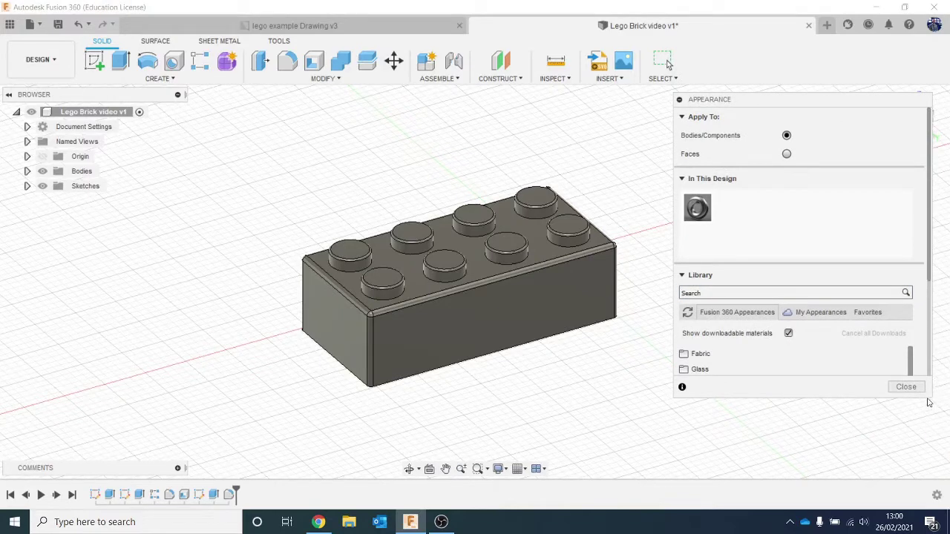
pyautogui.moveTo(933, 403); pyautogui.dragTo(941, 501)
# Expand the Plastic library and apply ABS (White) to the brick.
pyautogui.scroll(-3, 783, 382)
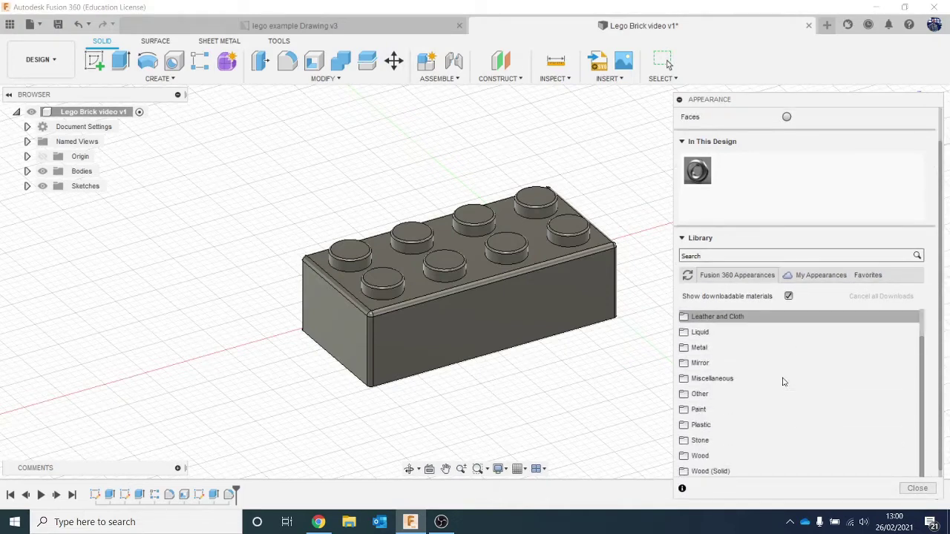
pyautogui.click(754, 418)
pyautogui.scroll(-2, 780, 415)
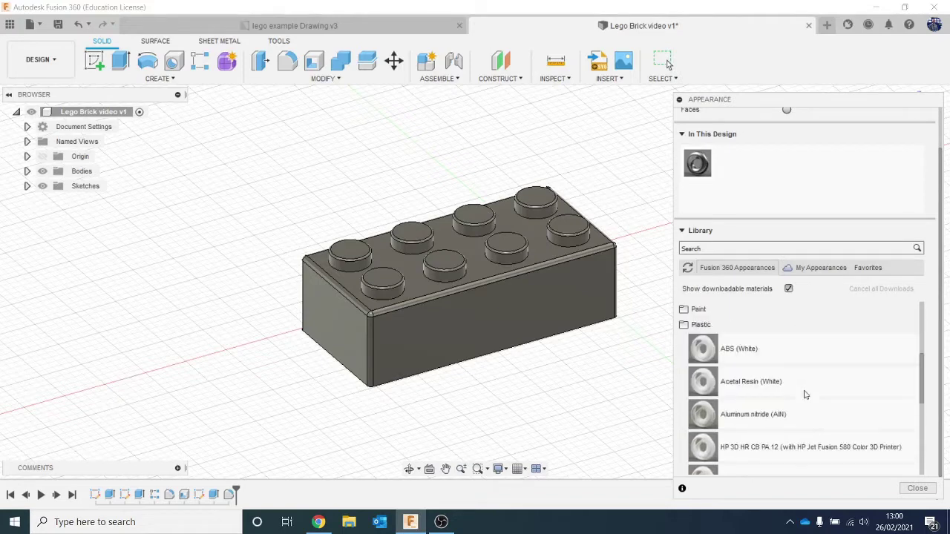
pyautogui.scroll(-4, 827, 393)
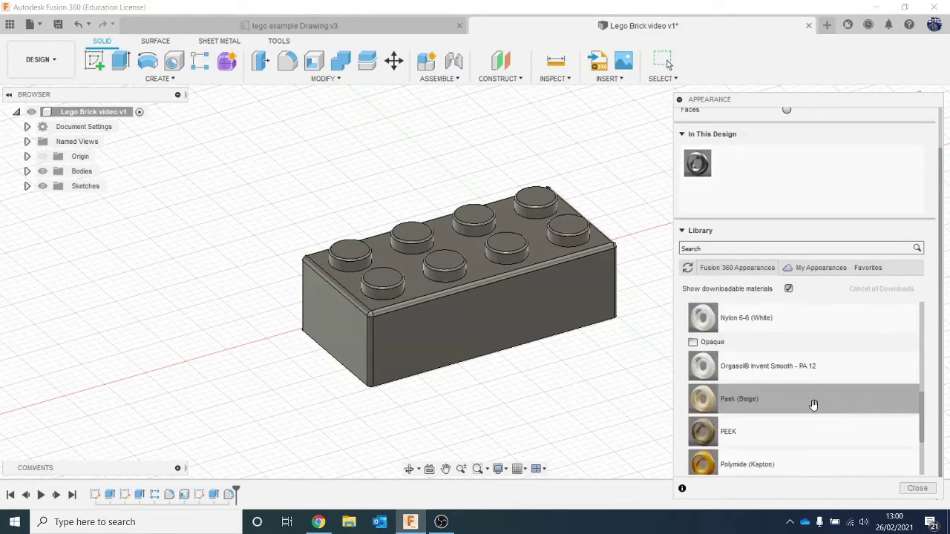
pyautogui.scroll(6, 810, 404)
pyautogui.scroll(-8, 782, 403)
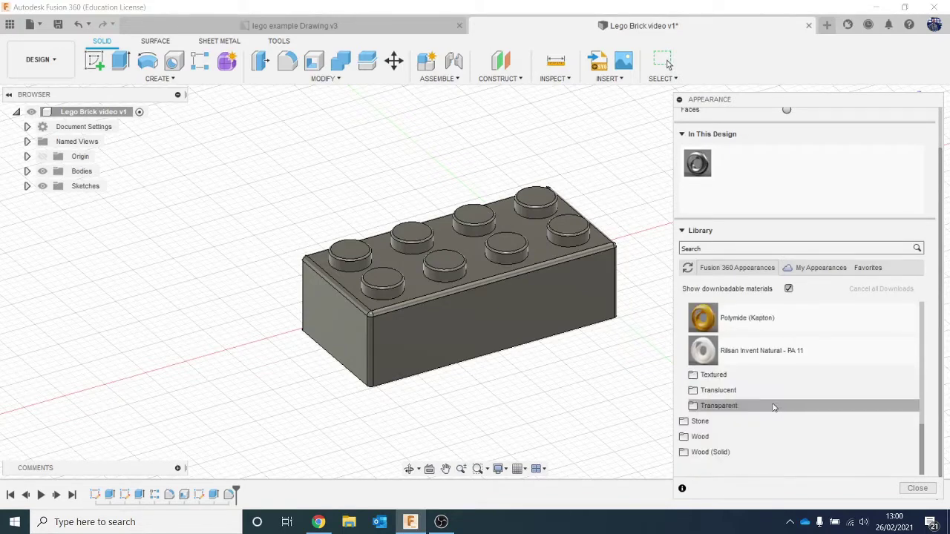
pyautogui.scroll(5, 749, 432)
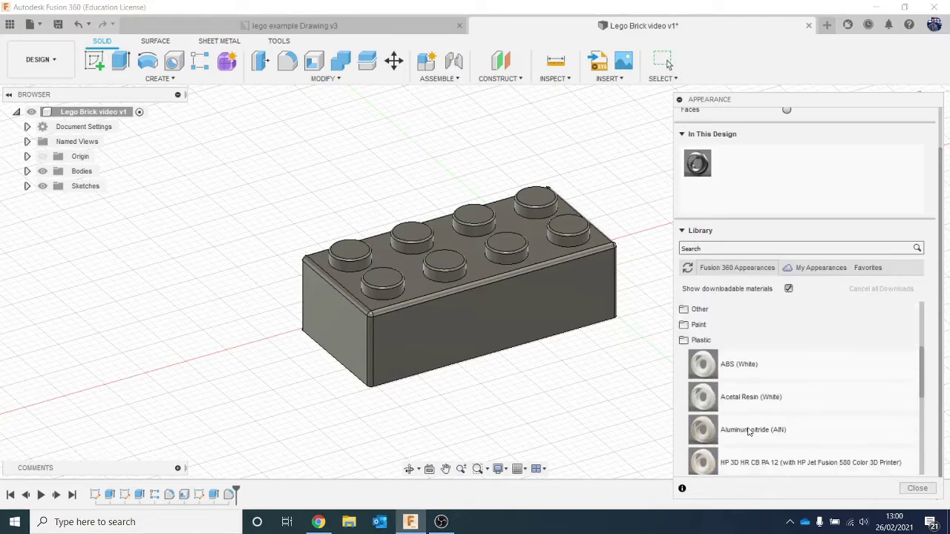
pyautogui.moveTo(787, 375); pyautogui.dragTo(550, 308)
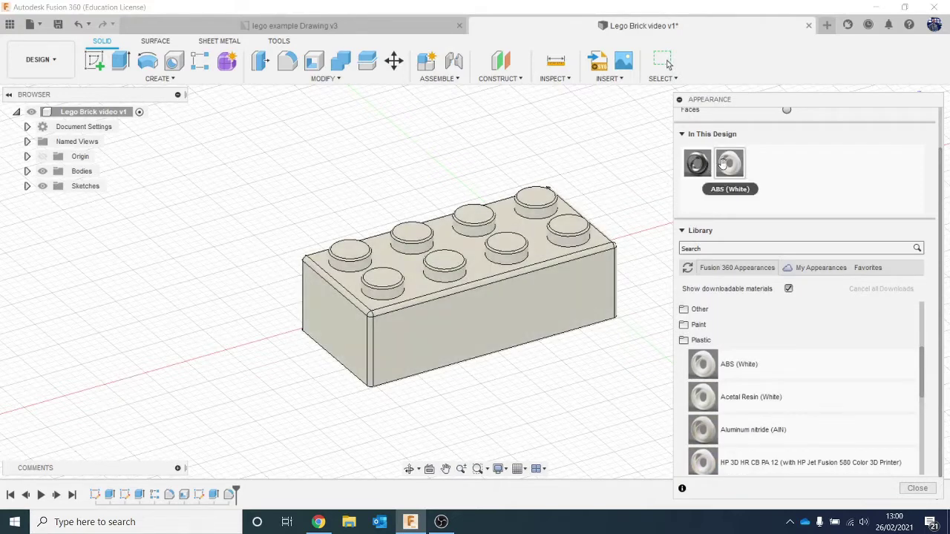
# Edit the ABS (White) appearance colour to magenta and close the appearance panel.
pyautogui.doubleClick(736, 167)
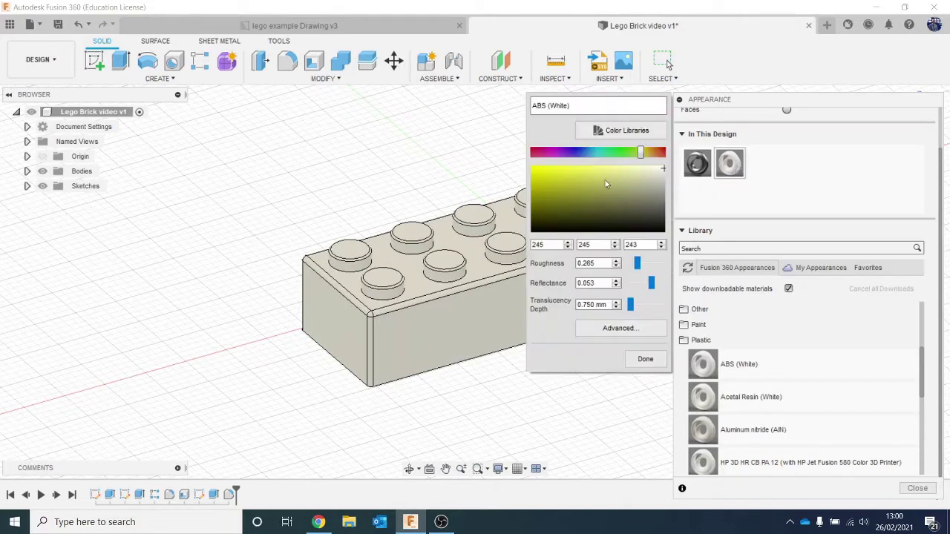
pyautogui.click(599, 187)
pyautogui.moveTo(599, 186); pyautogui.dragTo(598, 176)
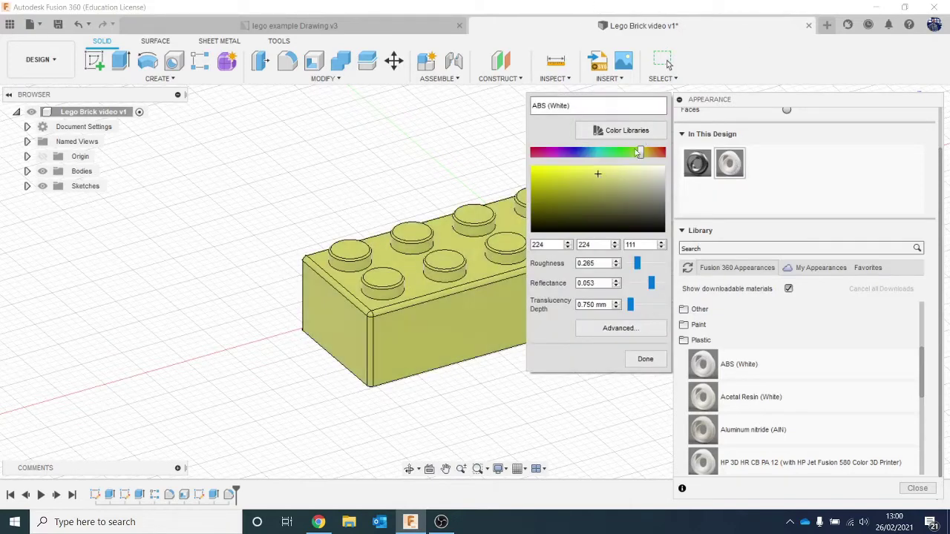
pyautogui.moveTo(640, 153); pyautogui.dragTo(555, 158)
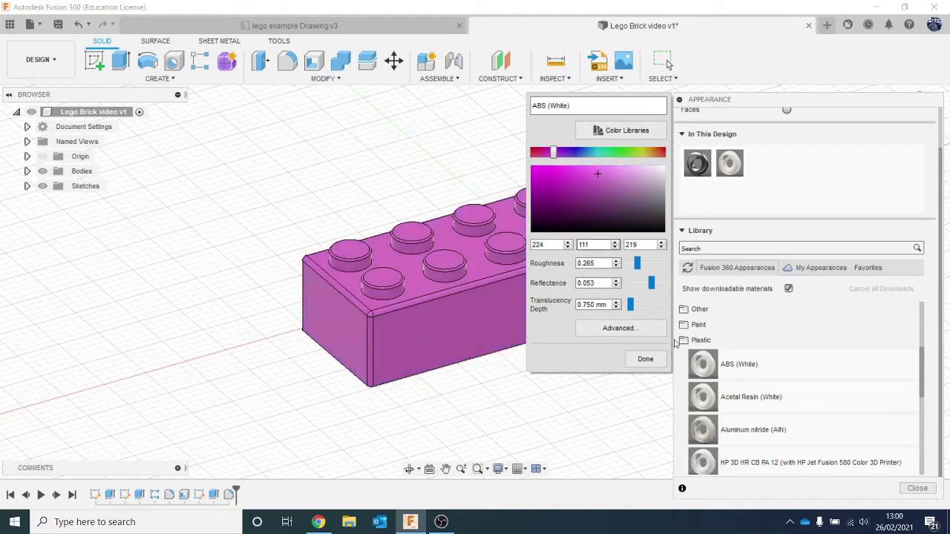
pyautogui.click(645, 358)
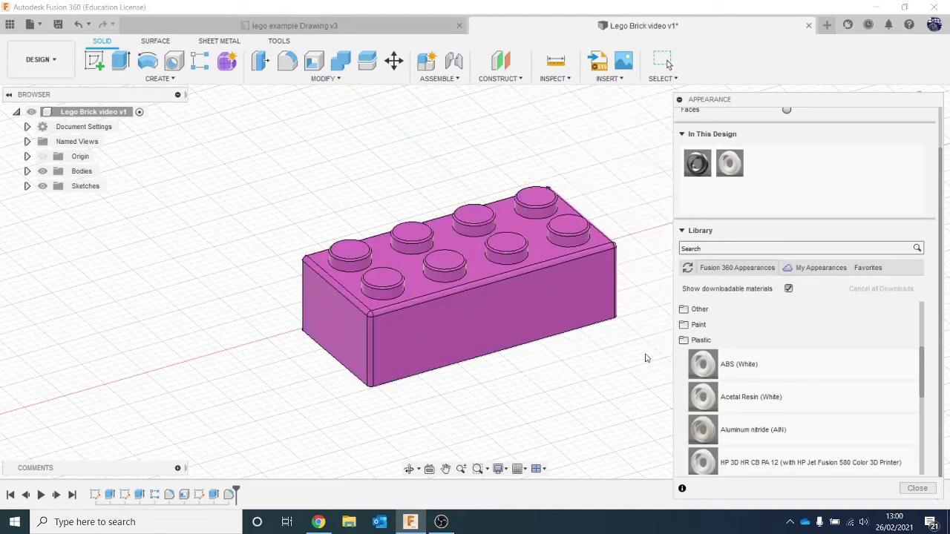
pyautogui.click(680, 99)
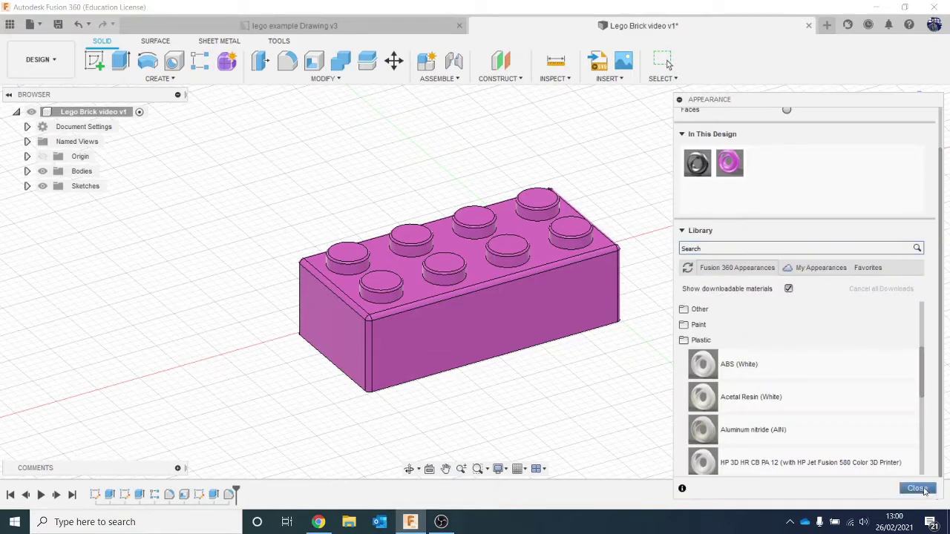
pyautogui.click(824, 463)
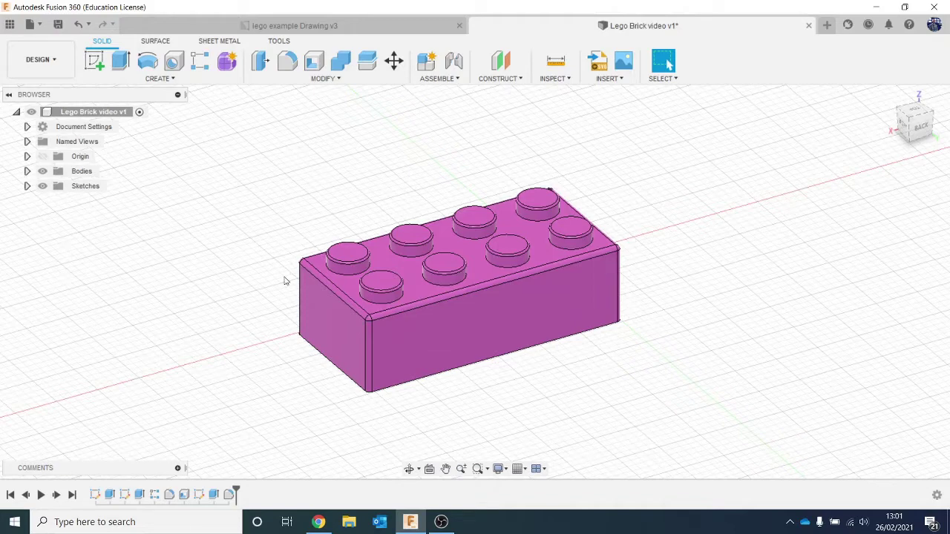
# Expand the Bodies folder and copy the magenta brick Body1.
pyautogui.click(27, 171)
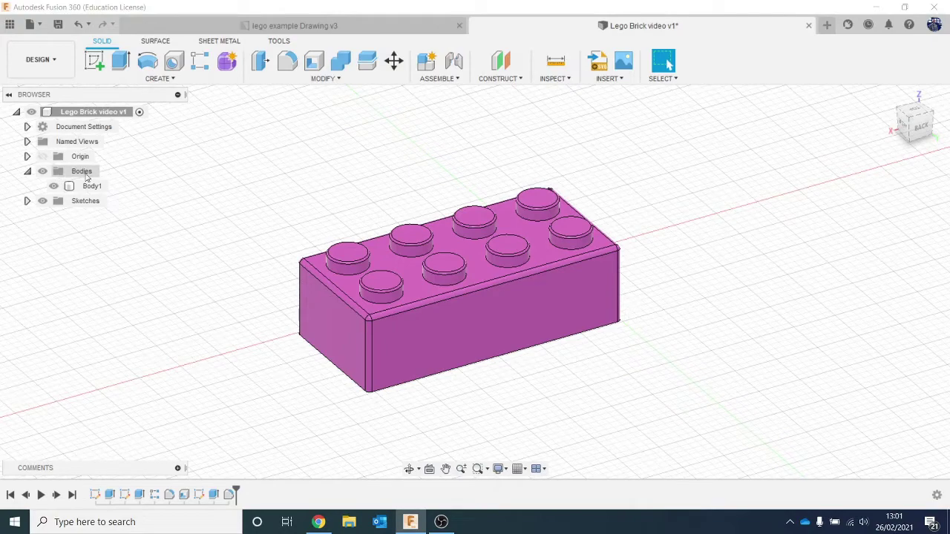
pyautogui.click(92, 187)
pyautogui.rightClick(93, 188)
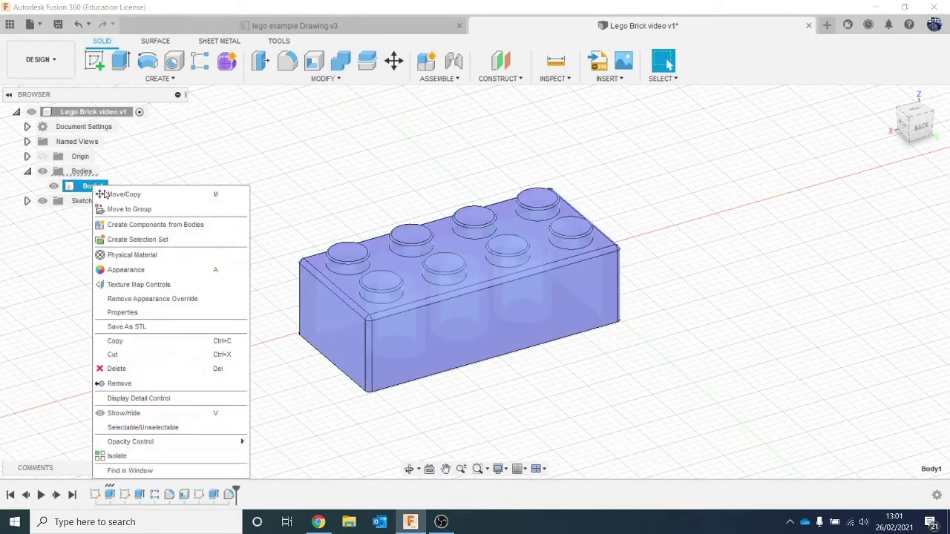
pyautogui.click(173, 342)
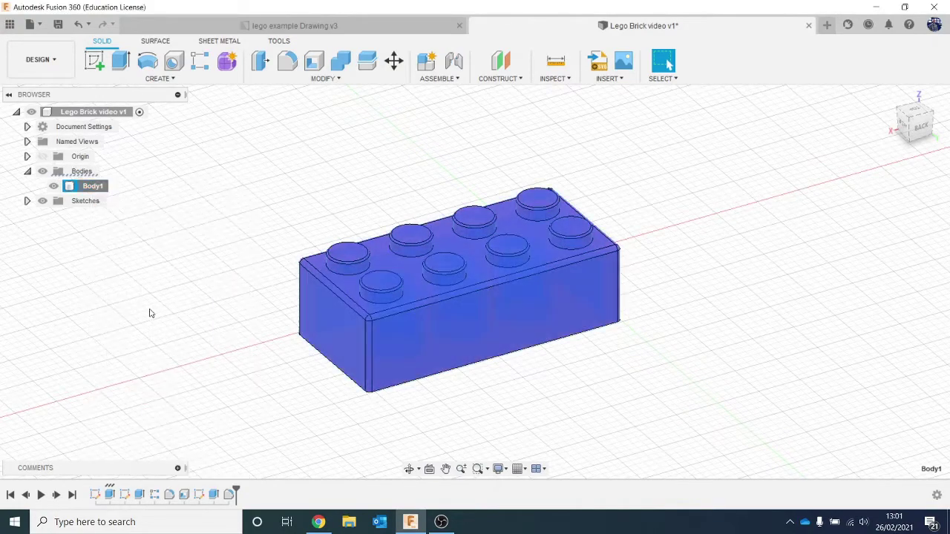
pyautogui.click(114, 272)
pyautogui.rightClick(115, 272)
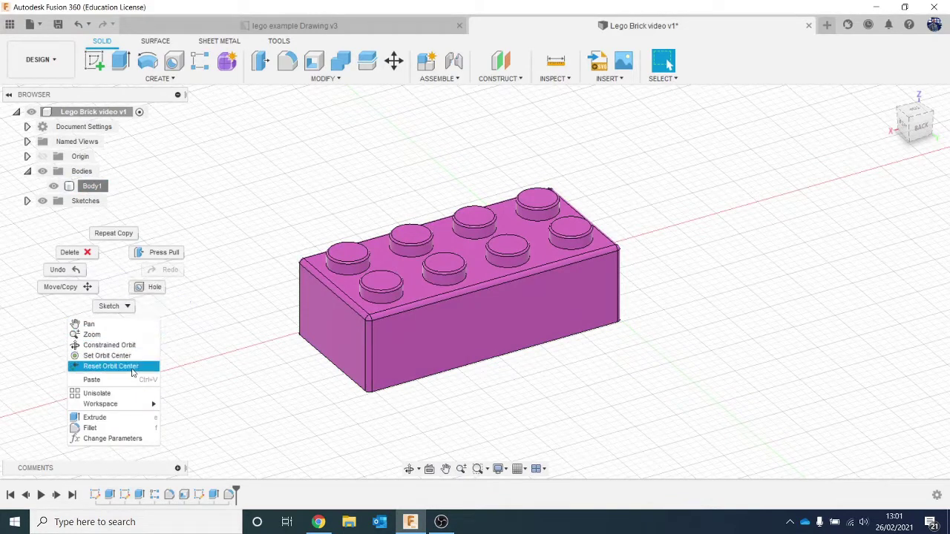
# Paste the brick as Body2 and offset it 19.113 mm along Y beside the original.
pyautogui.click(93, 379)
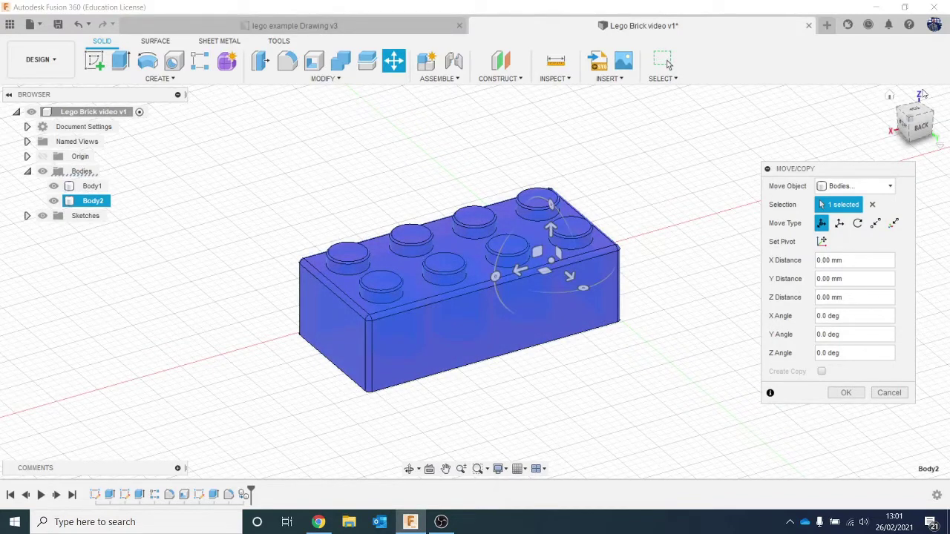
pyautogui.click(891, 99)
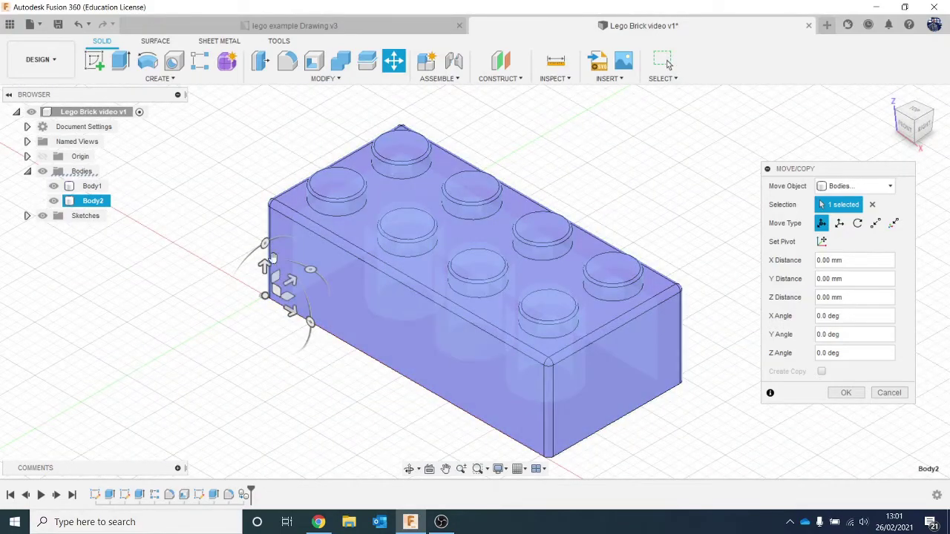
pyautogui.click(294, 278)
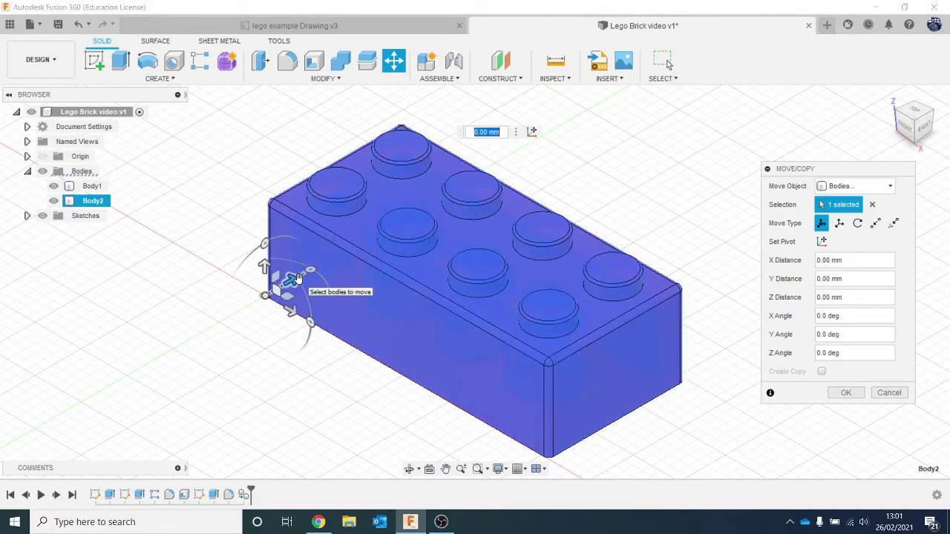
pyautogui.moveTo(297, 278)
pyautogui.mouseDown()
pyautogui.moveTo(325, 272)
pyautogui.moveTo(70, 378)
pyautogui.moveTo(304, 273)
pyautogui.mouseUp()
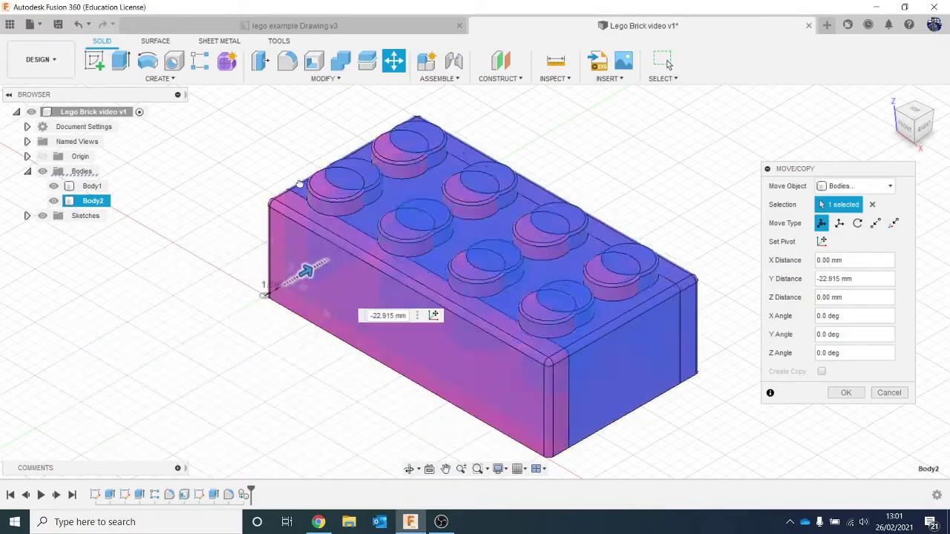
pyautogui.moveTo(300, 183); pyautogui.dragTo(403, 101)
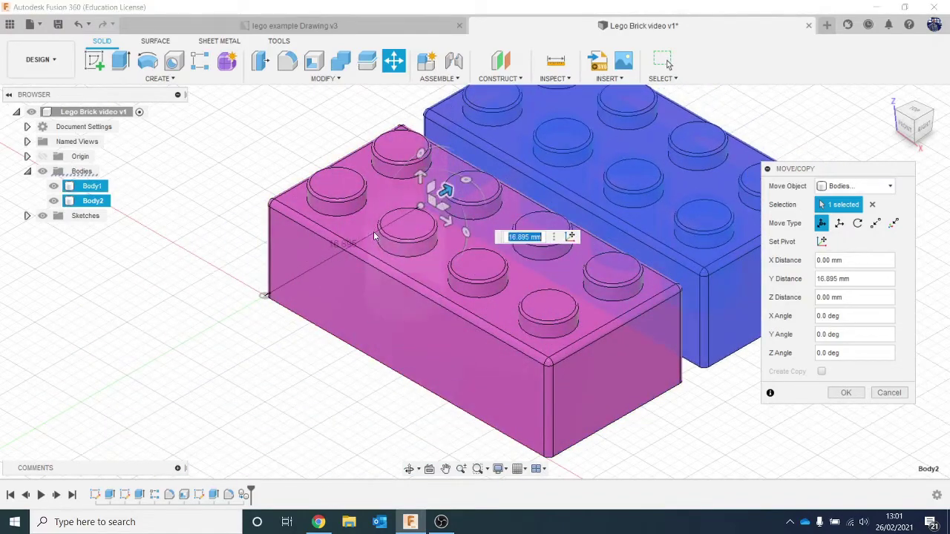
pyautogui.scroll(-2, 383, 279)
pyautogui.moveTo(383, 279); pyautogui.dragTo(270, 303, button='middle')
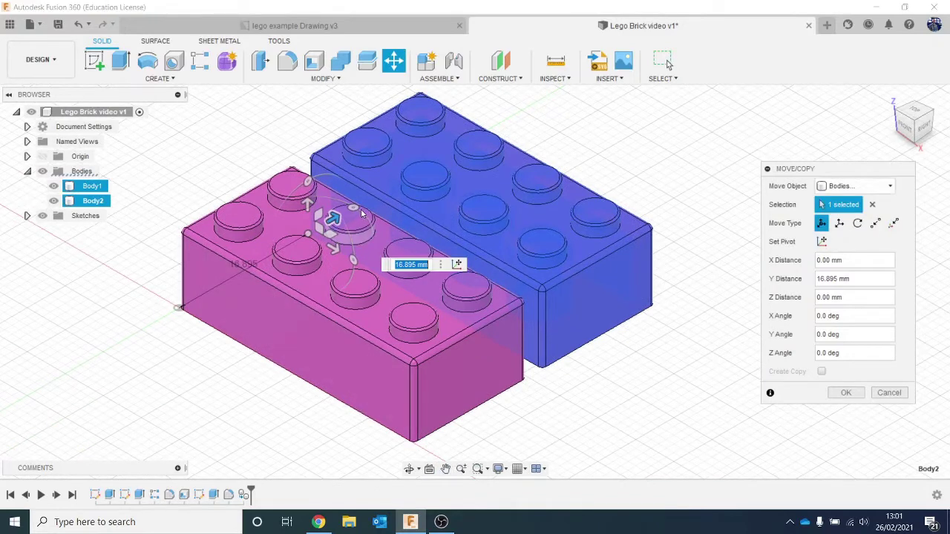
pyautogui.moveTo(334, 219); pyautogui.dragTo(355, 210)
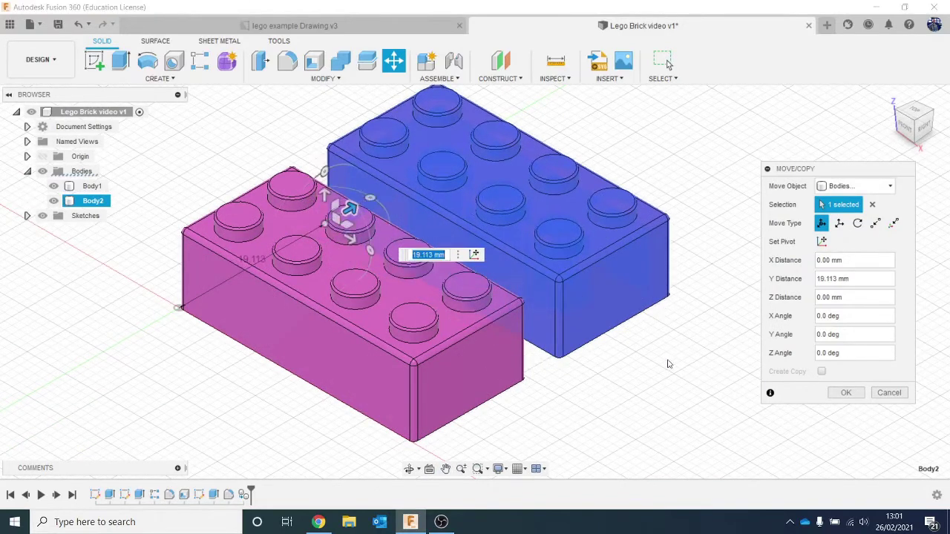
pyautogui.click(844, 393)
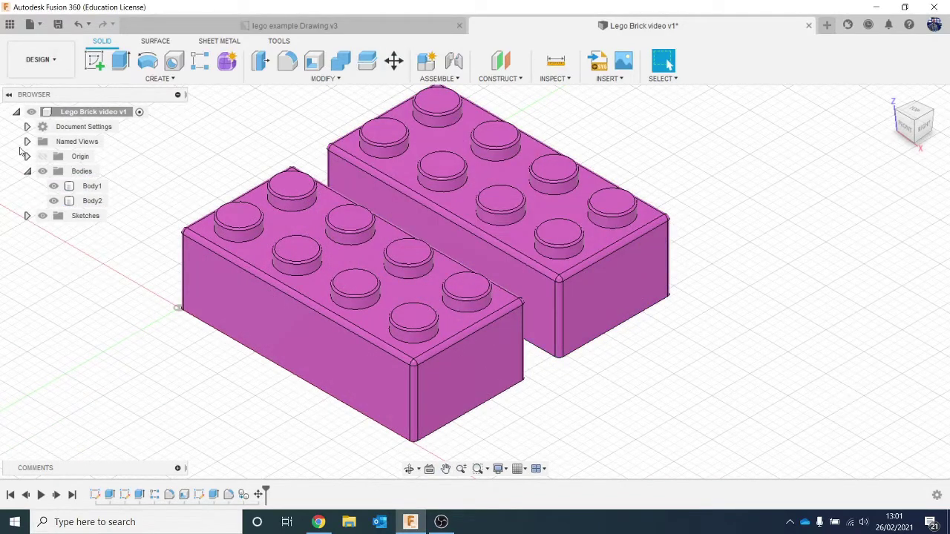
# Copy the second brick Body2.
pyautogui.rightClick(101, 202)
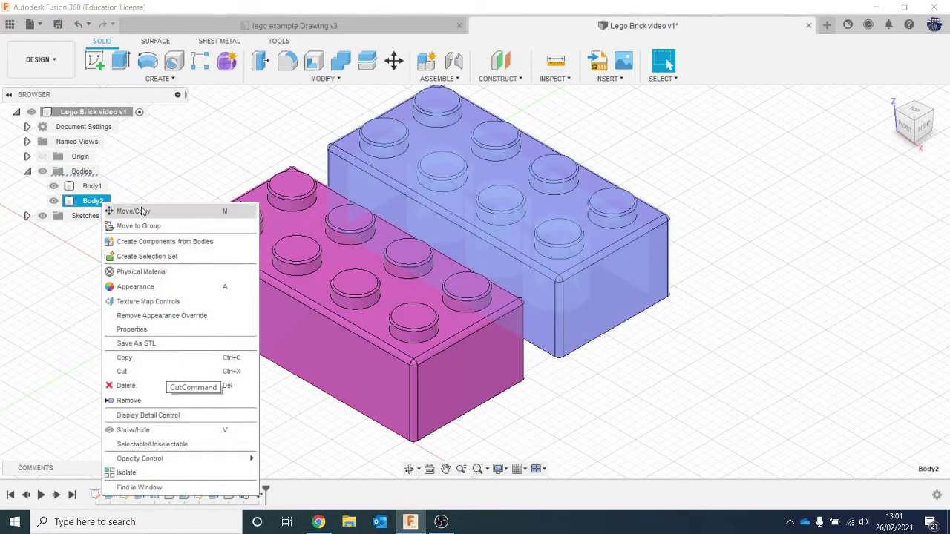
pyautogui.click(189, 357)
pyautogui.click(112, 305)
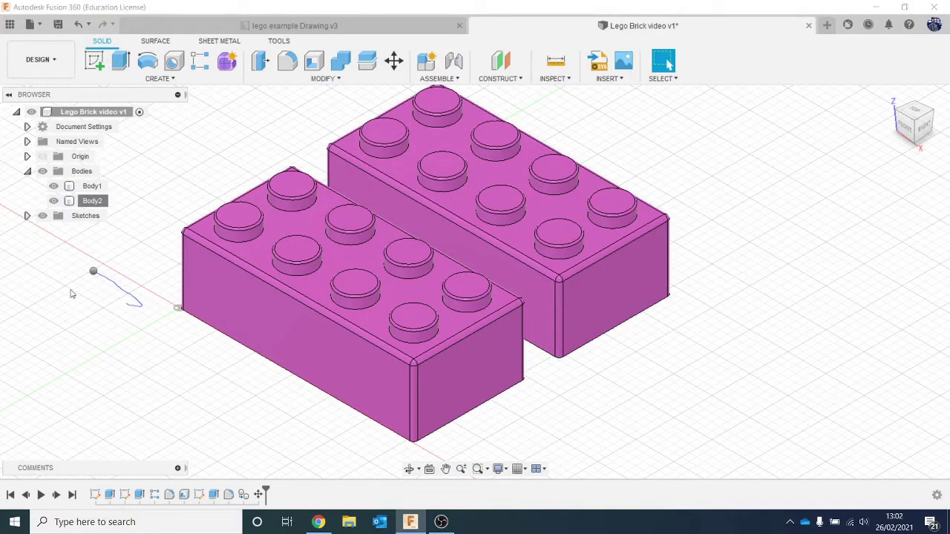
# Cancel the accidental Hole command and paste the copy as Body3.
pyautogui.press('h')
pyautogui.rightClick(71, 294)
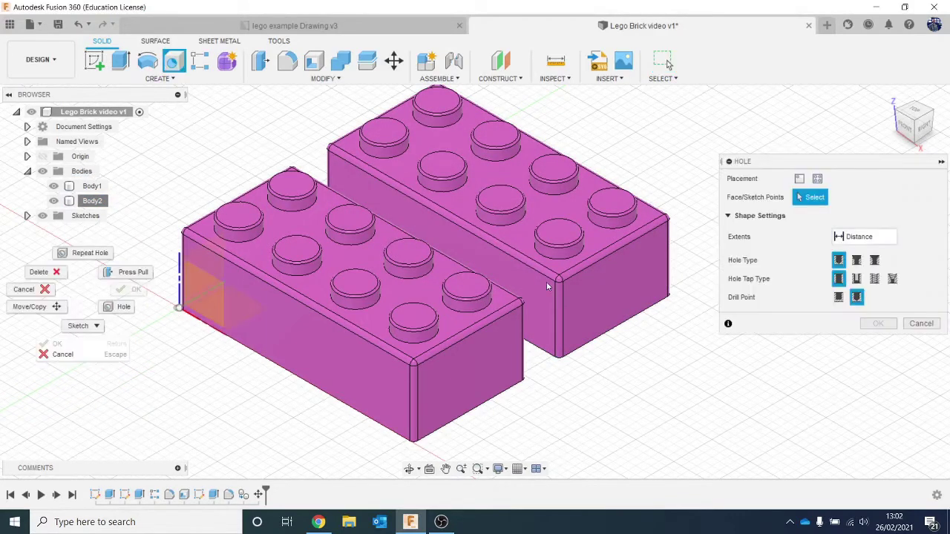
pyautogui.click(933, 328)
pyautogui.click(922, 324)
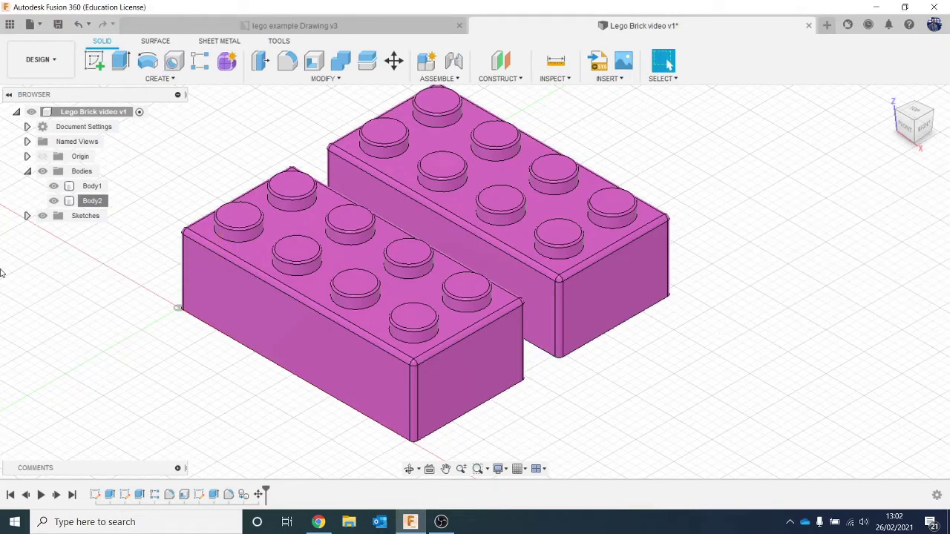
pyautogui.rightClick(105, 266)
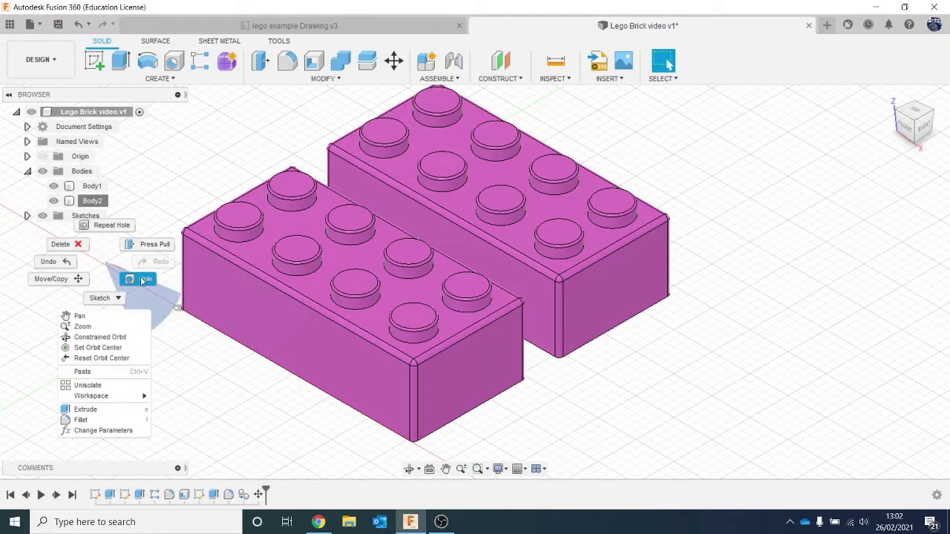
pyautogui.click(109, 371)
# Slide Body3 away along X and flip it 180° about Y.
pyautogui.scroll(-2, 414, 260)
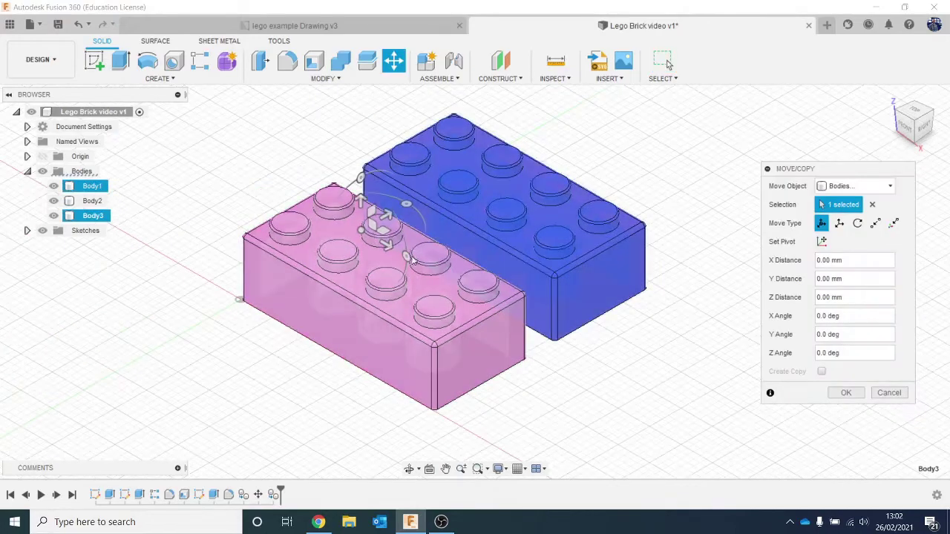
pyautogui.moveTo(391, 250); pyautogui.dragTo(630, 395)
pyautogui.moveTo(630, 395); pyautogui.dragTo(579, 303, button='middle')
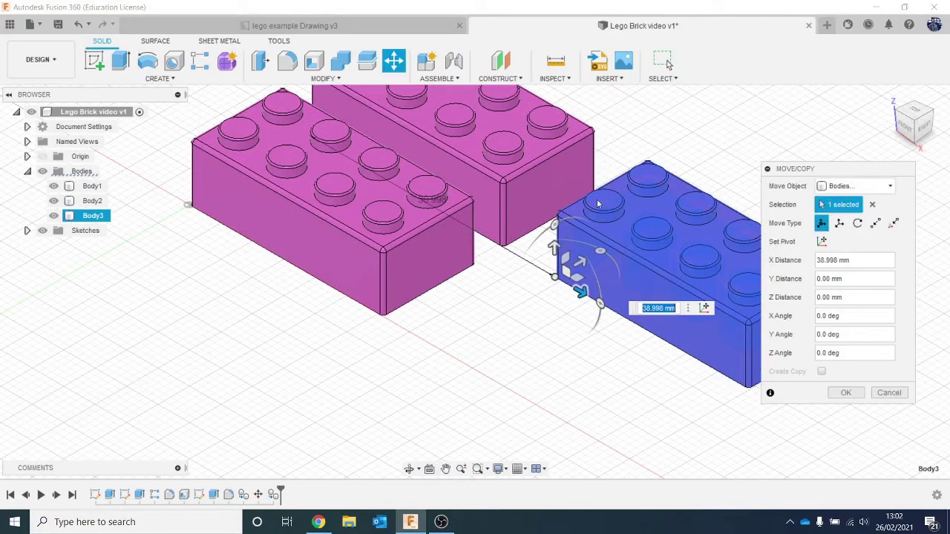
pyautogui.click(903, 124)
pyautogui.moveTo(439, 234); pyautogui.dragTo(405, 260, button='middle')
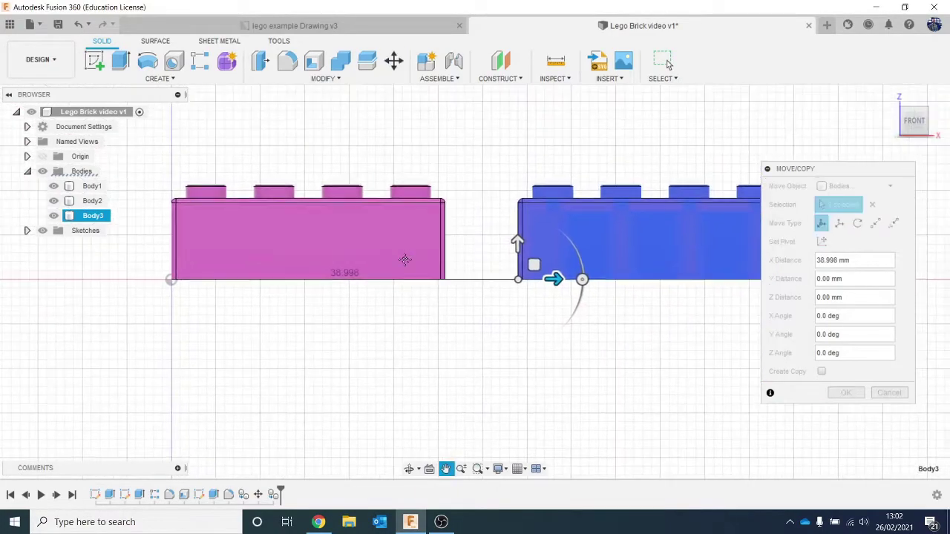
pyautogui.moveTo(583, 278); pyautogui.dragTo(341, 282)
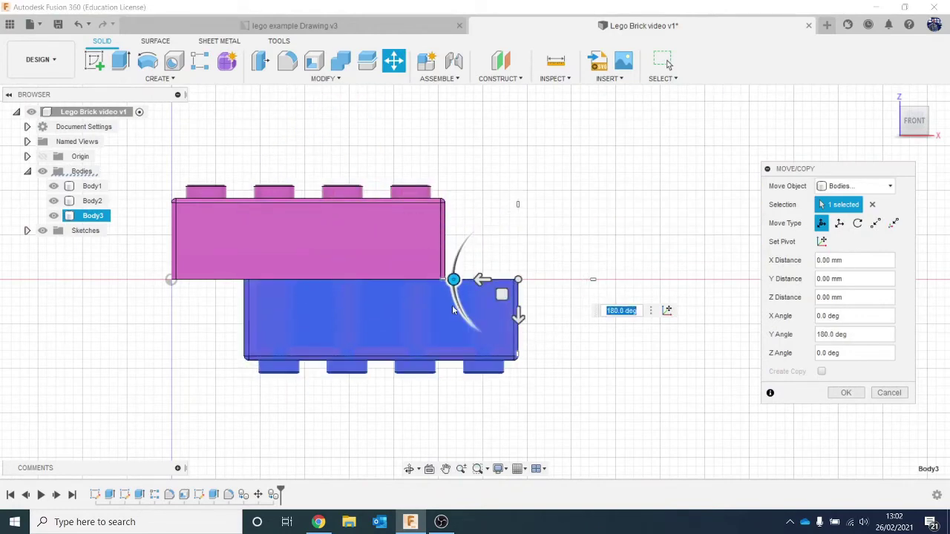
# Reposition the flipped brick along Z, X and Y, turn it about Z, and confirm.
pyautogui.moveTo(519, 315); pyautogui.dragTo(512, 221)
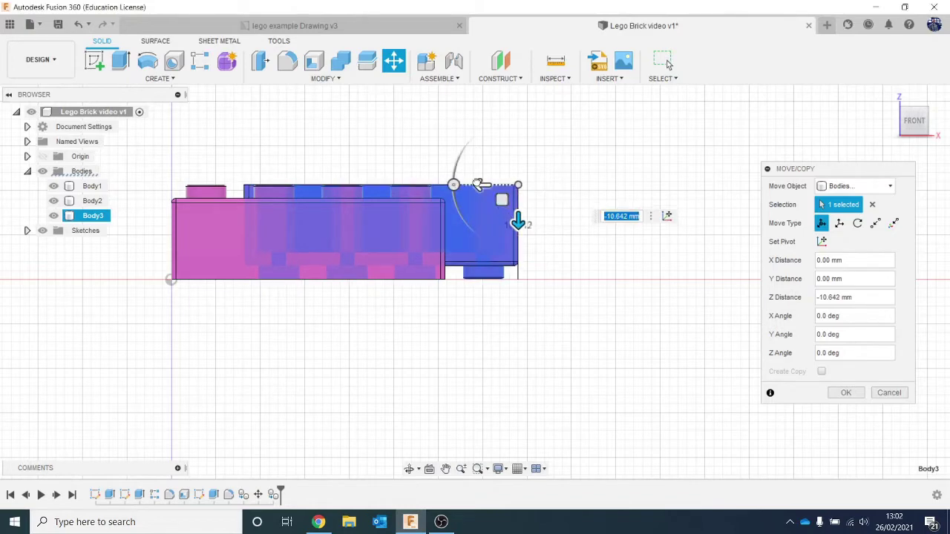
pyautogui.moveTo(479, 185); pyautogui.dragTo(686, 205)
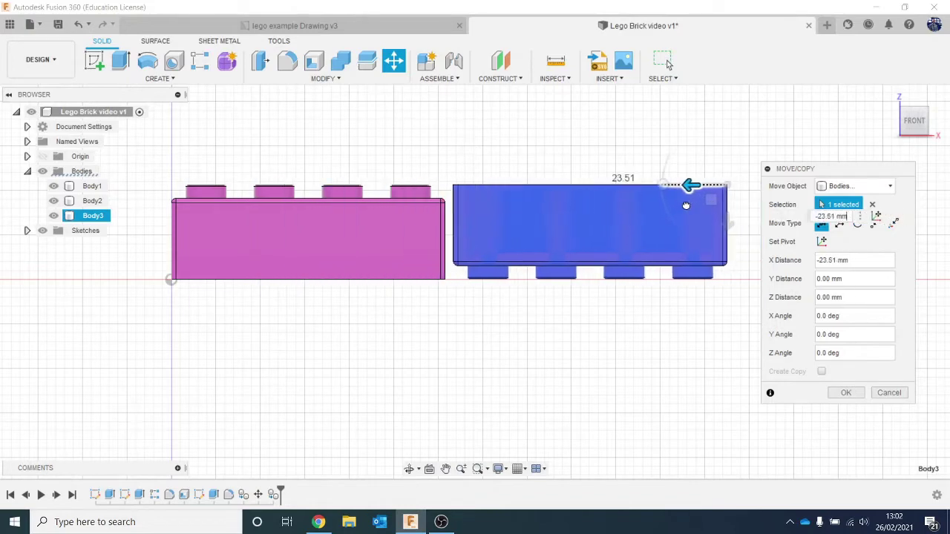
pyautogui.click(918, 128)
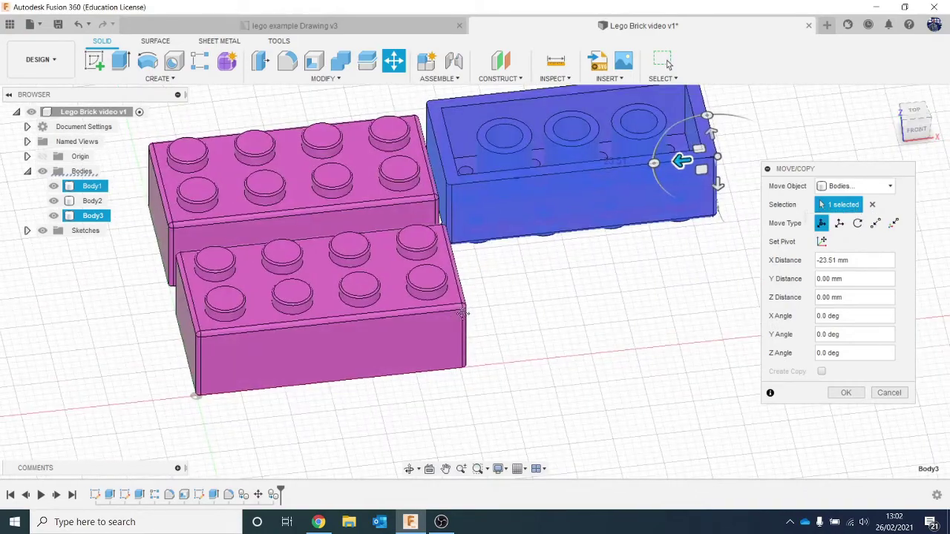
pyautogui.moveTo(722, 121); pyautogui.dragTo(691, 159)
pyautogui.moveTo(494, 325); pyautogui.dragTo(412, 390, button='middle')
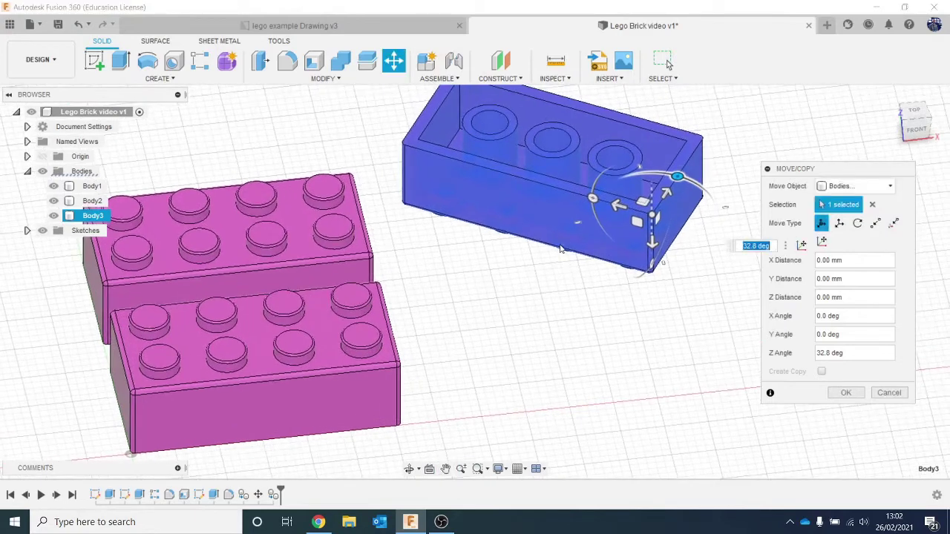
pyautogui.moveTo(663, 195); pyautogui.dragTo(635, 230)
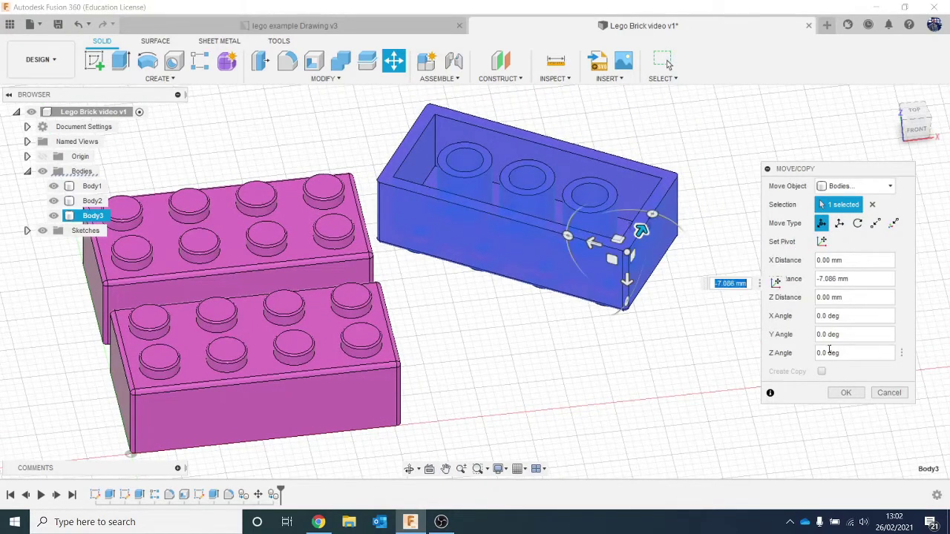
pyautogui.click(846, 393)
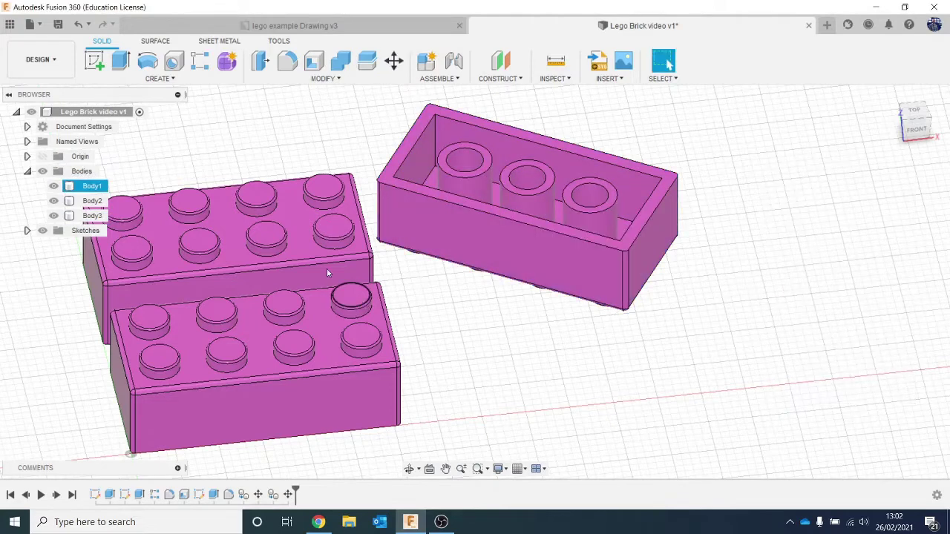
# Copy Body2 and paste it as a new body, Body4.
pyautogui.rightClick(97, 202)
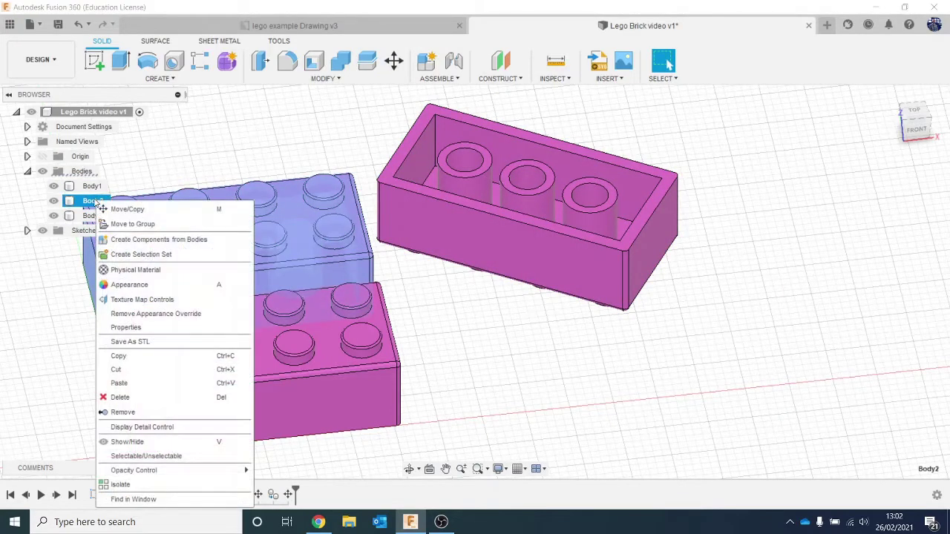
pyautogui.click(176, 355)
pyautogui.click(58, 297)
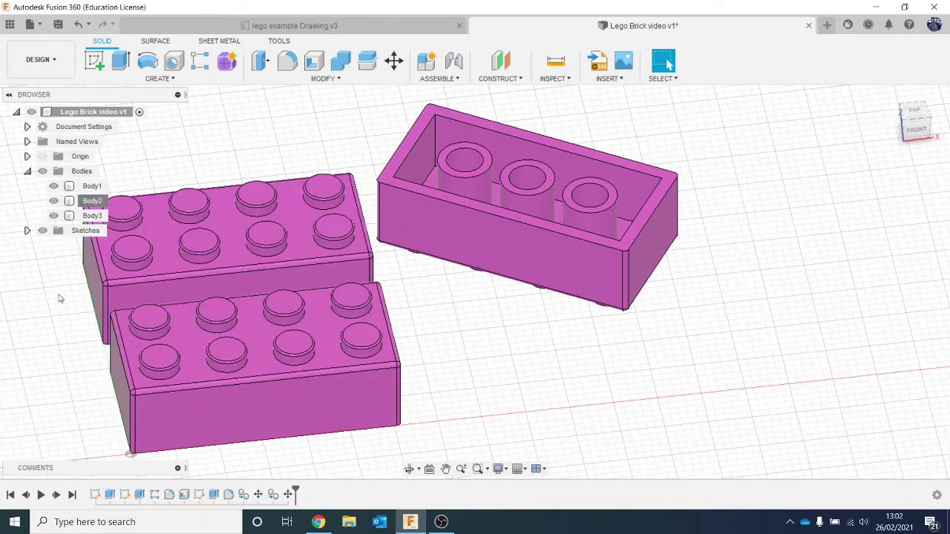
pyautogui.rightClick(60, 298)
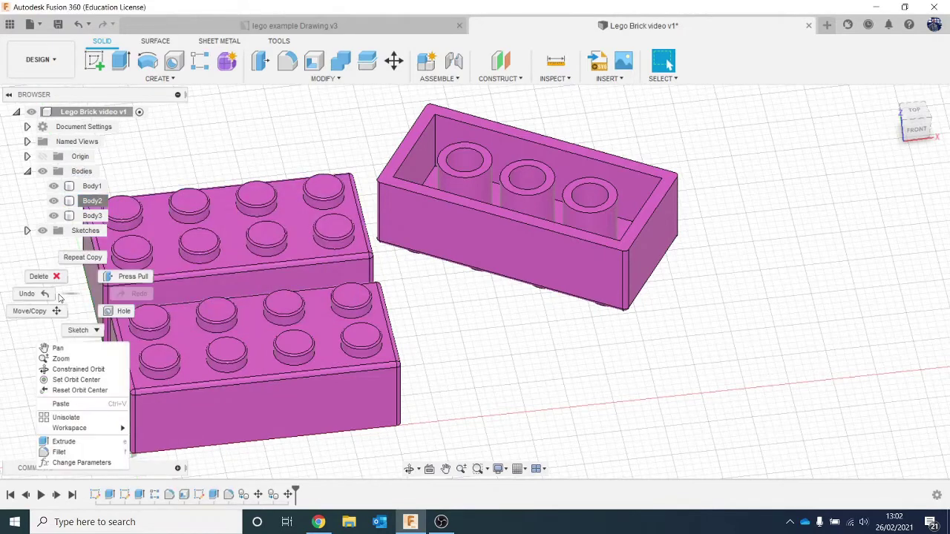
pyautogui.click(80, 405)
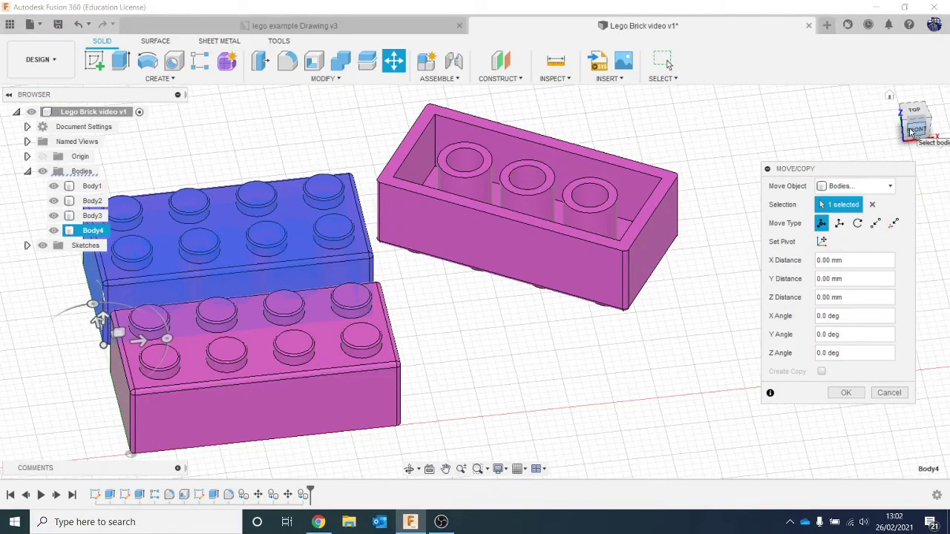
# Lift Body4 onto the lower bricks and shift it -14.384 mm along X.
pyautogui.click(890, 95)
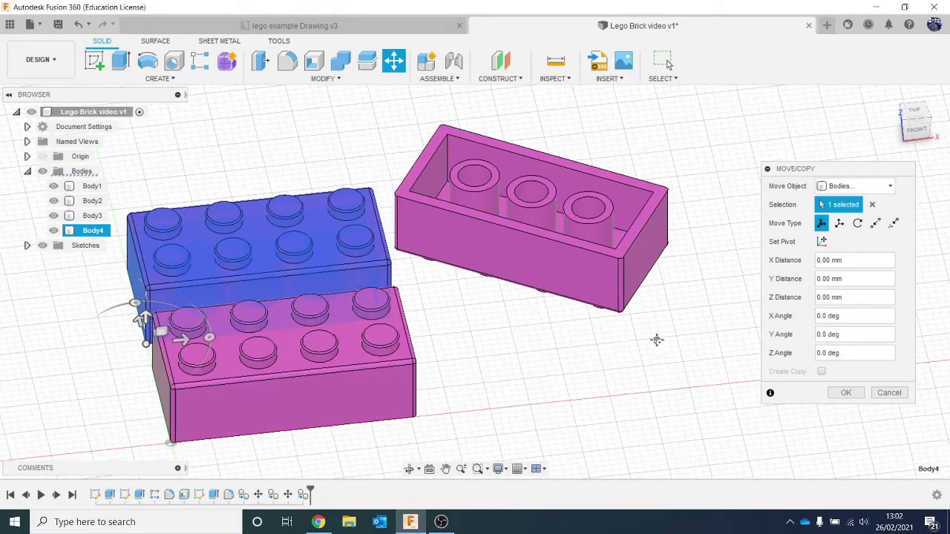
pyautogui.click(917, 130)
pyautogui.moveTo(206, 273); pyautogui.dragTo(206, 197)
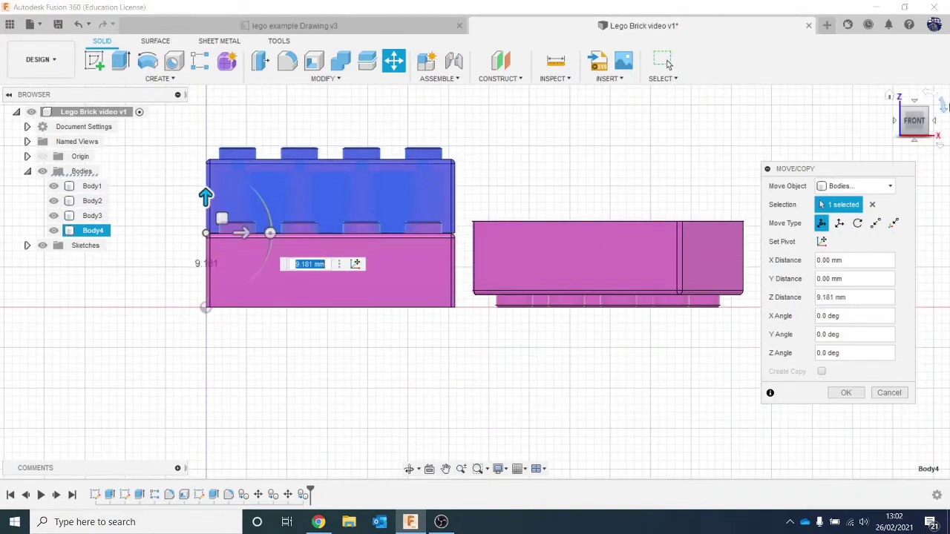
pyautogui.click(925, 119)
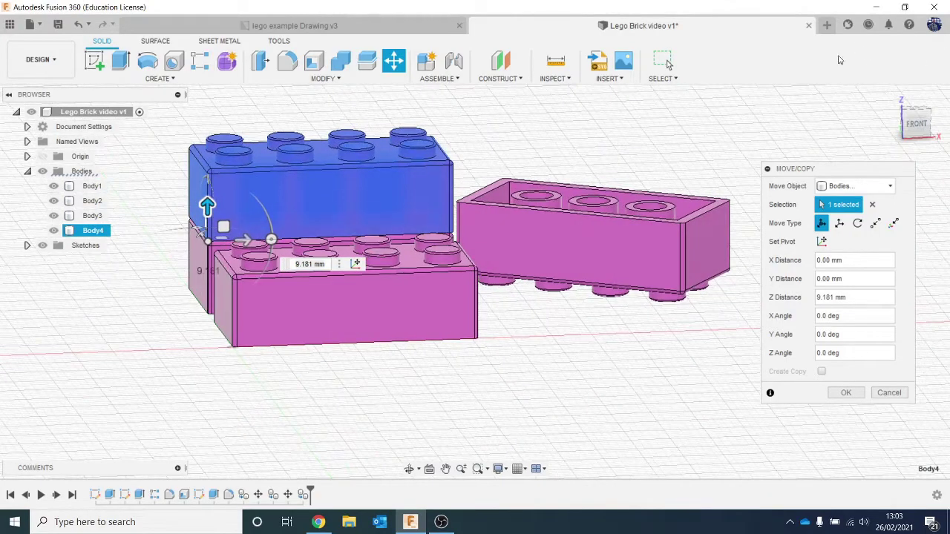
pyautogui.click(933, 113)
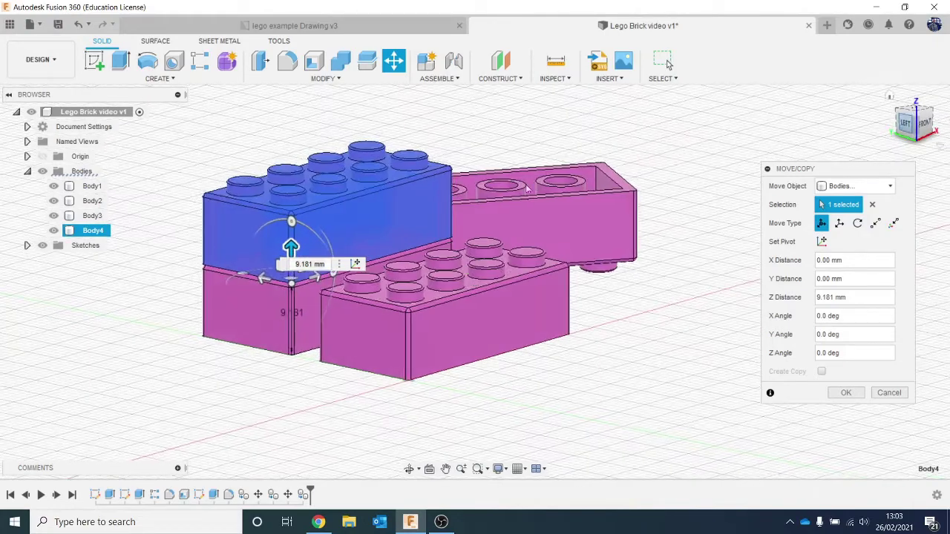
pyautogui.moveTo(263, 278); pyautogui.dragTo(378, 303)
pyautogui.click(925, 124)
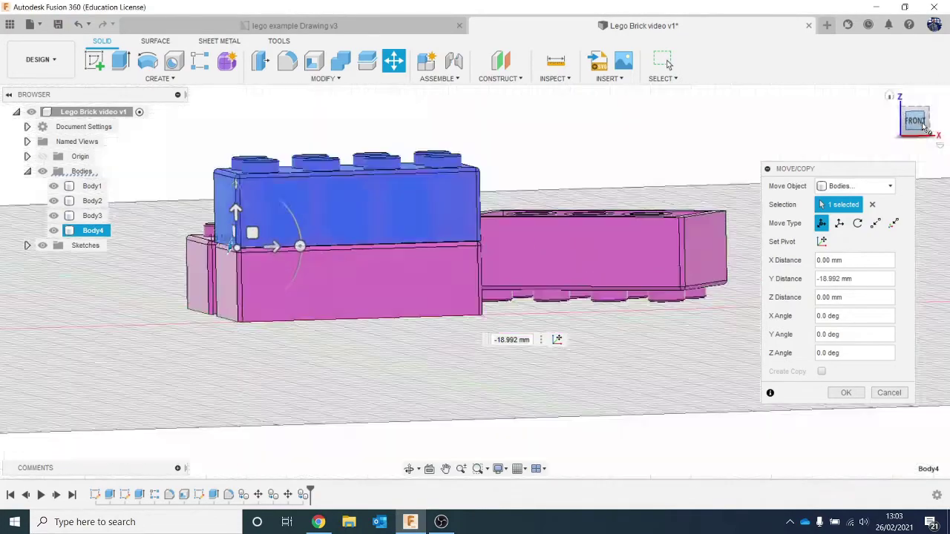
pyautogui.moveTo(251, 232); pyautogui.dragTo(132, 233)
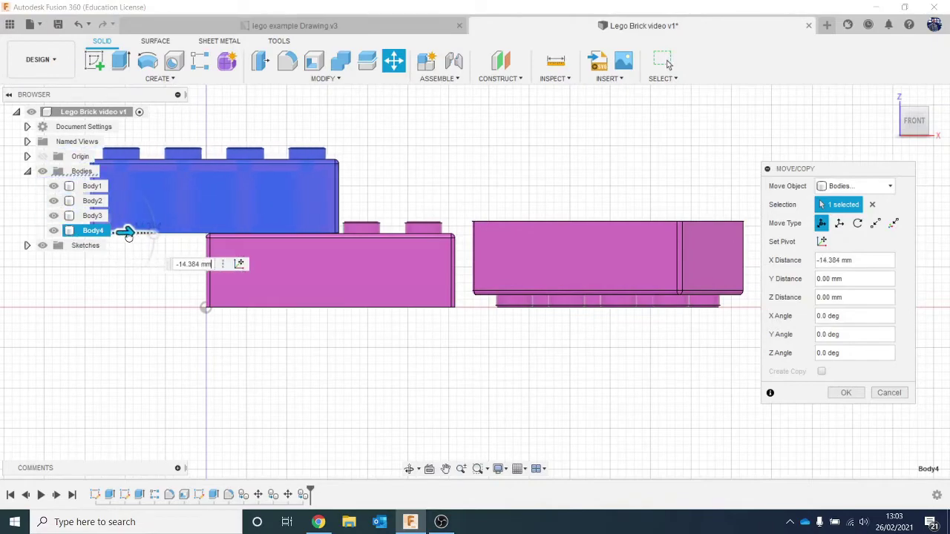
pyautogui.click(915, 121)
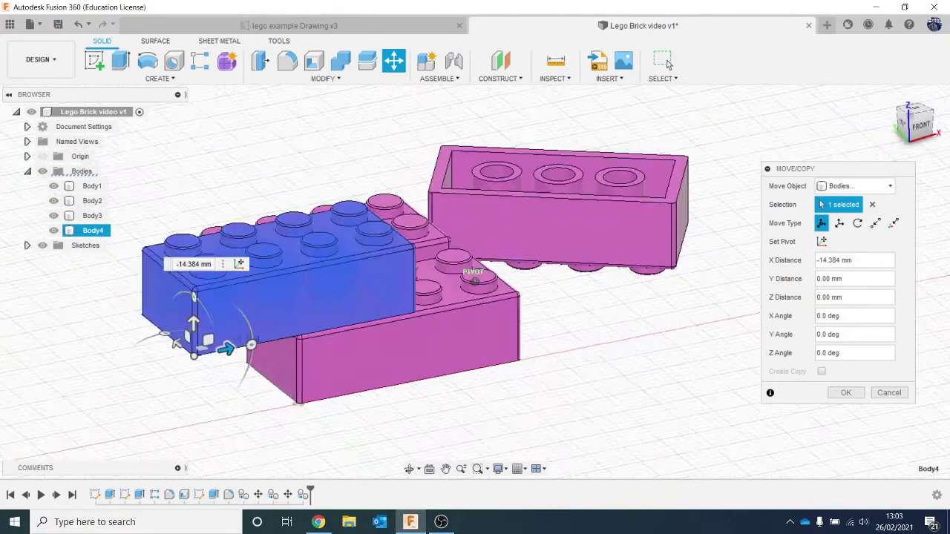
pyautogui.moveTo(720, 283); pyautogui.dragTo(661, 222, button='middle')
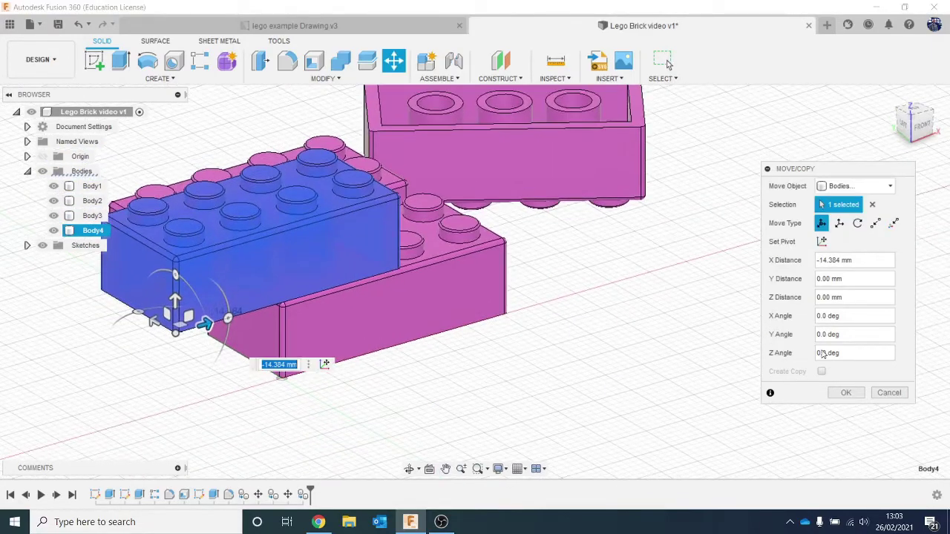
pyautogui.click(848, 394)
pyautogui.scroll(-2, 693, 320)
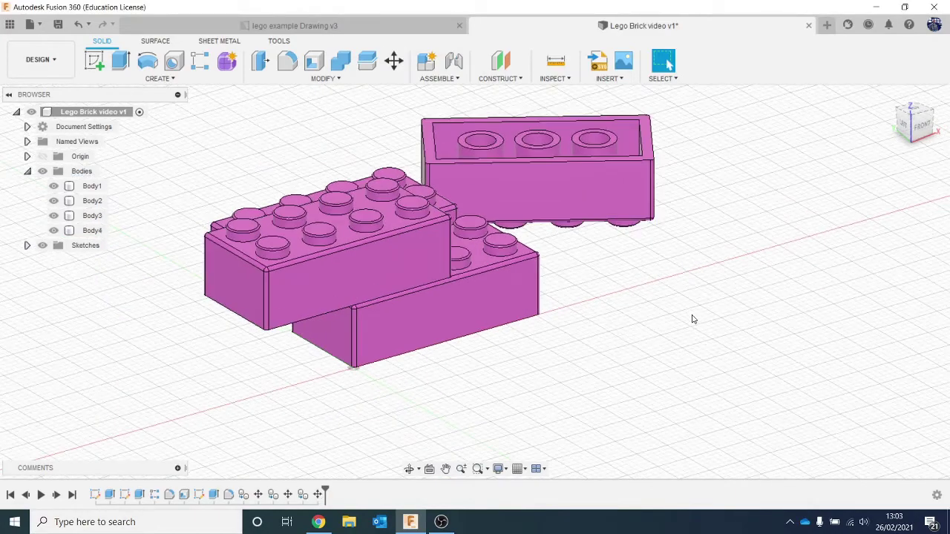
# Copy Body1 and paste it as a fifth brick, Body5.
pyautogui.click(90, 187)
pyautogui.rightClick(91, 186)
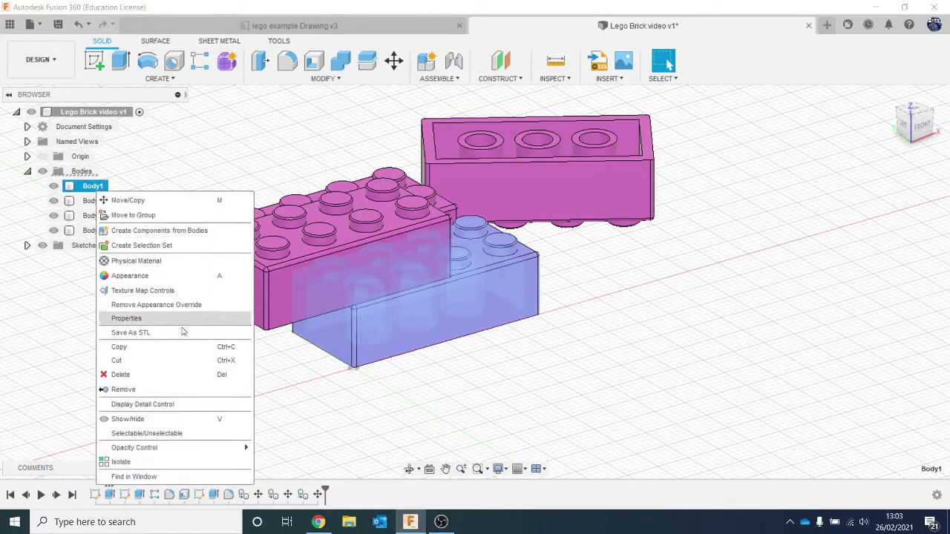
pyautogui.click(126, 347)
pyautogui.rightClick(126, 285)
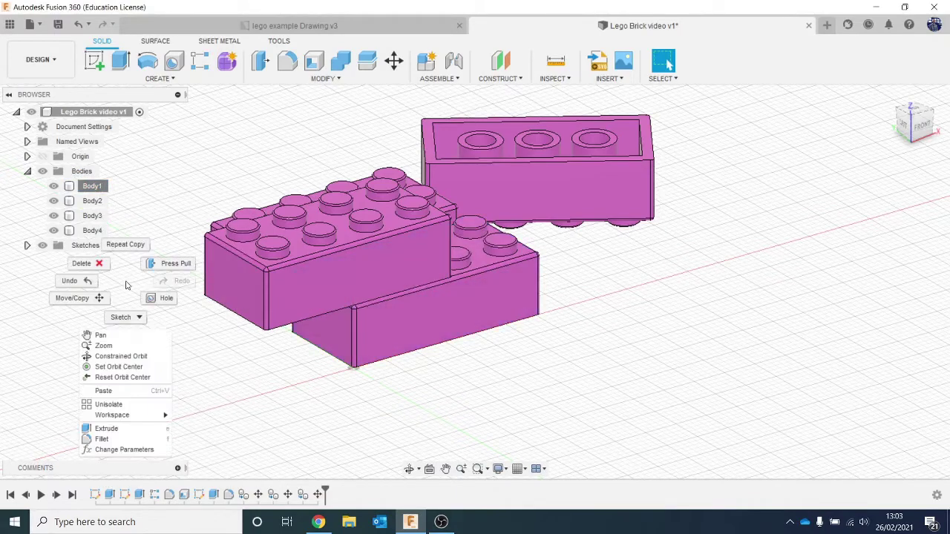
pyautogui.click(119, 390)
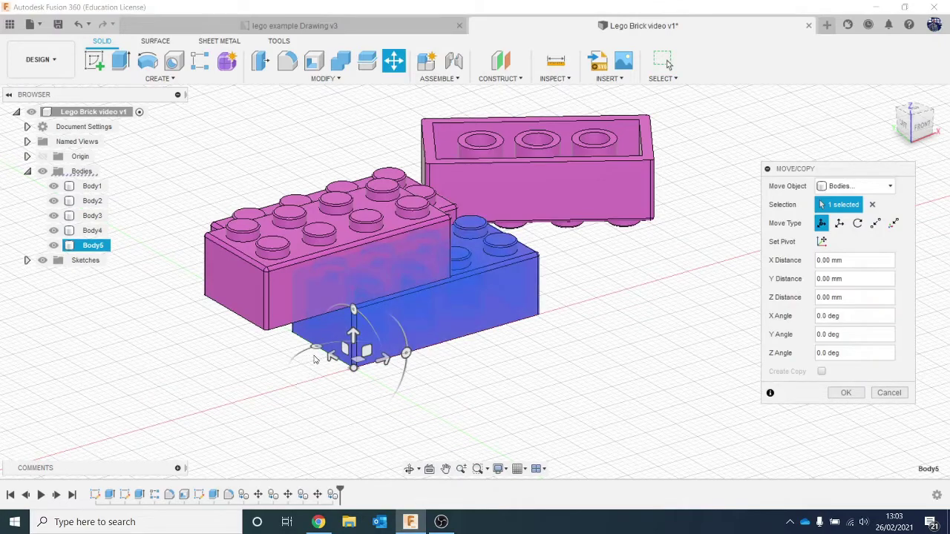
# Rotate Body5 90° about Z and shift it -15.894 mm along X.
pyautogui.moveTo(315, 348); pyautogui.dragTo(449, 334)
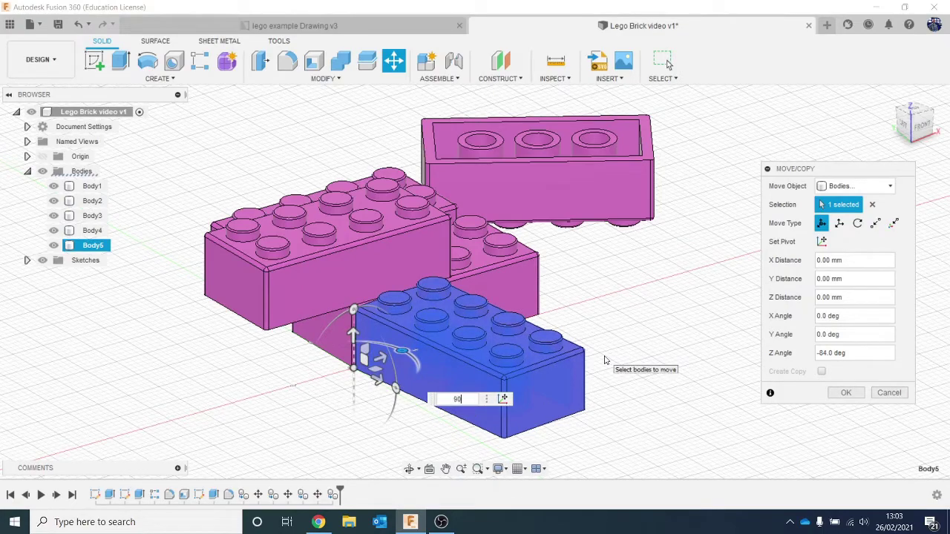
pyautogui.write('90')
pyautogui.press('Return')
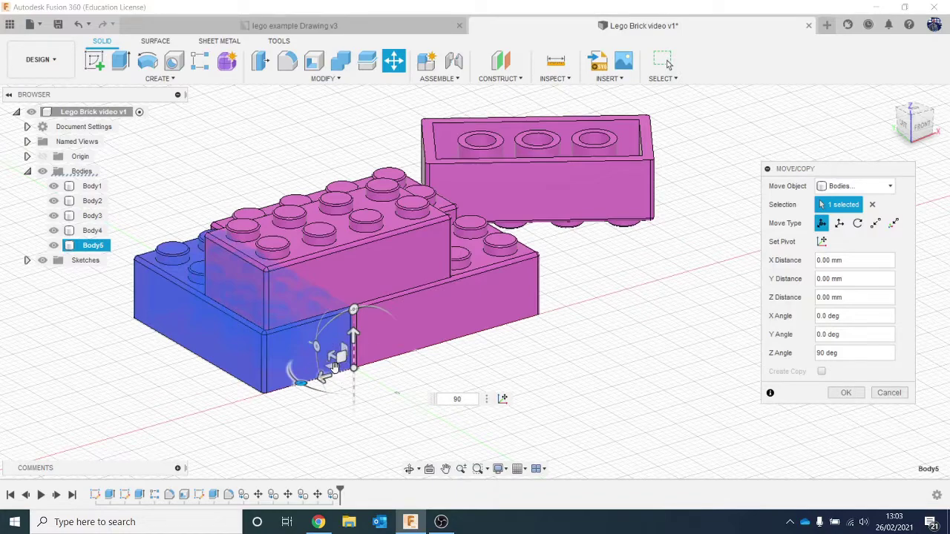
pyautogui.moveTo(321, 369); pyautogui.dragTo(420, 446)
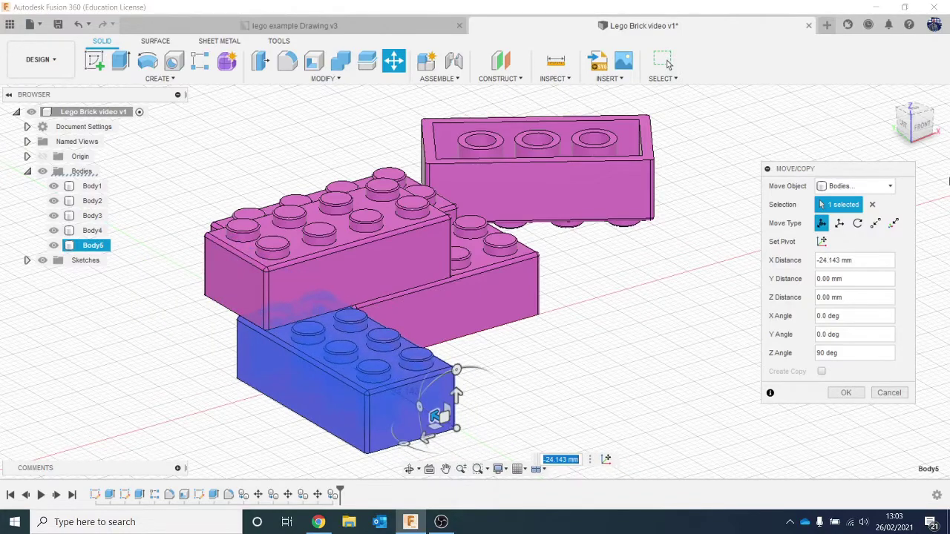
pyautogui.click(904, 129)
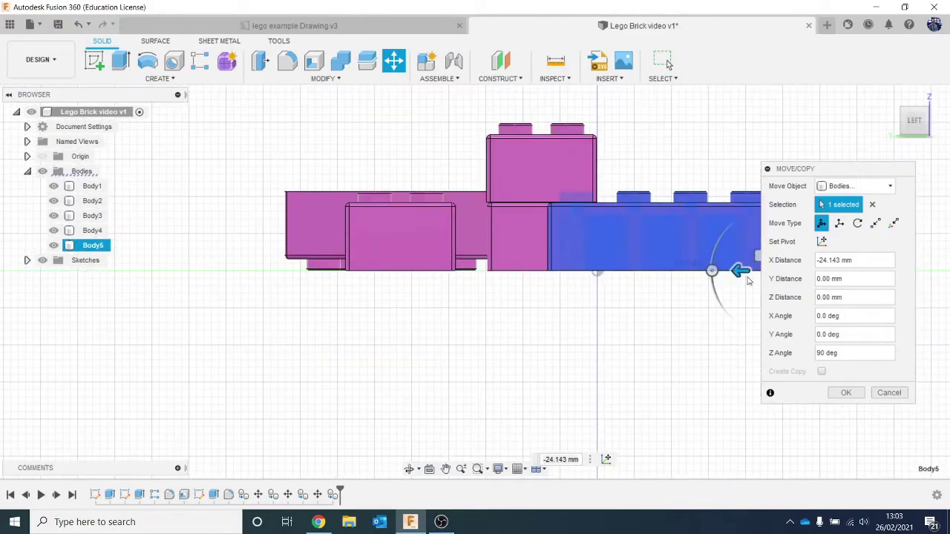
pyautogui.moveTo(742, 269); pyautogui.dragTo(675, 271)
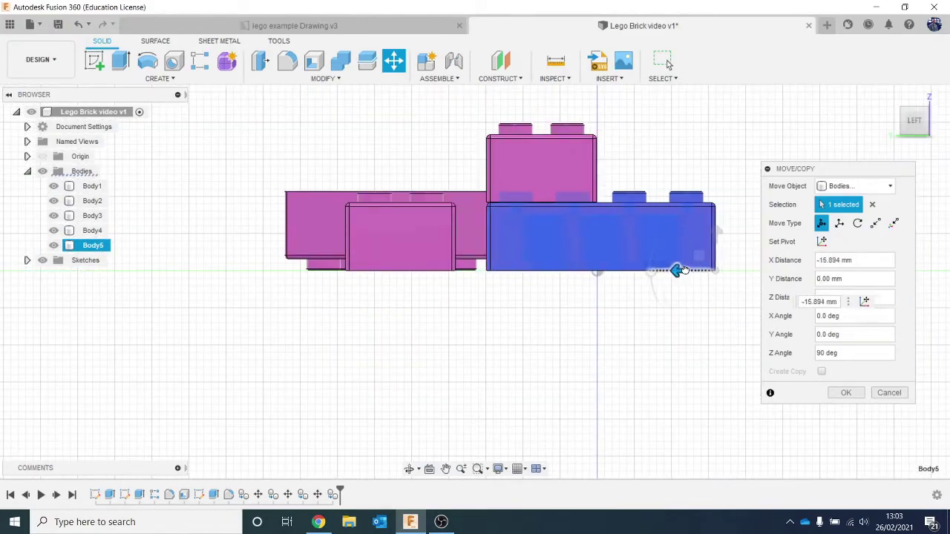
pyautogui.click(894, 95)
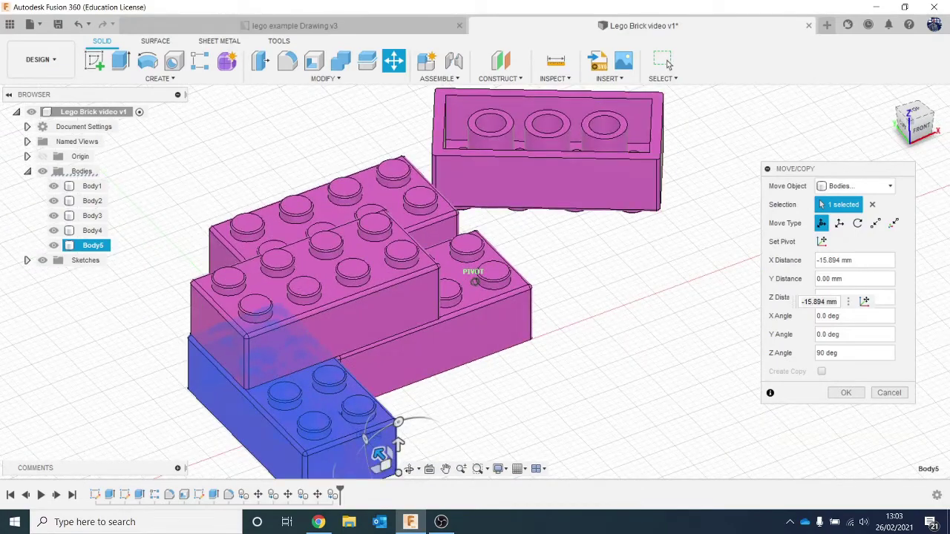
pyautogui.moveTo(585, 335); pyautogui.dragTo(639, 313, button='middle')
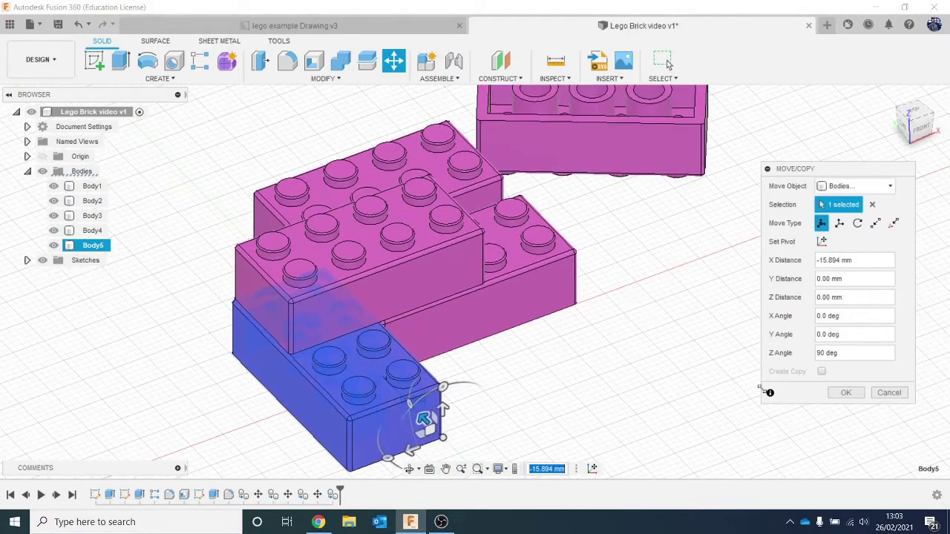
pyautogui.click(846, 393)
pyautogui.scroll(-3, 727, 333)
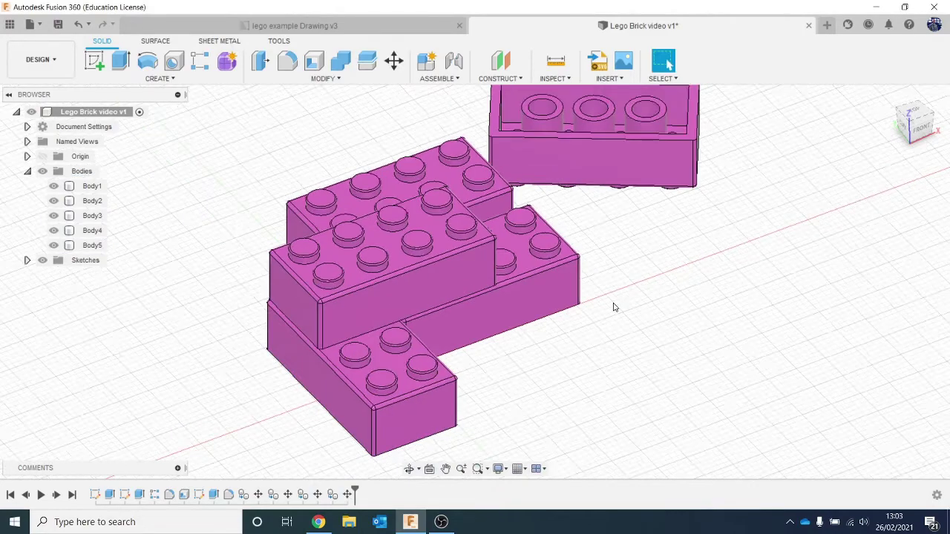
# Copy Body1 and paste it as a sixth brick, Body6.
pyautogui.click(93, 186)
pyautogui.rightClick(95, 186)
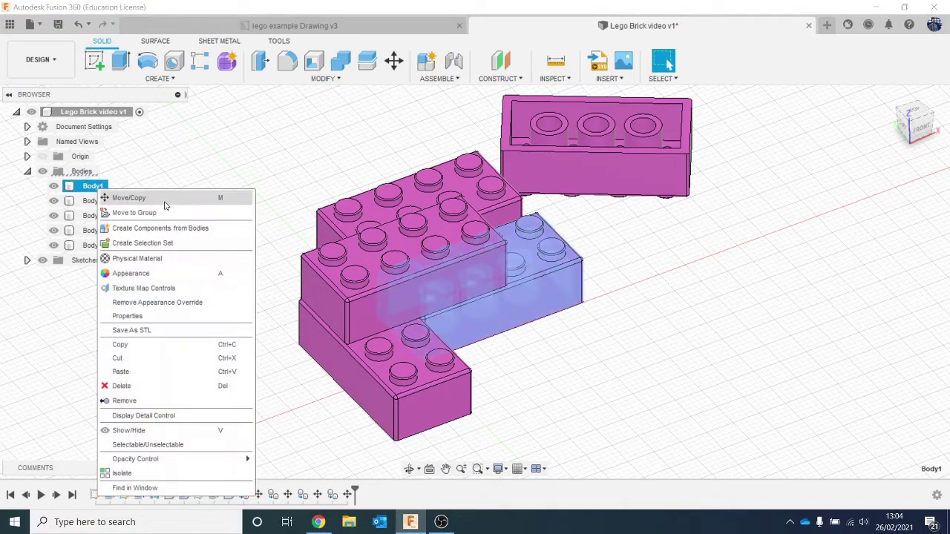
pyautogui.click(175, 343)
pyautogui.click(159, 282)
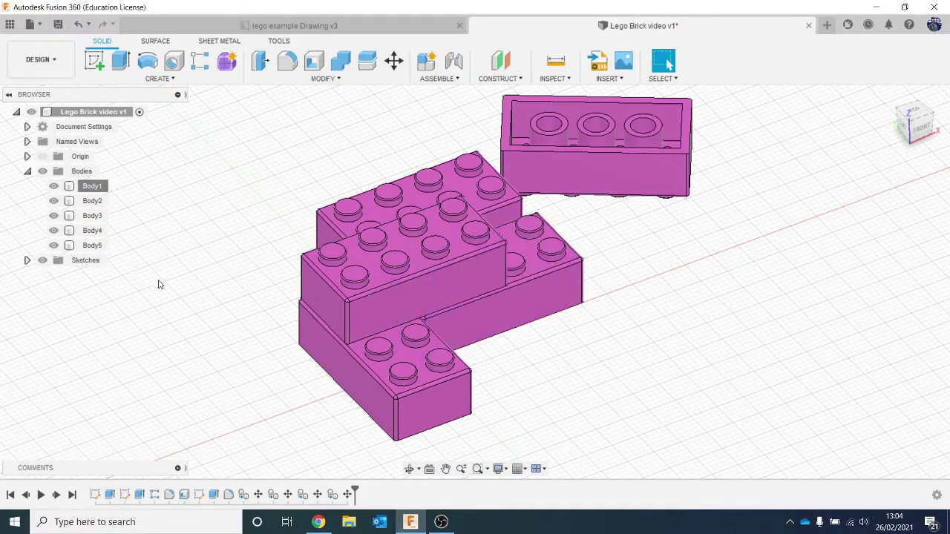
pyautogui.rightClick(159, 282)
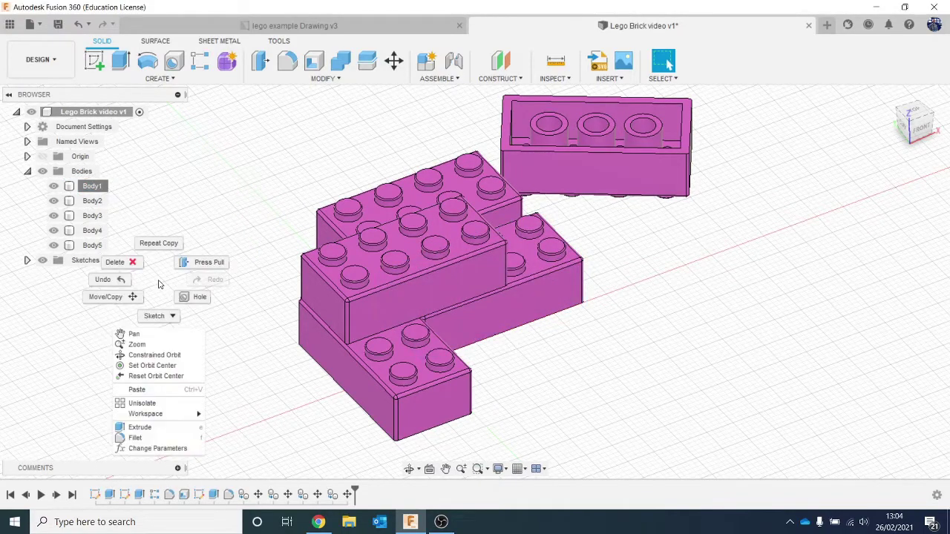
pyautogui.click(160, 390)
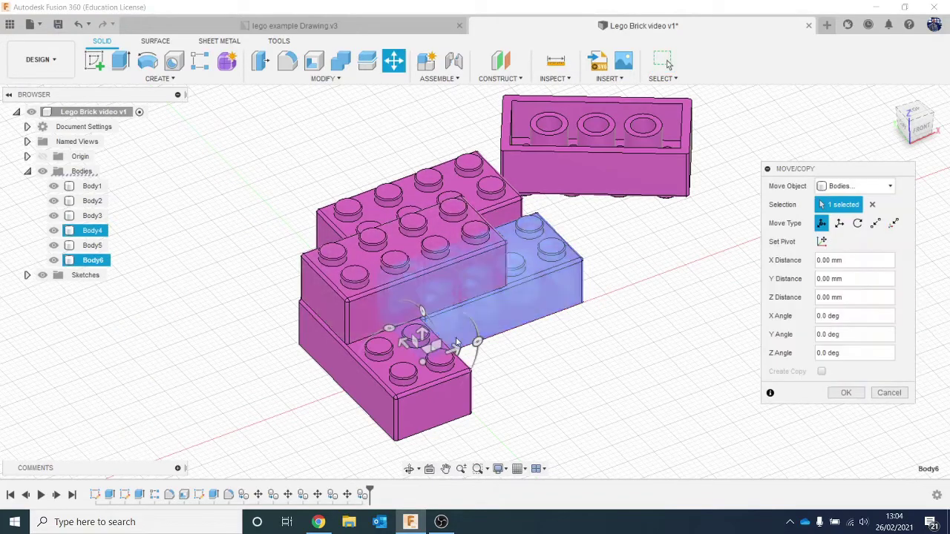
# Move Body6 off to the left and tip it over about Y.
pyautogui.moveTo(451, 350); pyautogui.dragTo(156, 433)
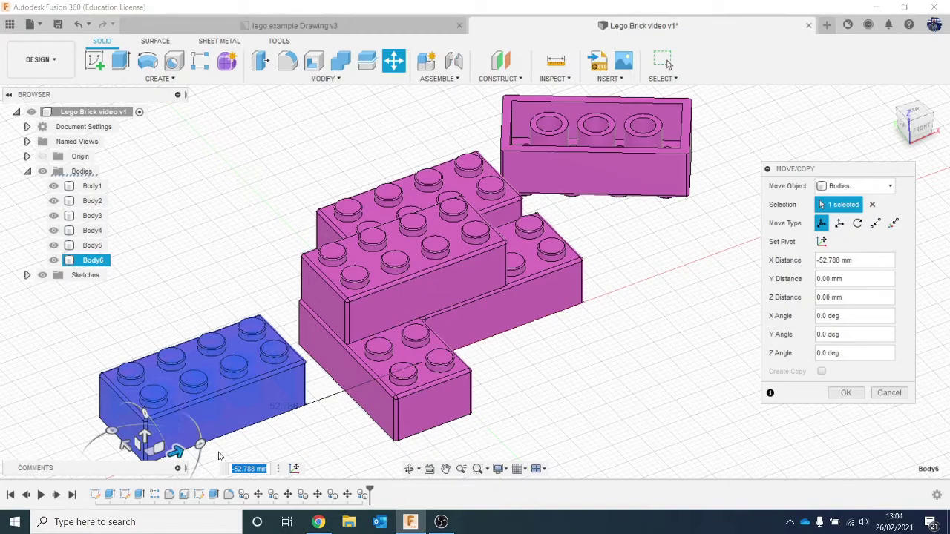
pyautogui.moveTo(202, 441); pyautogui.dragTo(118, 432)
pyautogui.moveTo(179, 340); pyautogui.dragTo(269, 216, button='middle')
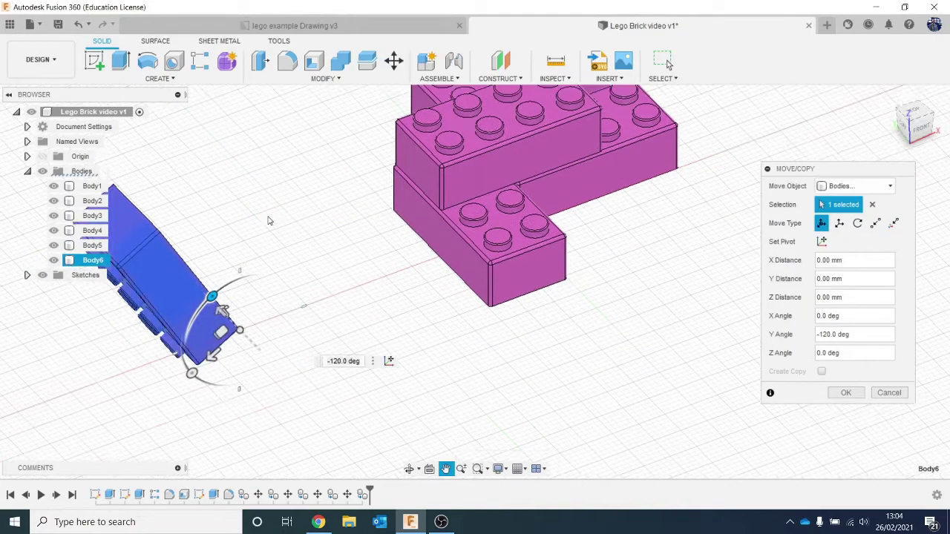
pyautogui.click(208, 303)
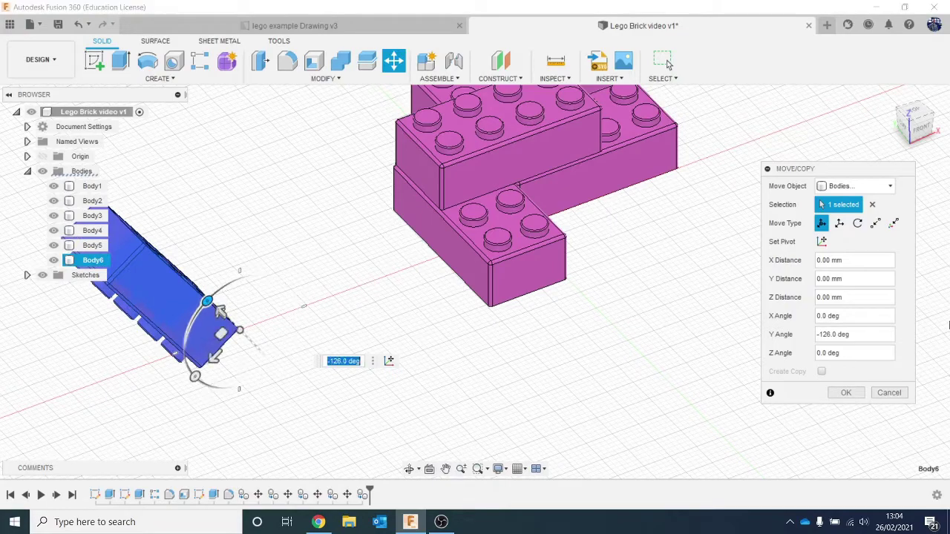
pyautogui.click(847, 393)
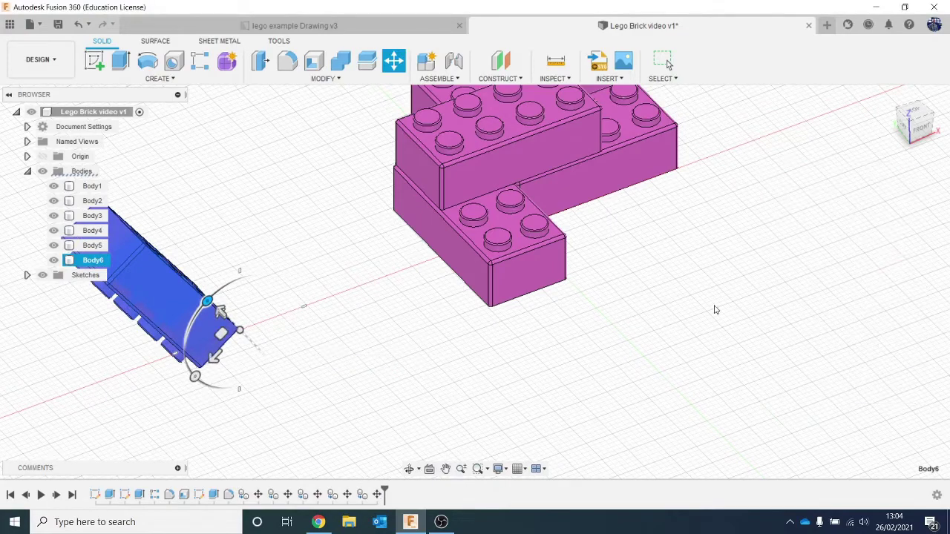
# Spin Body6 around its Z axis so its hollow underside shows.
pyautogui.rightClick(99, 267)
pyautogui.click(198, 11)
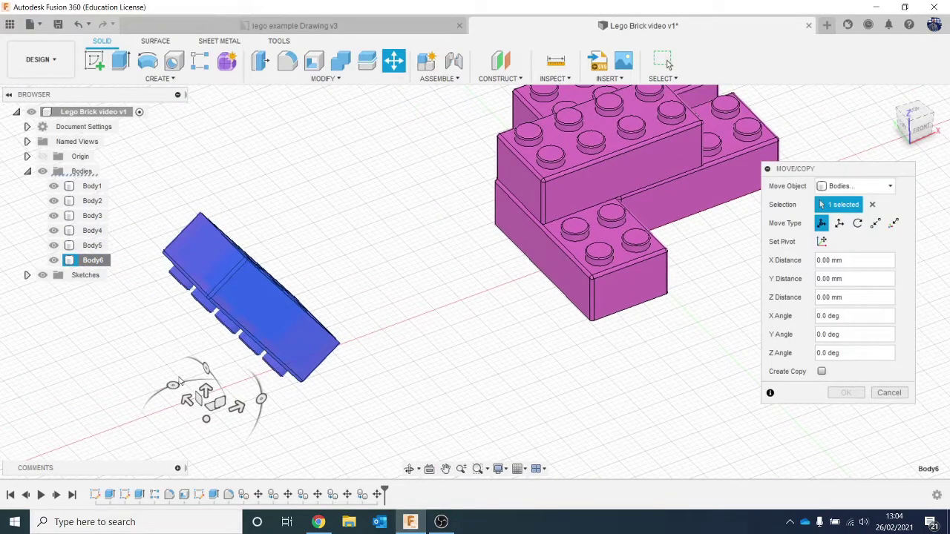
pyautogui.moveTo(179, 382); pyautogui.dragTo(651, 391)
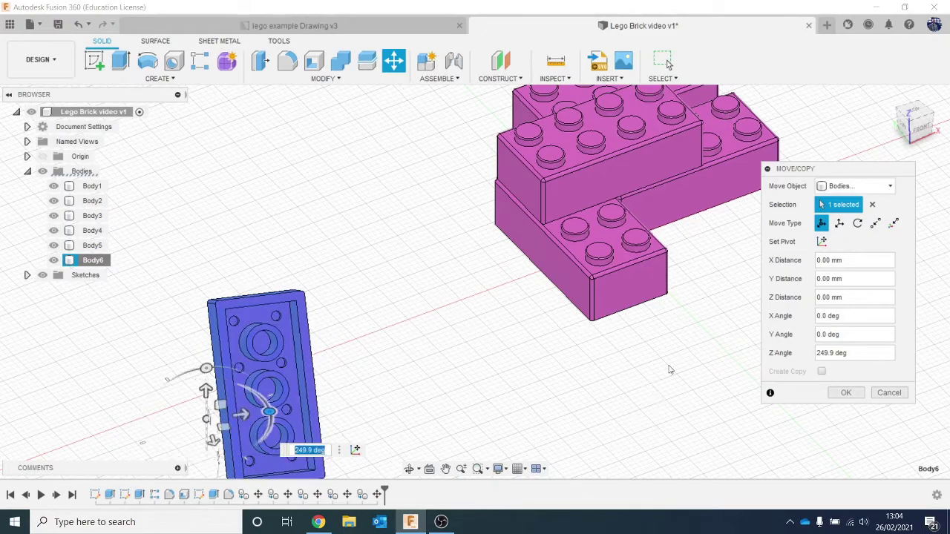
pyautogui.click(846, 393)
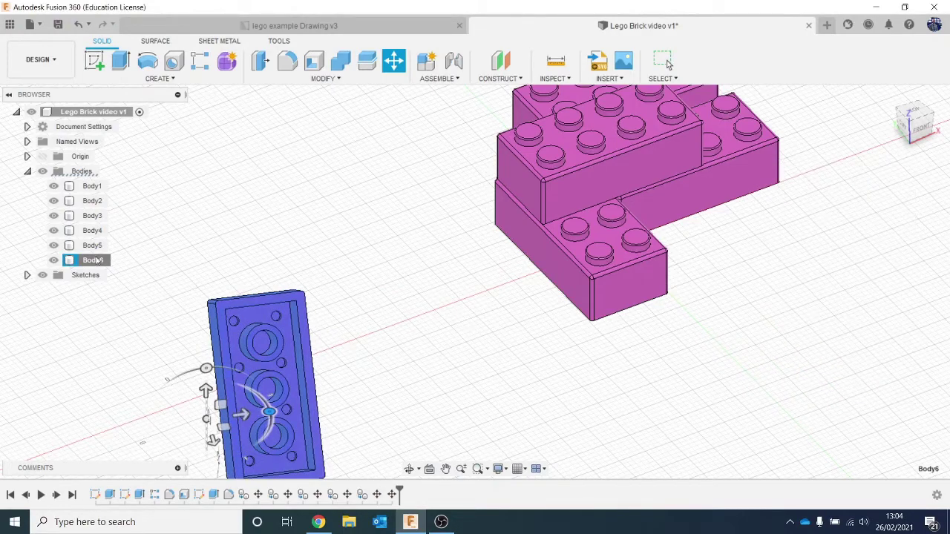
pyautogui.press('Escape')
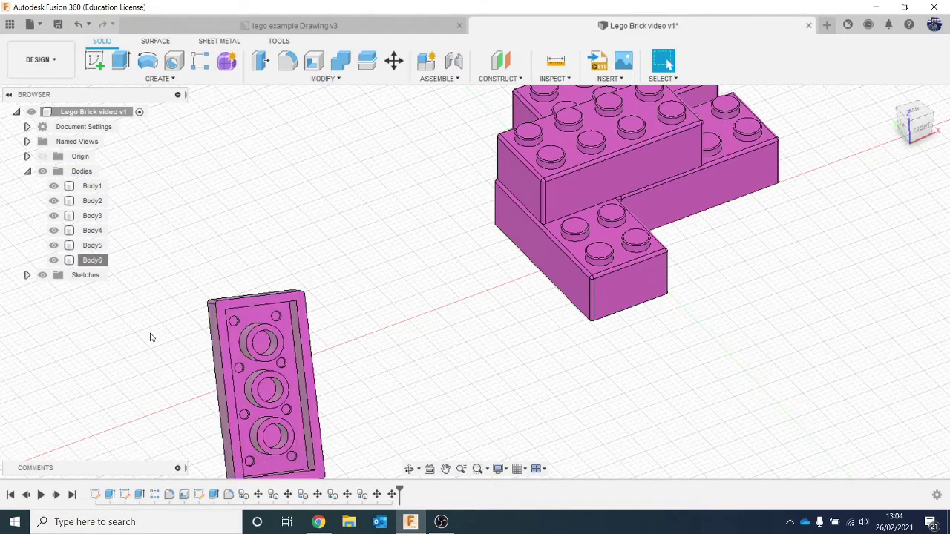
pyautogui.click(90, 260)
# Reopen Move/Copy on Body6 and drag it toward the stacked pink bricks.
pyautogui.rightClick(90, 261)
pyautogui.click(183, 63)
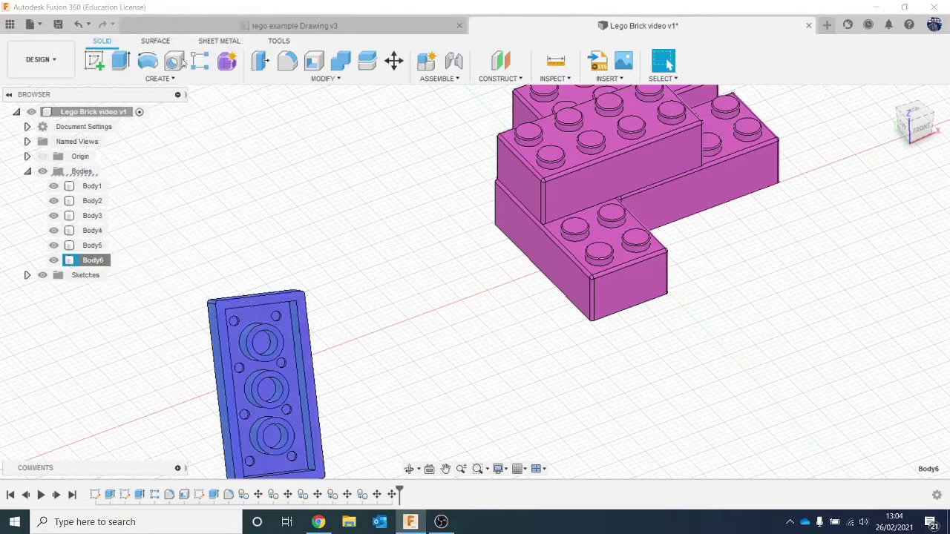
pyautogui.moveTo(342, 426); pyautogui.dragTo(342, 386, button='middle')
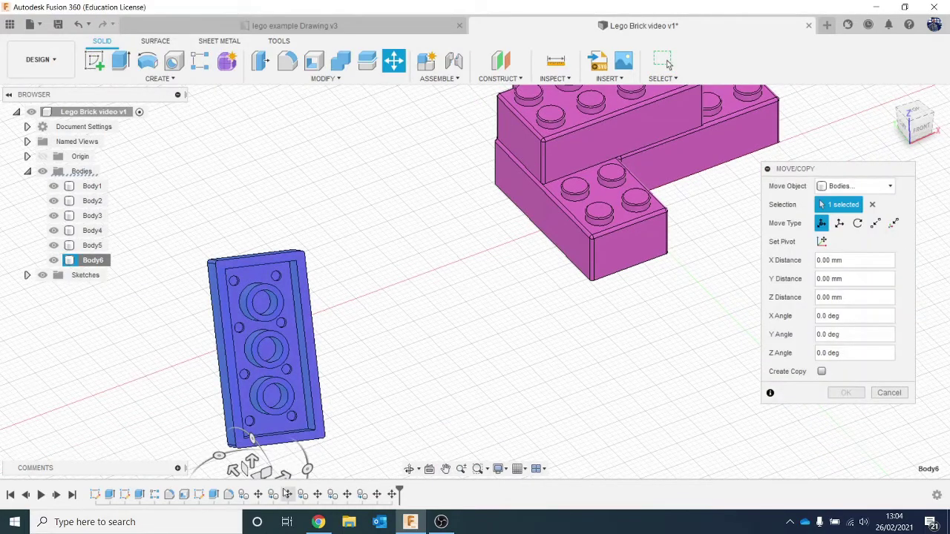
pyautogui.moveTo(285, 473); pyautogui.dragTo(488, 343)
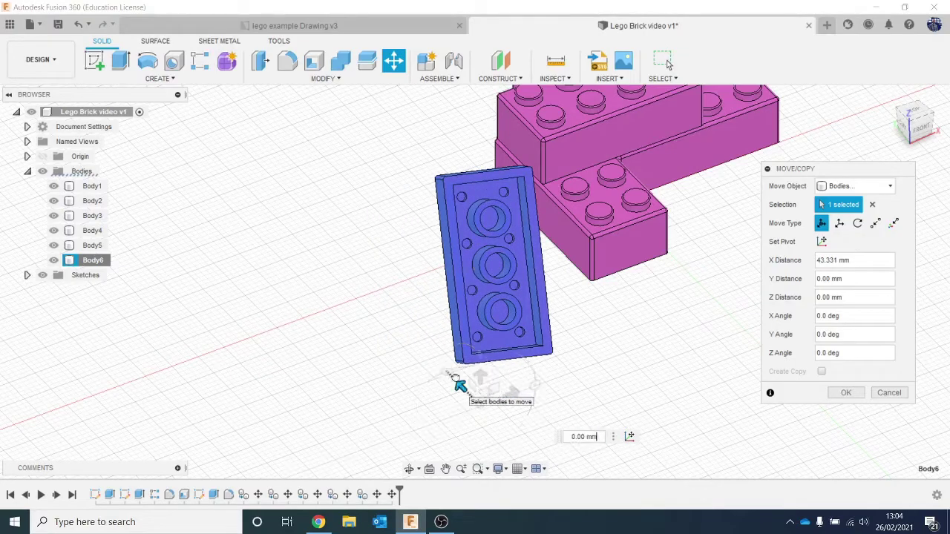
pyautogui.moveTo(460, 385); pyautogui.dragTo(403, 328)
pyautogui.keyDown('shift'); pyautogui.moveTo(477, 275); pyautogui.dragTo(338, 219, button='middle'); pyautogui.keyUp('shift')
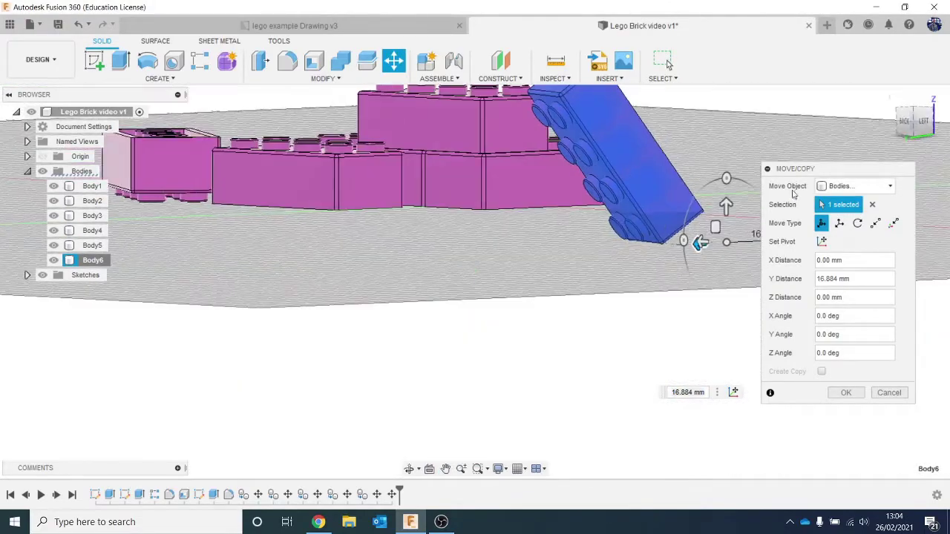
pyautogui.moveTo(700, 244); pyautogui.dragTo(664, 244)
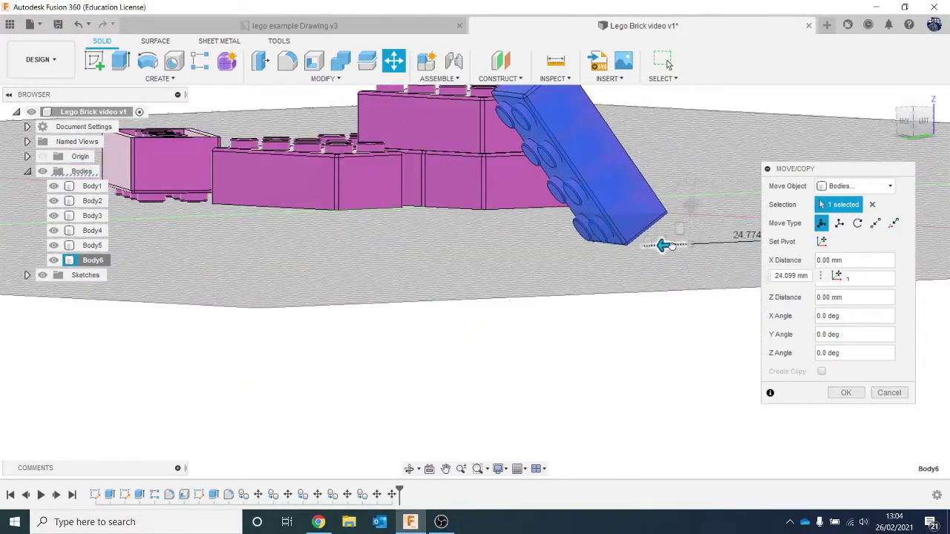
pyautogui.click(918, 117)
pyautogui.click(900, 110)
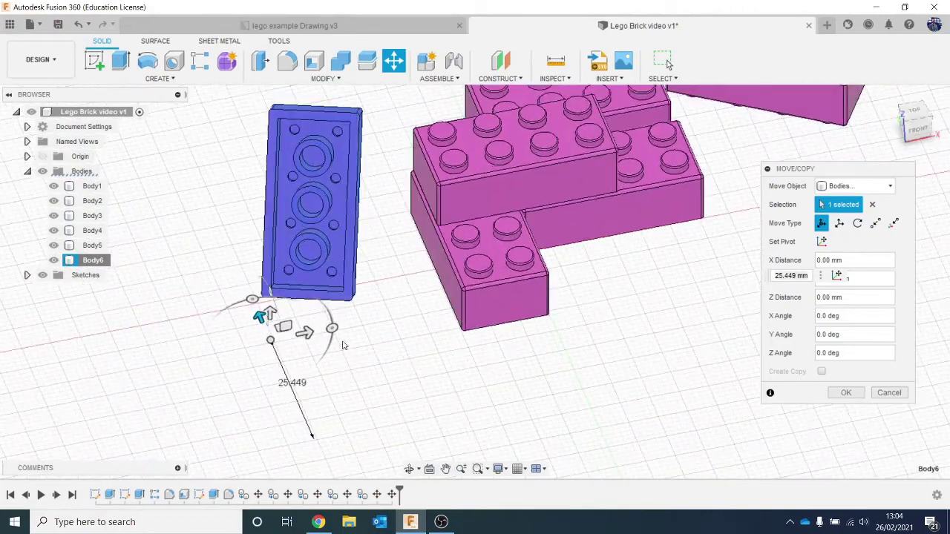
# Set Body6's X distance to -8.259 mm, confirm, and orbit to check all bricks.
pyautogui.moveTo(307, 332); pyautogui.dragTo(356, 322)
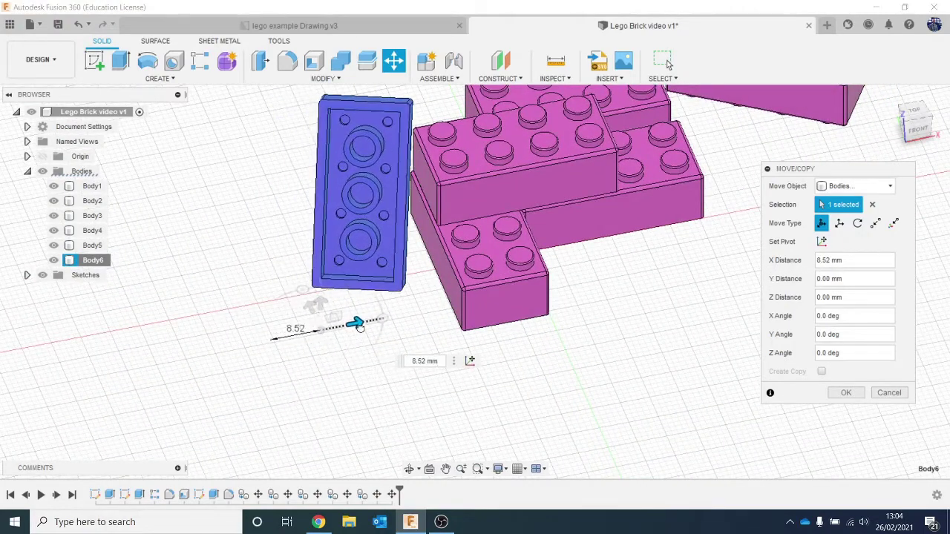
pyautogui.moveTo(299, 290); pyautogui.dragTo(327, 286)
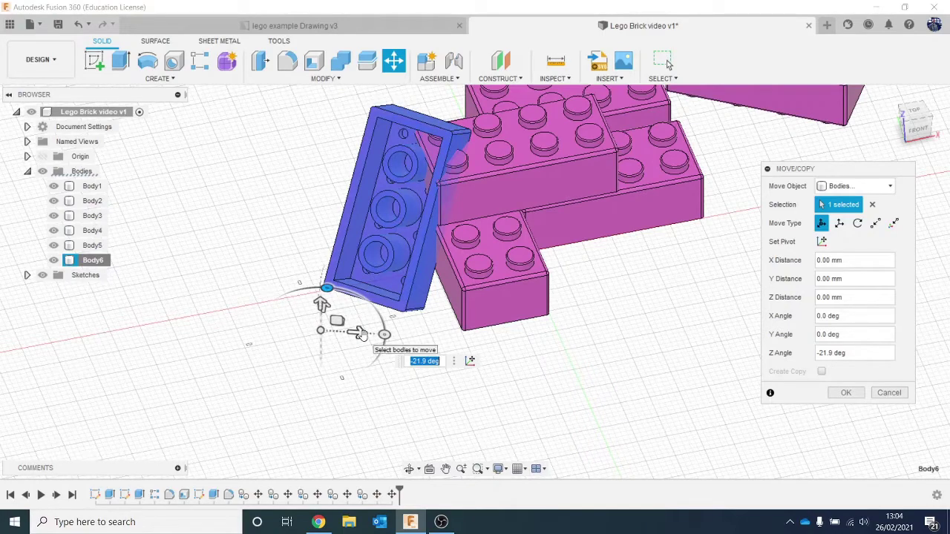
pyautogui.moveTo(359, 333); pyautogui.dragTo(312, 335)
pyautogui.click(910, 118)
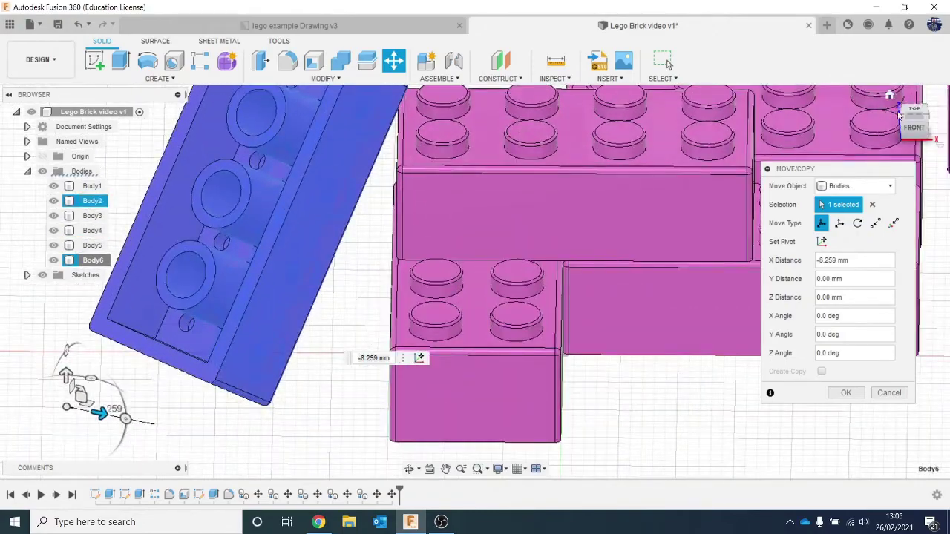
pyautogui.click(912, 123)
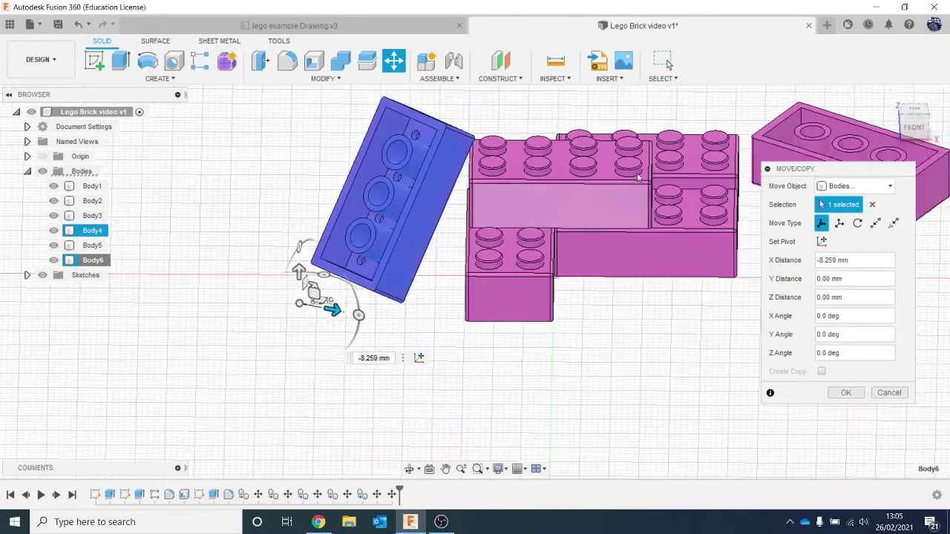
pyautogui.click(914, 118)
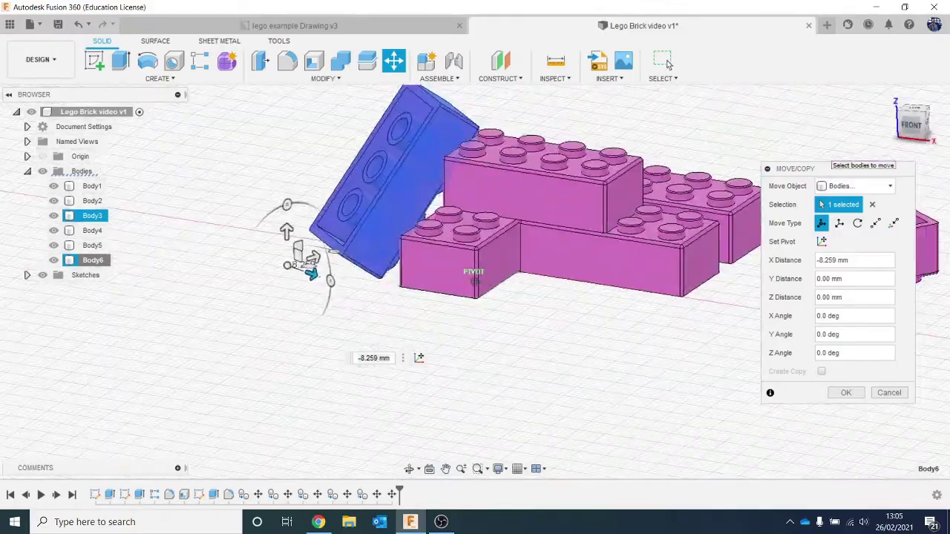
pyautogui.keyDown('shift'); pyautogui.moveTo(669, 65); pyautogui.dragTo(828, 132, button='middle'); pyautogui.keyUp('shift')
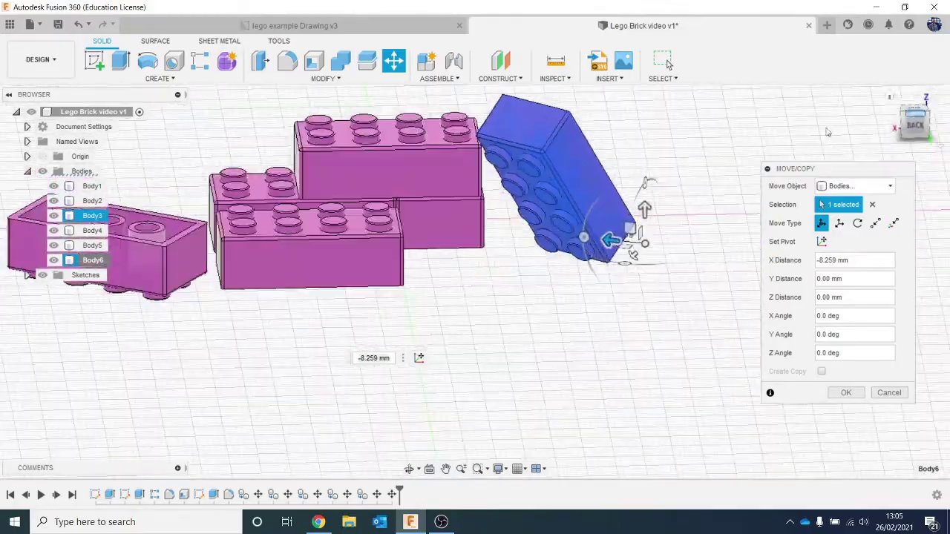
pyautogui.scroll(8, 492, 130)
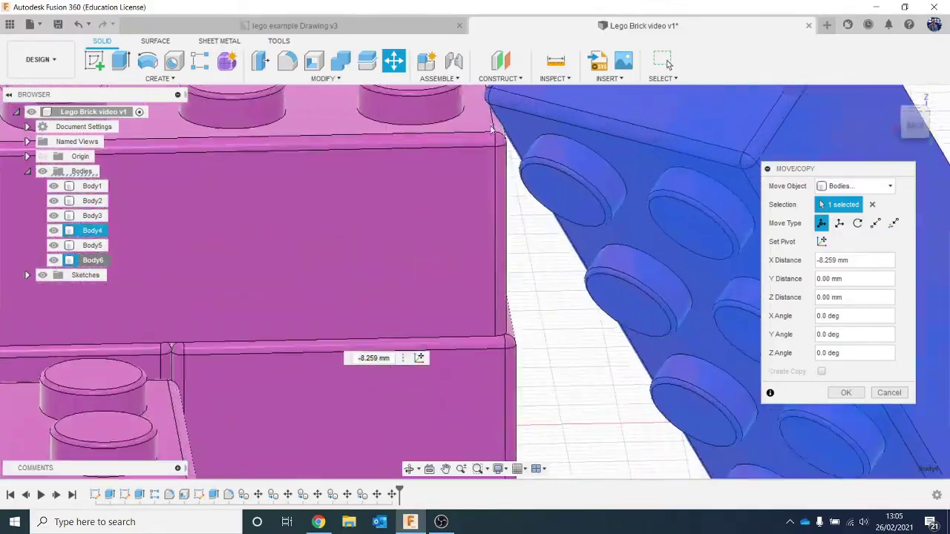
pyautogui.scroll(-10, 491, 130)
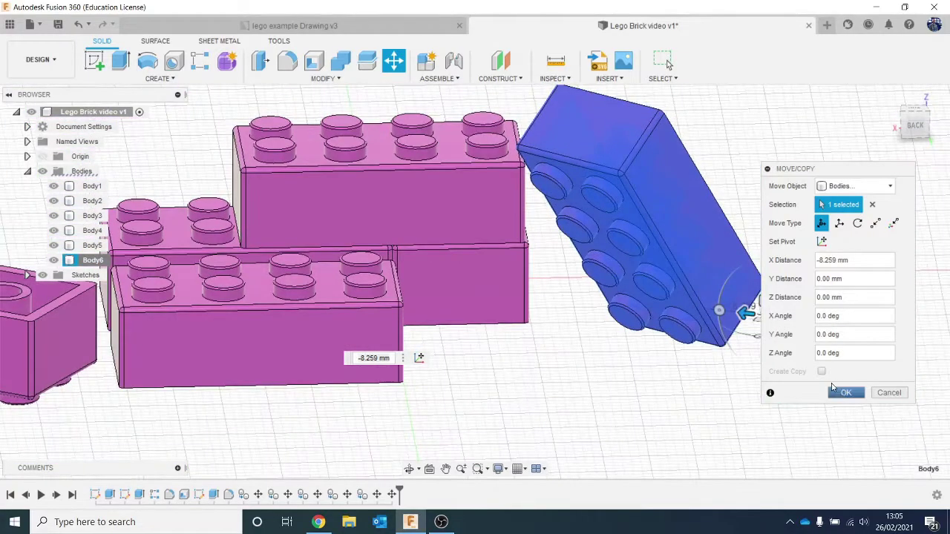
pyautogui.click(845, 393)
pyautogui.scroll(-5, 475, 282)
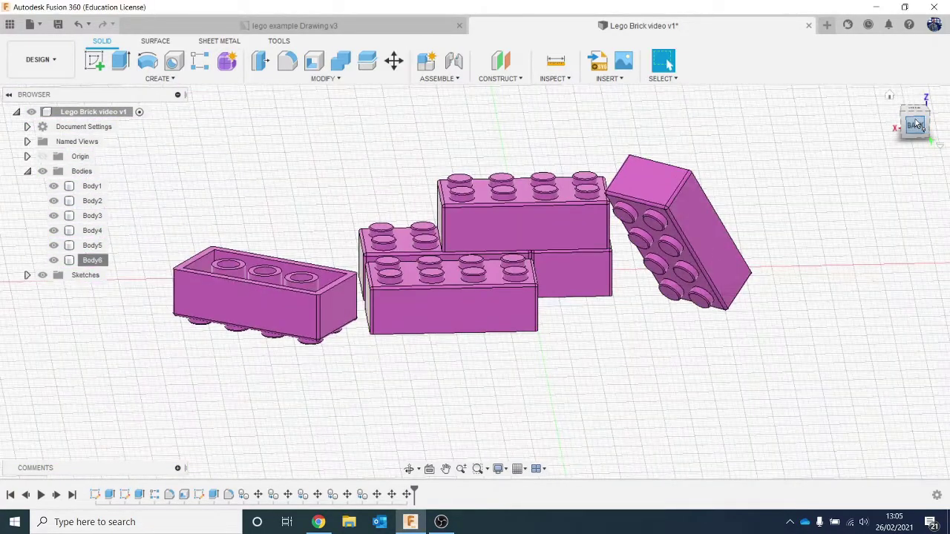
pyautogui.moveTo(474, 281)
pyautogui.keyDown('shift'); pyautogui.mouseDown(button='middle')
pyautogui.moveTo(452, 276)
pyautogui.moveTo(474, 282)
pyautogui.mouseUp(button='middle'); pyautogui.keyUp('shift')
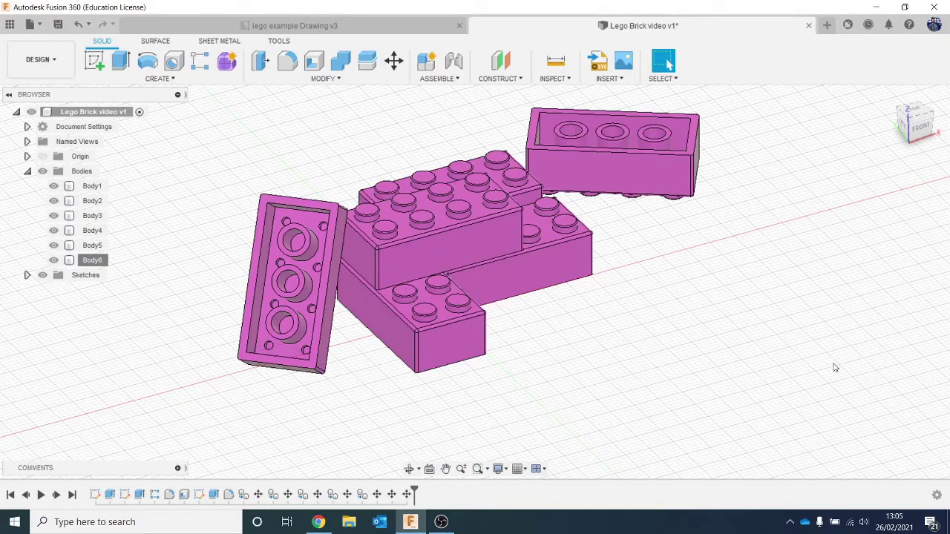
# Apply ABS (White) to the upper-right brick and recolour it green.
pyautogui.press('a')
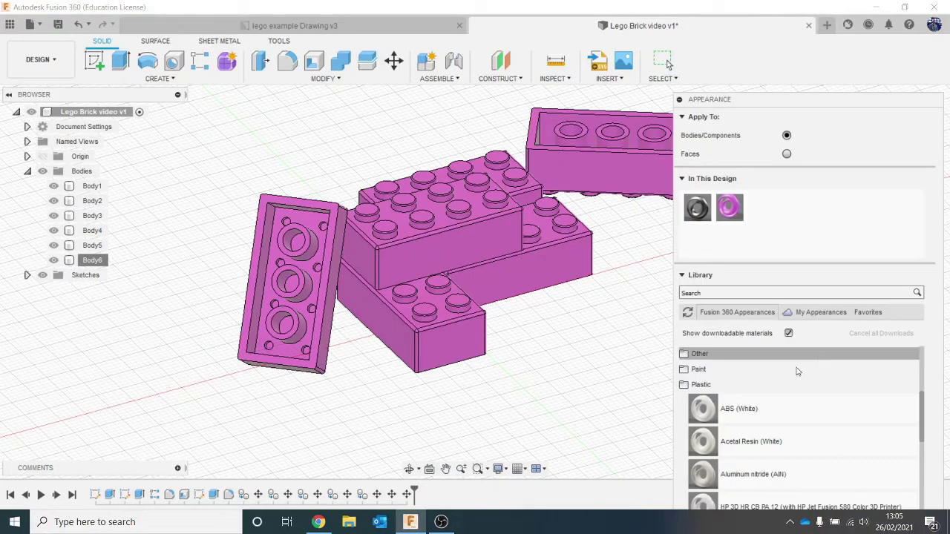
pyautogui.moveTo(769, 400); pyautogui.dragTo(613, 182)
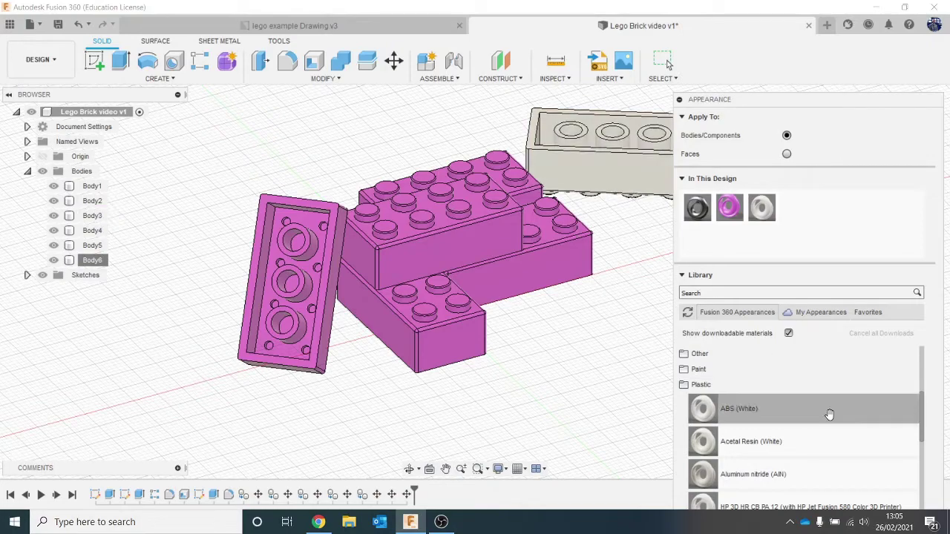
pyautogui.doubleClick(762, 211)
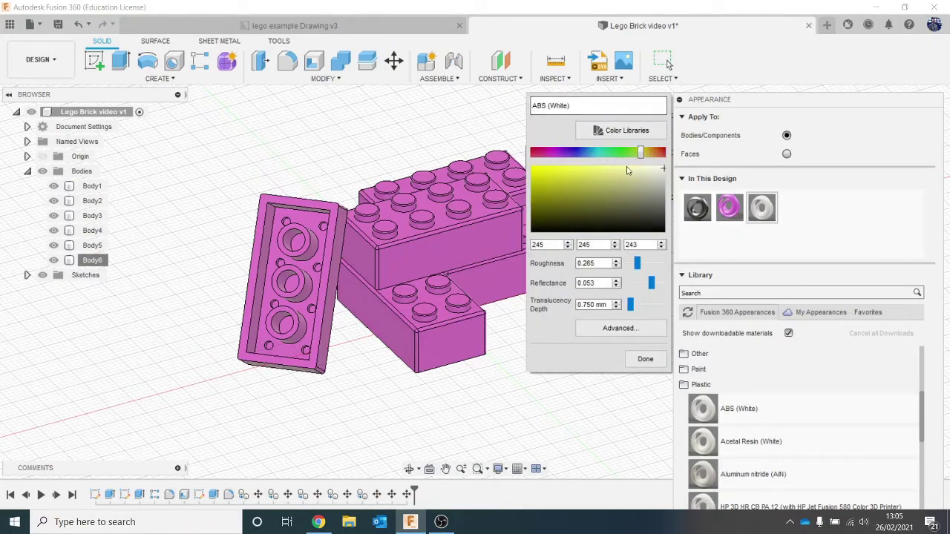
pyautogui.moveTo(599, 185); pyautogui.dragTo(588, 182)
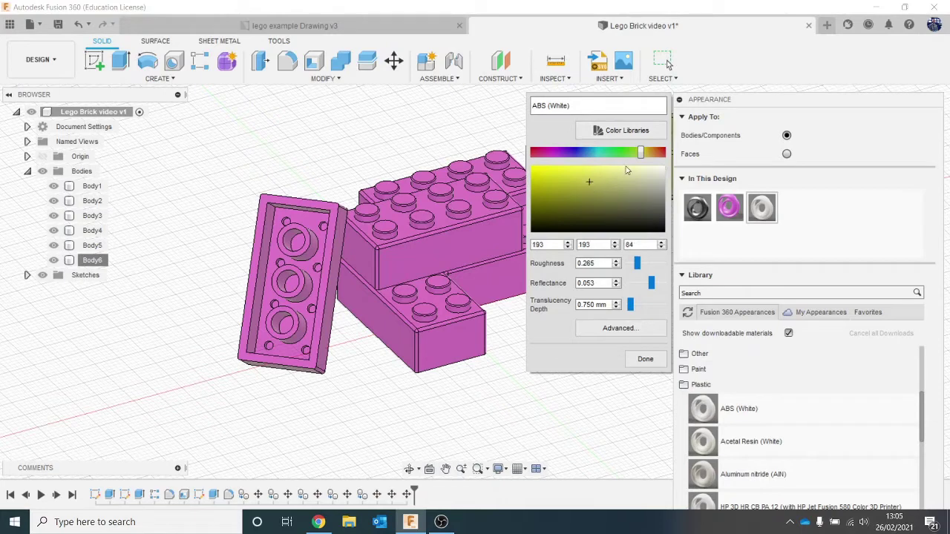
pyautogui.moveTo(625, 154); pyautogui.dragTo(616, 153)
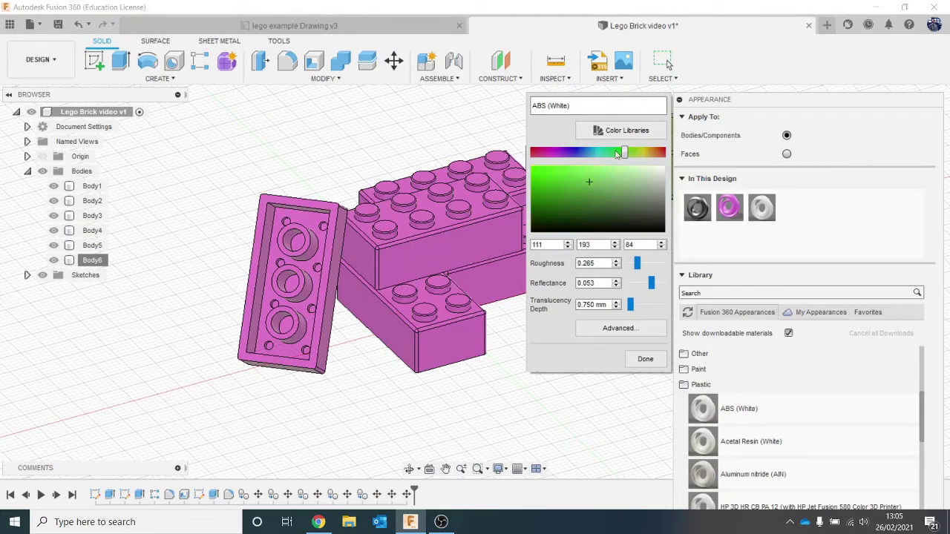
pyautogui.click(645, 359)
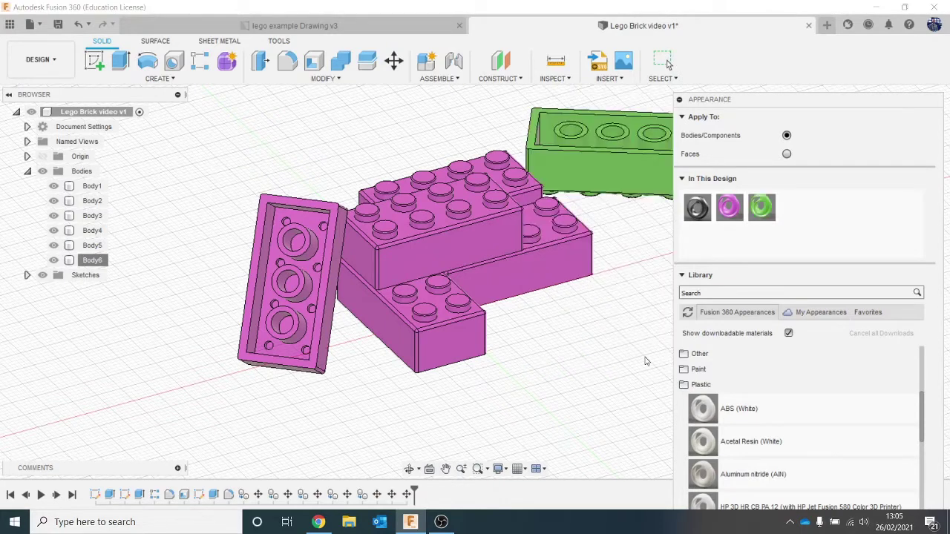
# Apply ABS (White) to Body1 and recolour it yellow, then drop ABS (White) on the back brick.
pyautogui.moveTo(789, 396); pyautogui.dragTo(546, 212)
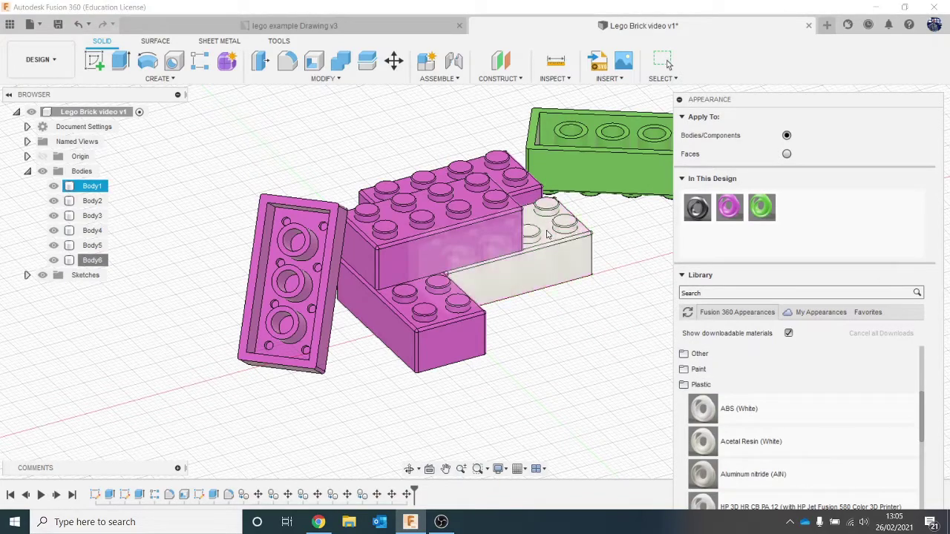
pyautogui.doubleClick(794, 211)
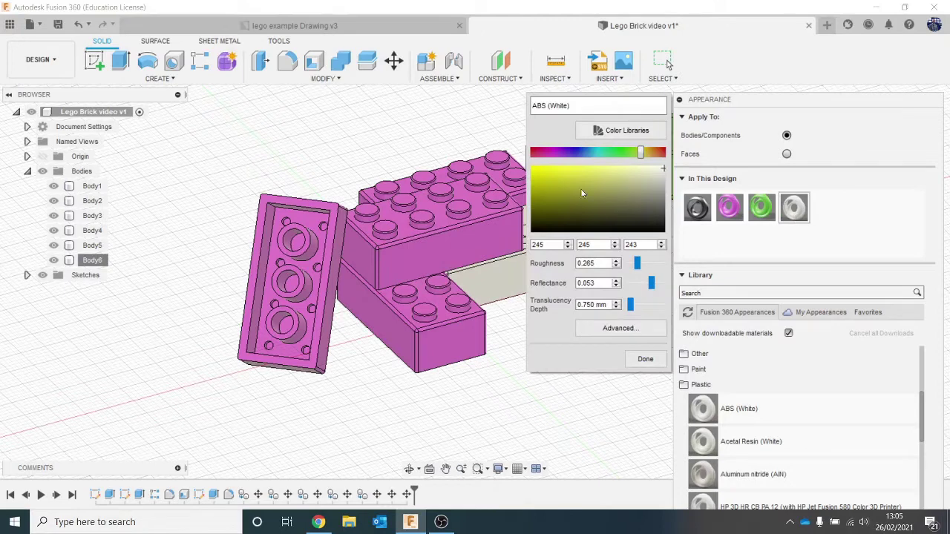
pyautogui.click(581, 179)
pyautogui.click(645, 358)
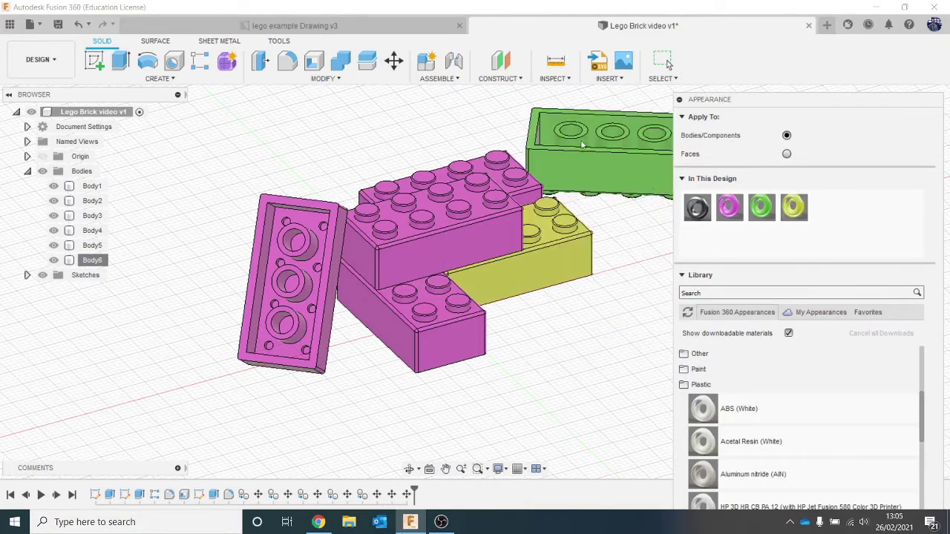
pyautogui.moveTo(731, 403); pyautogui.dragTo(514, 190)
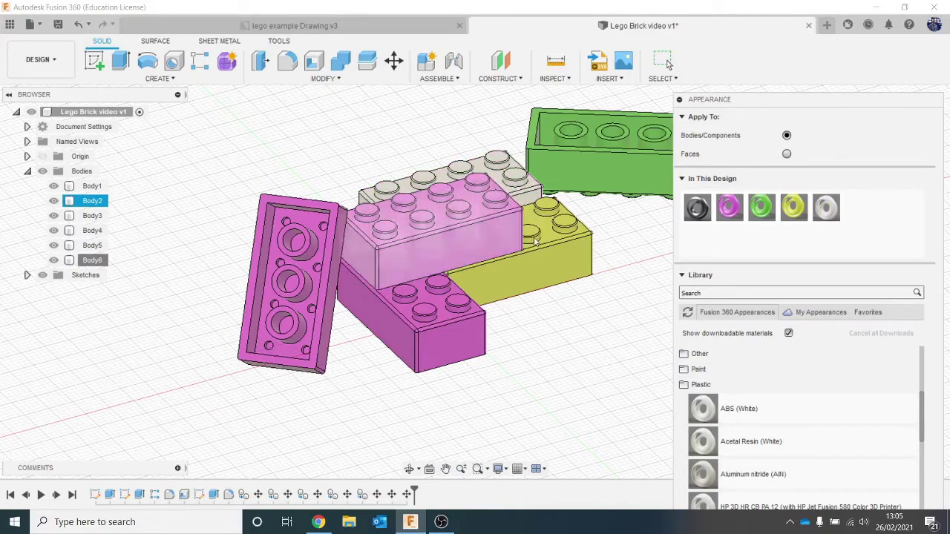
# Recolour the back brick's white appearance to teal.
pyautogui.doubleClick(824, 210)
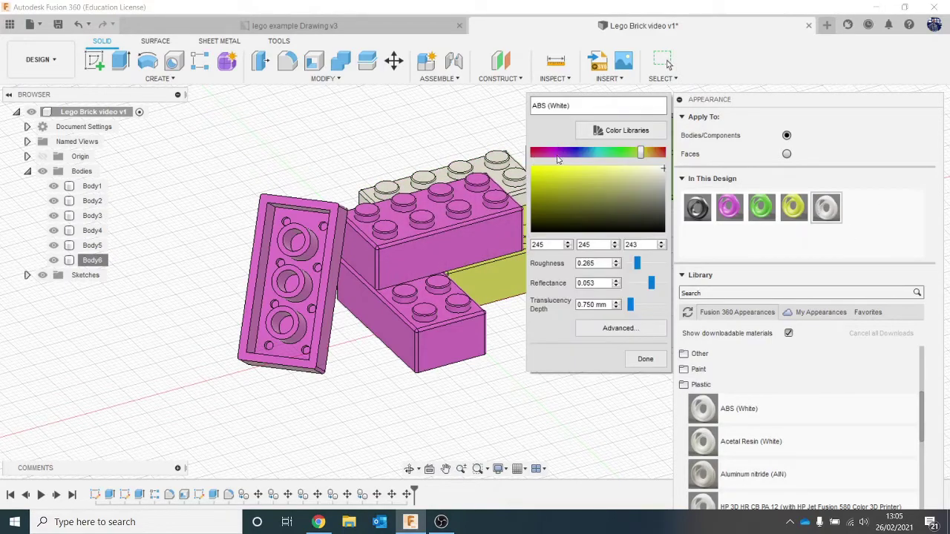
pyautogui.moveTo(559, 160); pyautogui.dragTo(555, 154)
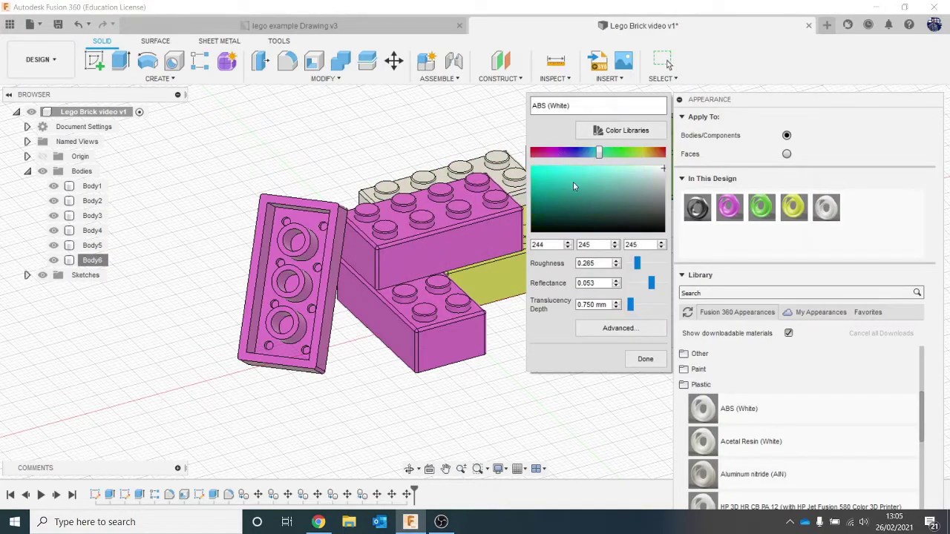
pyautogui.click(574, 184)
pyautogui.click(641, 358)
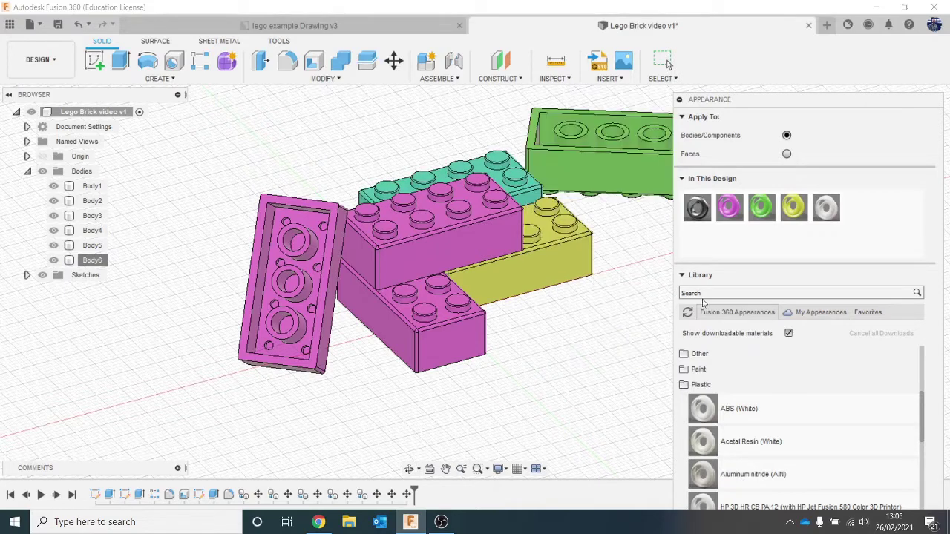
# Apply ABS (White) to the lower front brick and recolour it a muted red.
pyautogui.moveTo(781, 401); pyautogui.dragTo(449, 348)
pyautogui.doubleClick(854, 208)
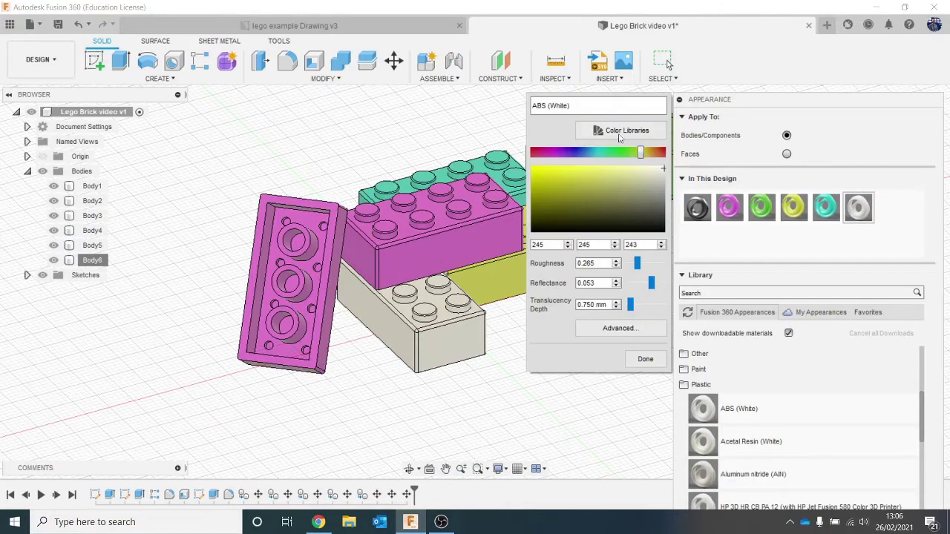
pyautogui.click(659, 154)
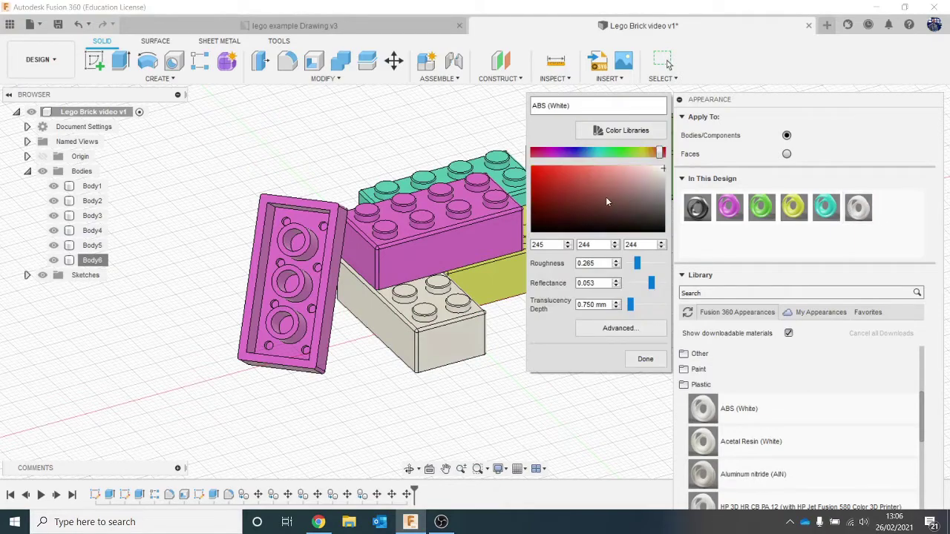
pyautogui.moveTo(605, 197); pyautogui.dragTo(591, 179)
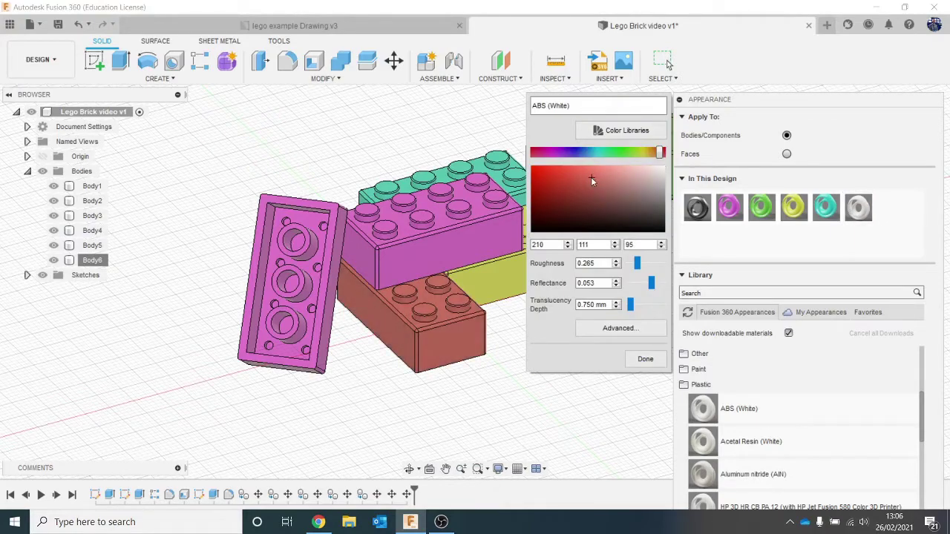
pyautogui.click(645, 359)
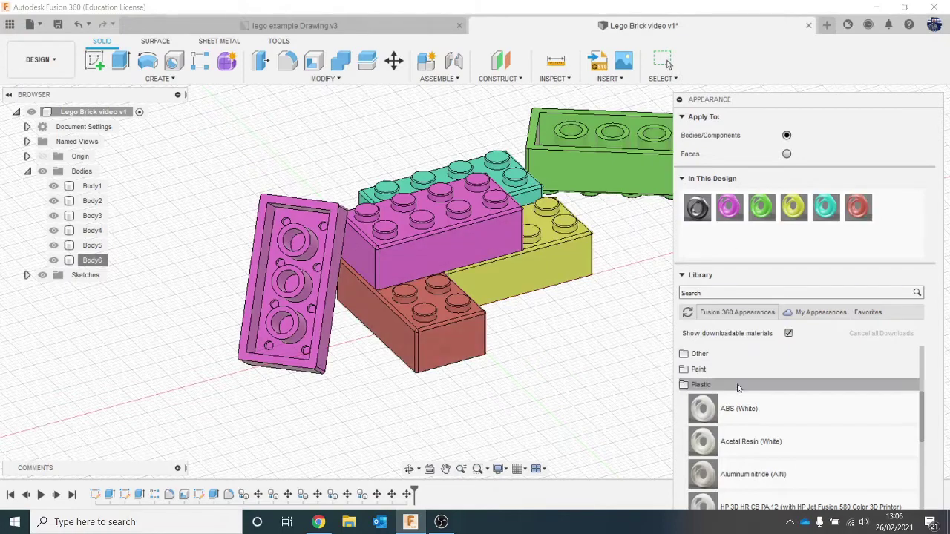
# Apply ABS (White) to the left plate and recolour it green.
pyautogui.moveTo(703, 409); pyautogui.dragTo(308, 312)
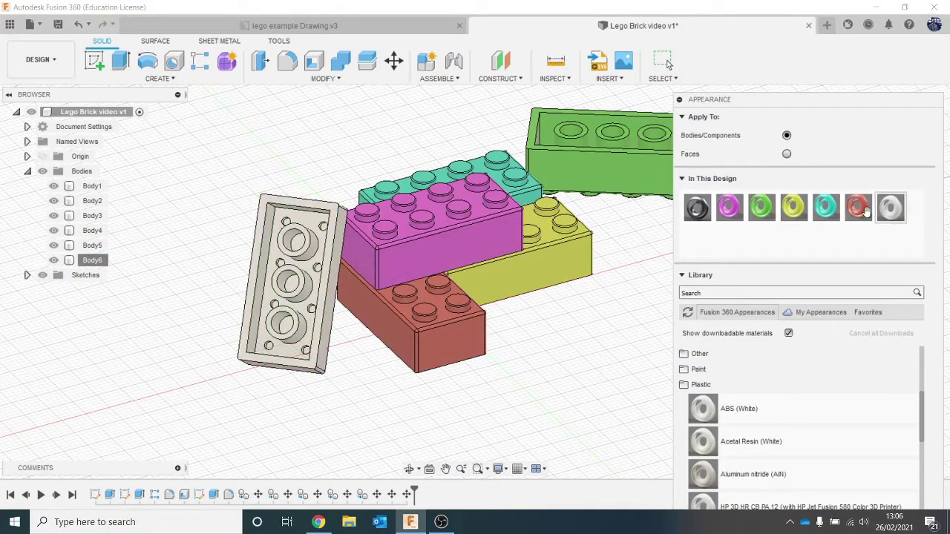
pyautogui.doubleClick(883, 202)
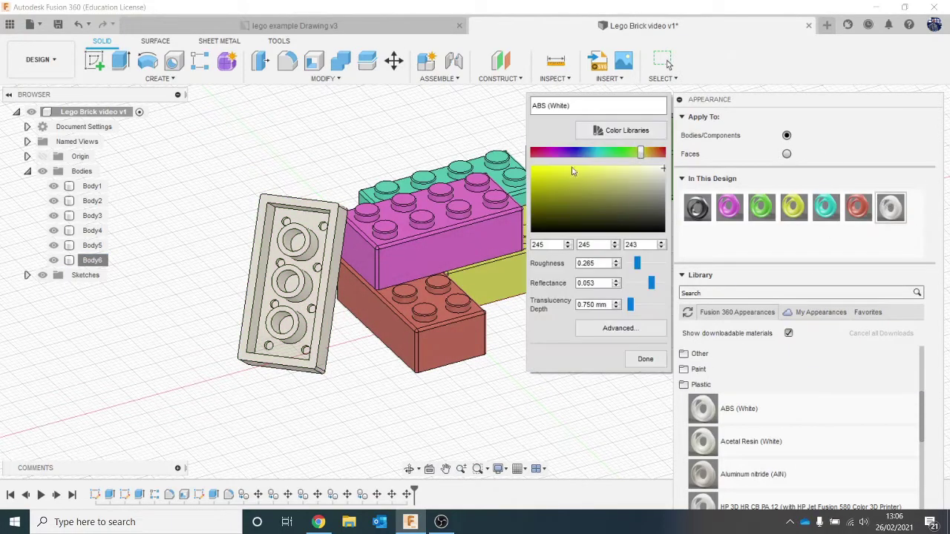
pyautogui.moveTo(641, 152); pyautogui.dragTo(622, 152)
pyautogui.click(588, 187)
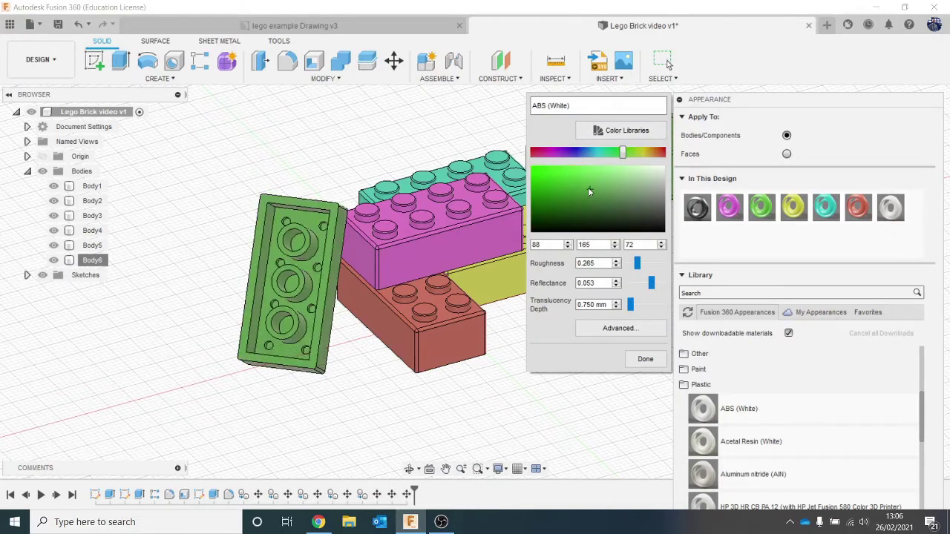
pyautogui.click(650, 361)
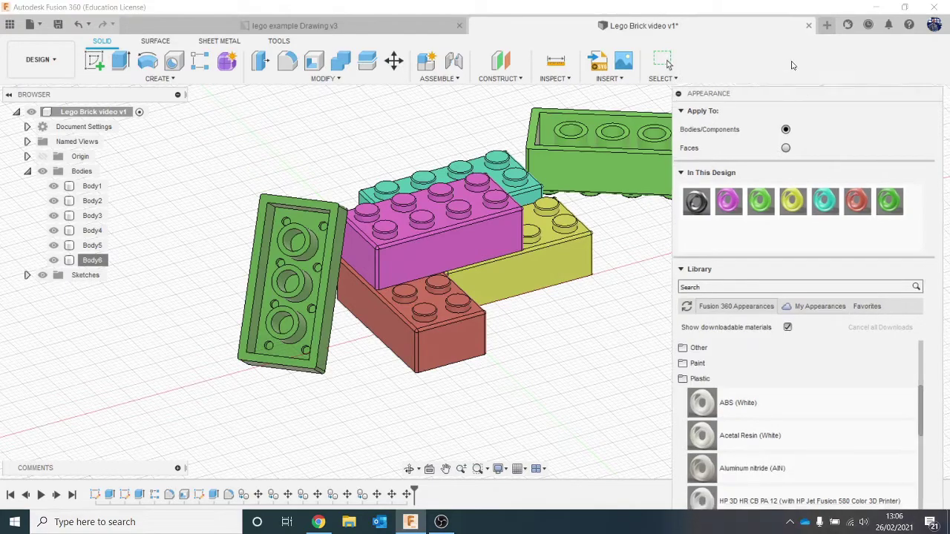
pyautogui.click(882, 440)
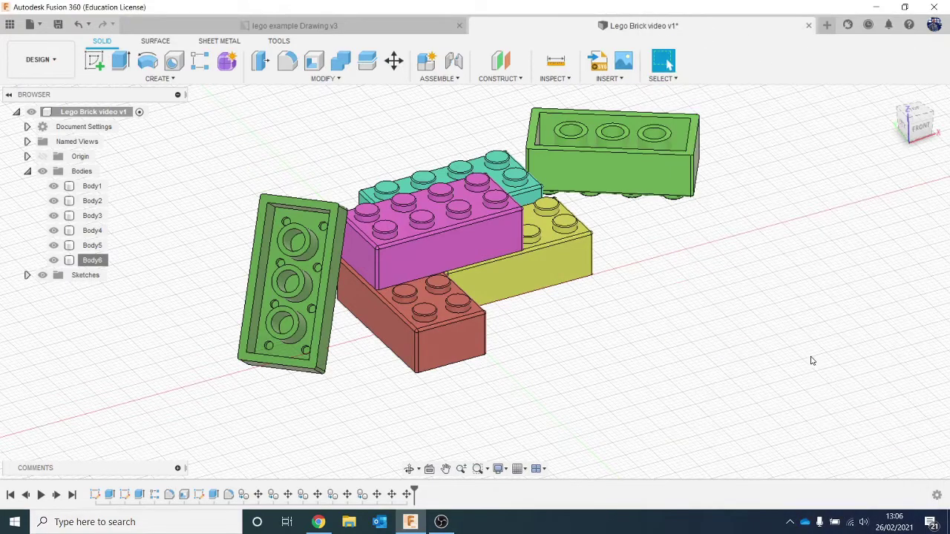
pyautogui.click(2, 273)
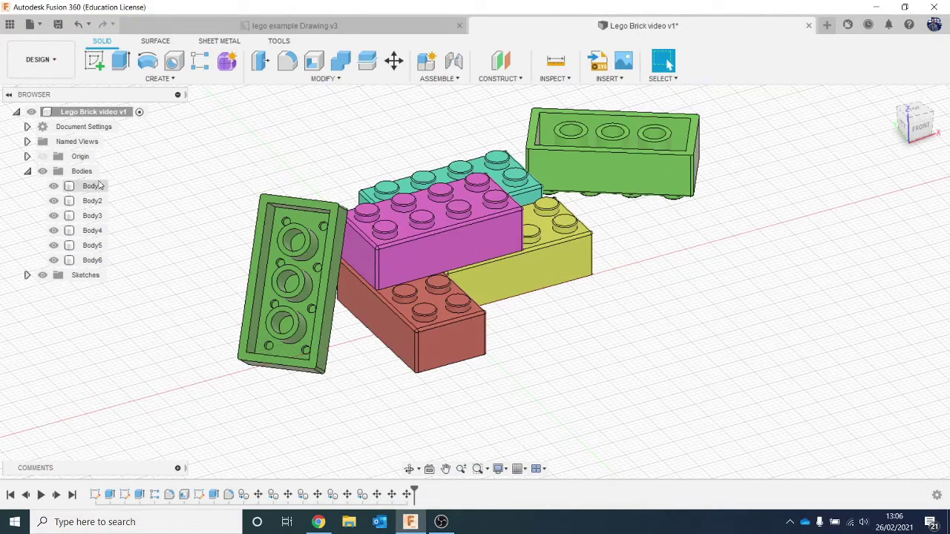
pyautogui.click(28, 172)
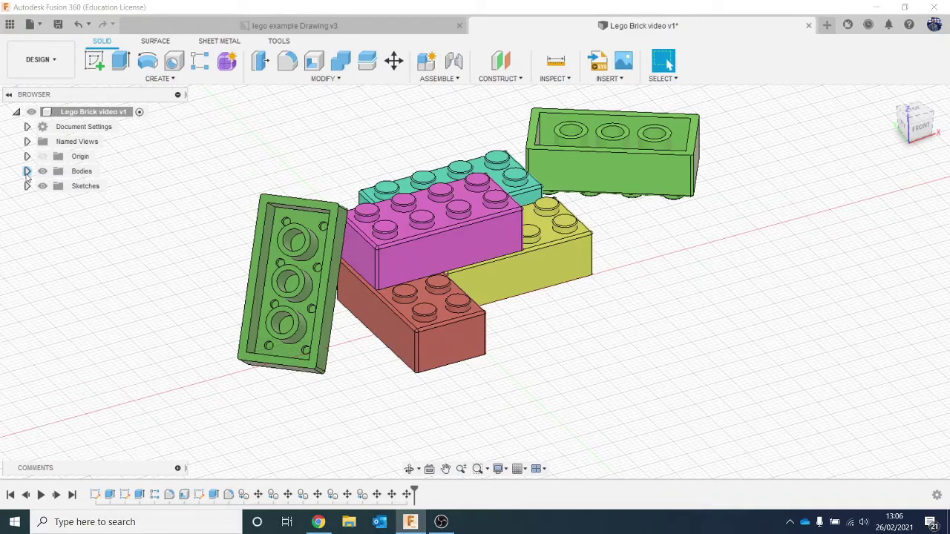
pyautogui.click(27, 172)
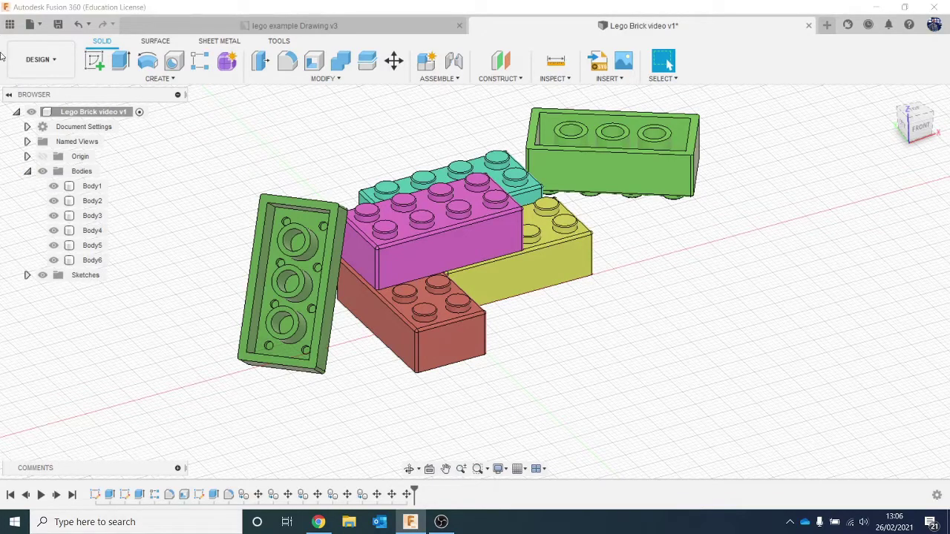
pyautogui.click(92, 187)
pyautogui.click(92, 201)
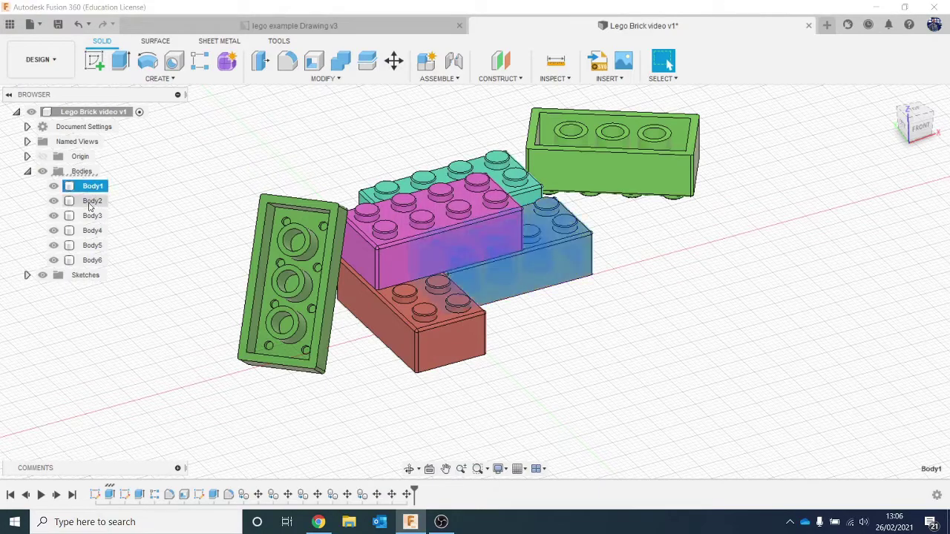
pyautogui.click(92, 216)
pyautogui.click(92, 231)
pyautogui.click(92, 246)
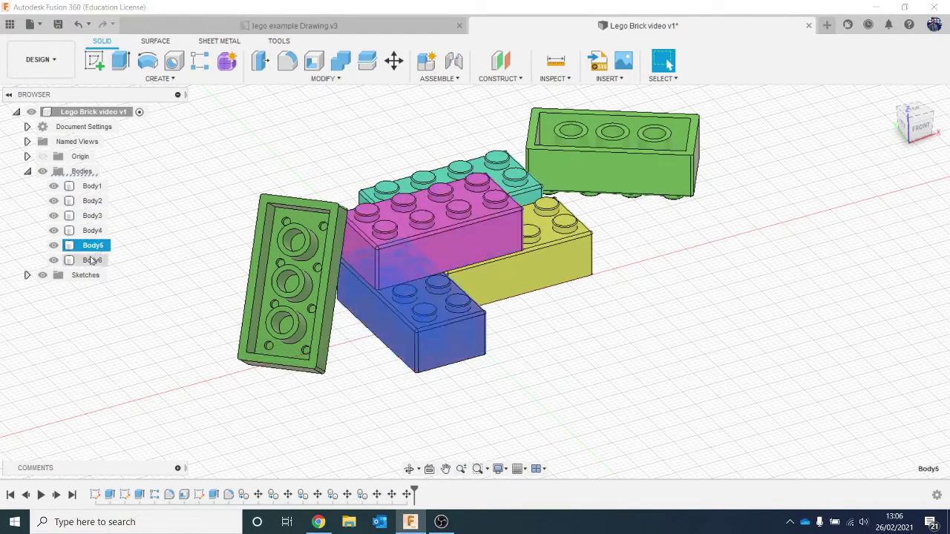
pyautogui.click(92, 260)
pyautogui.click(53, 187)
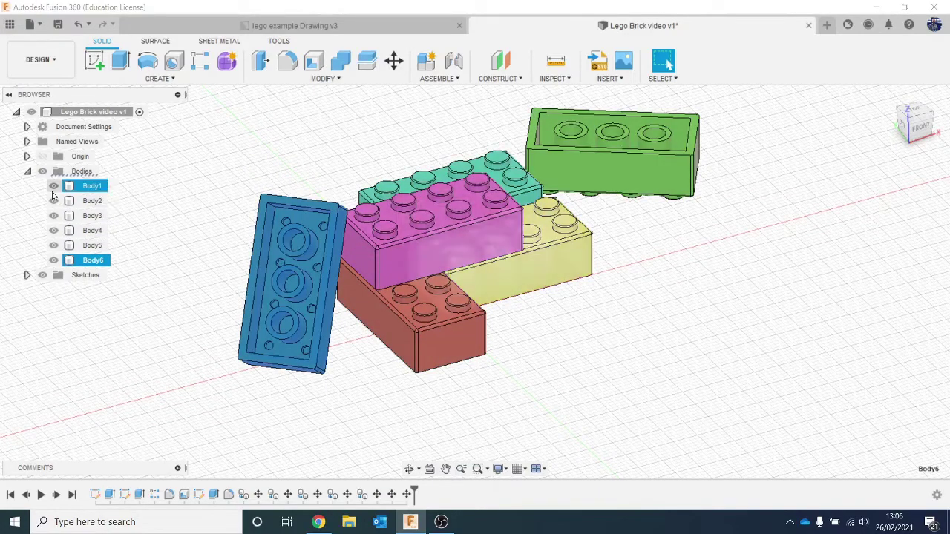
pyautogui.click(53, 186)
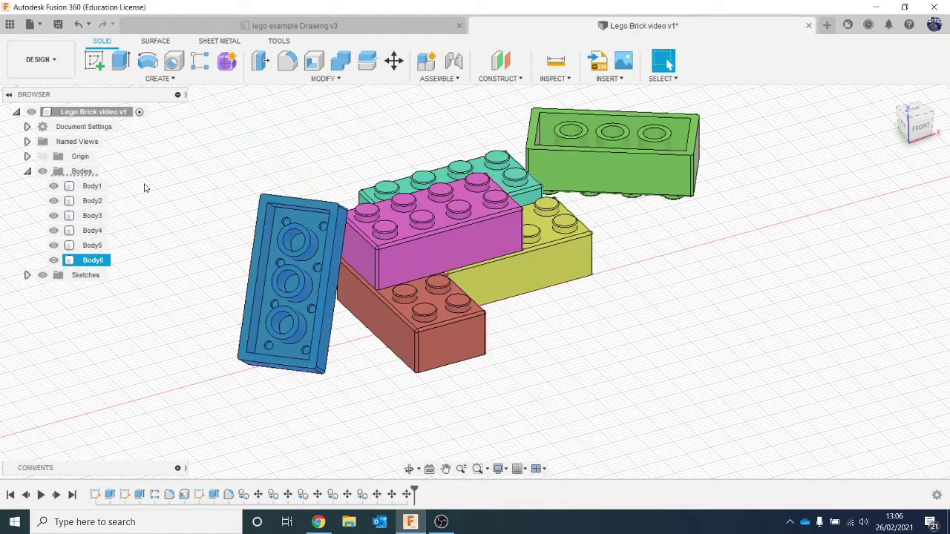
pyautogui.click(85, 187)
# Create components from Body1 and Body2.
pyautogui.rightClick(86, 190)
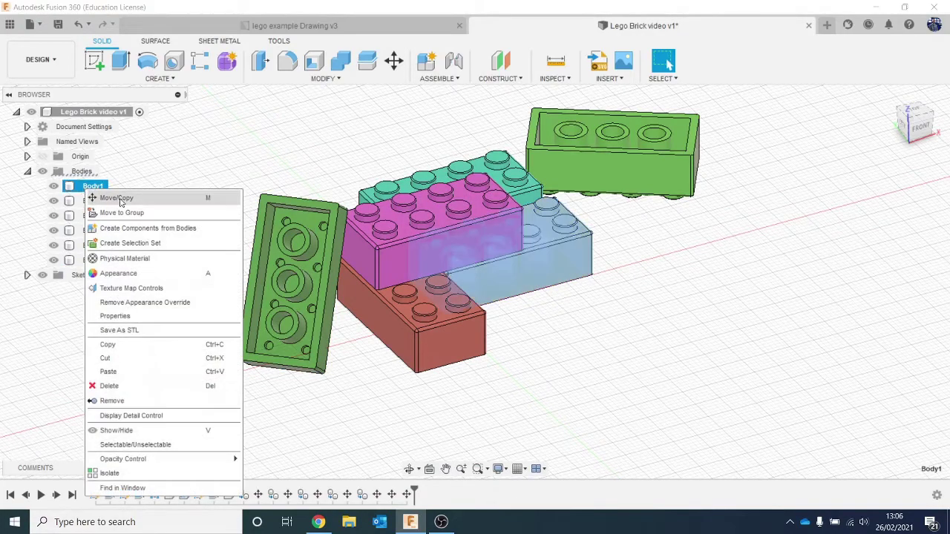
pyautogui.click(158, 230)
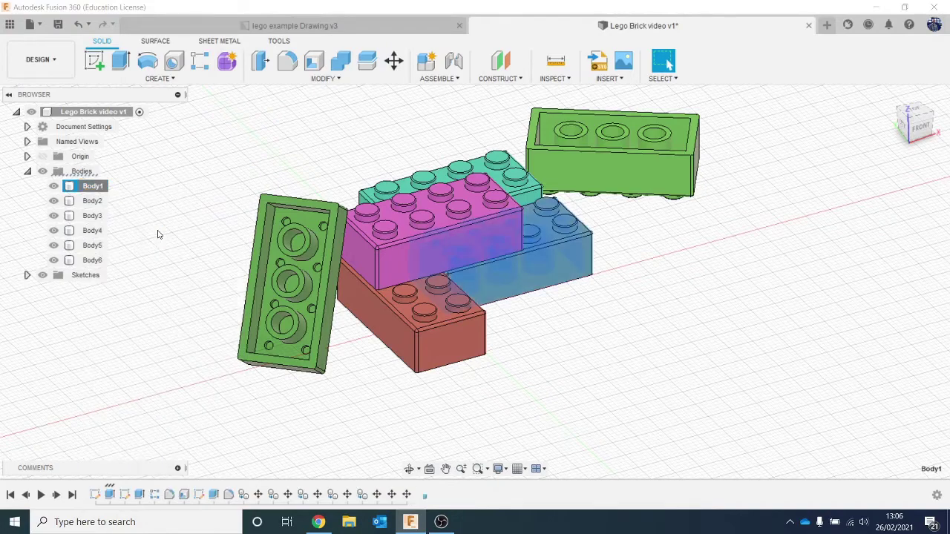
pyautogui.click(107, 280)
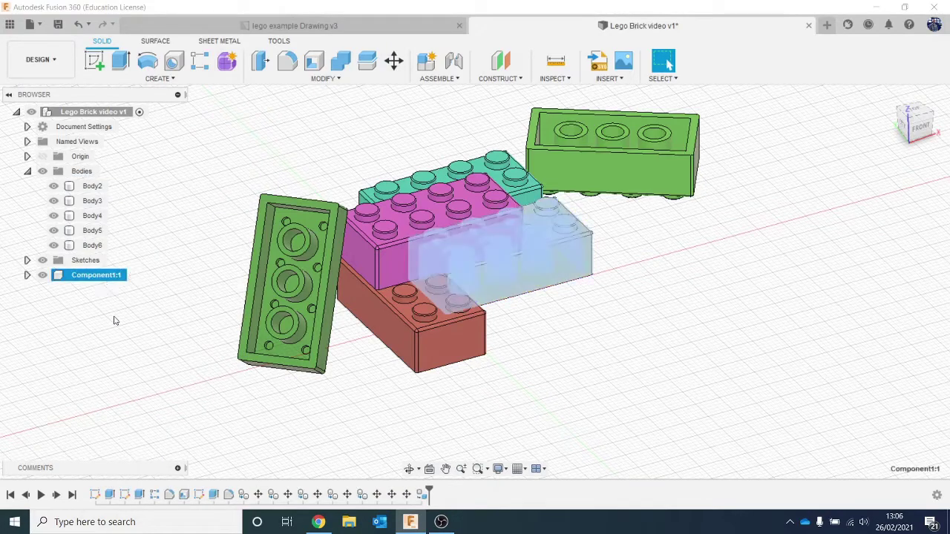
pyautogui.click(91, 187)
pyautogui.rightClick(89, 190)
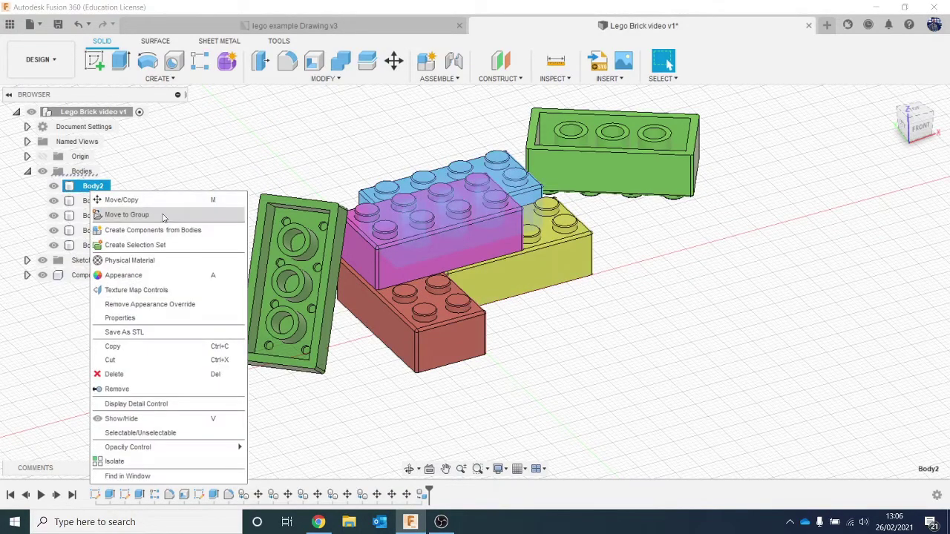
pyautogui.click(164, 230)
# Create components from Body3, Body4, Body5 and Body6.
pyautogui.rightClick(95, 190)
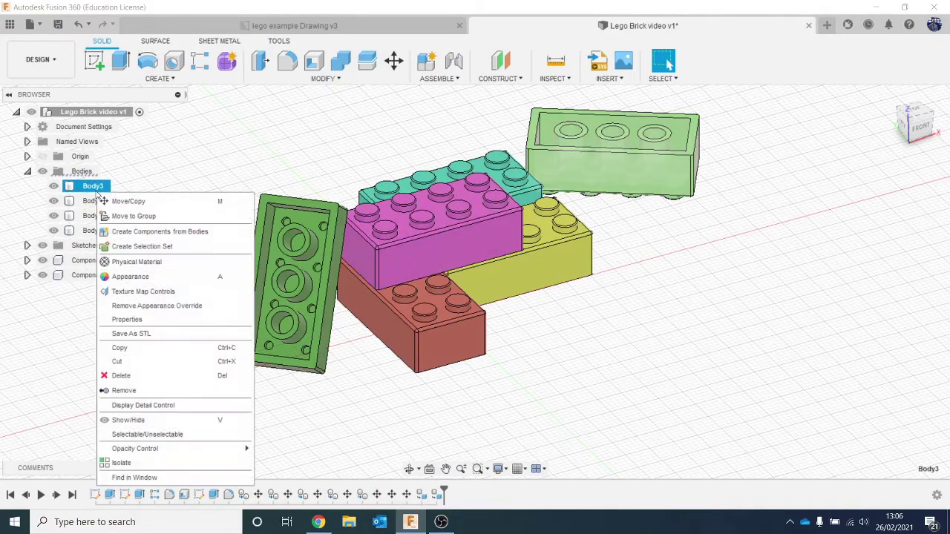
pyautogui.click(143, 232)
pyautogui.rightClick(92, 190)
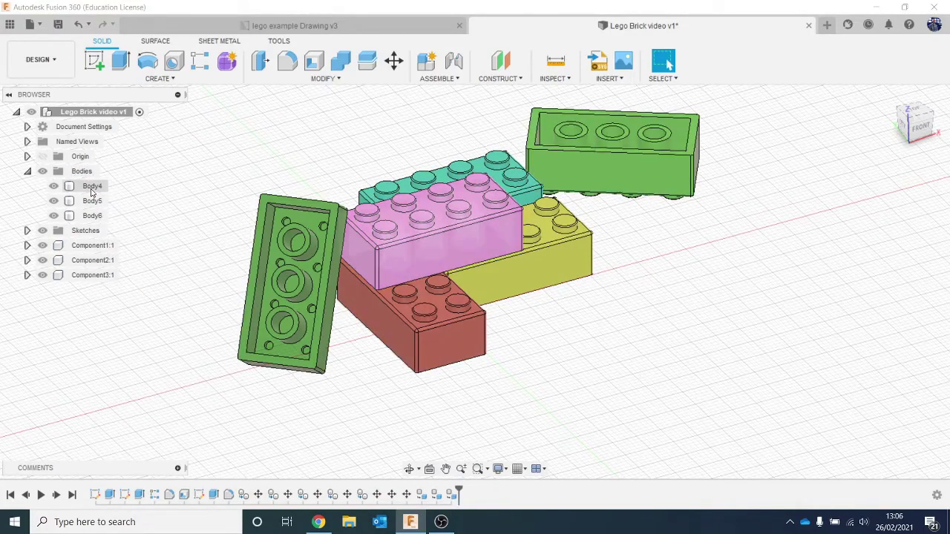
pyautogui.click(139, 229)
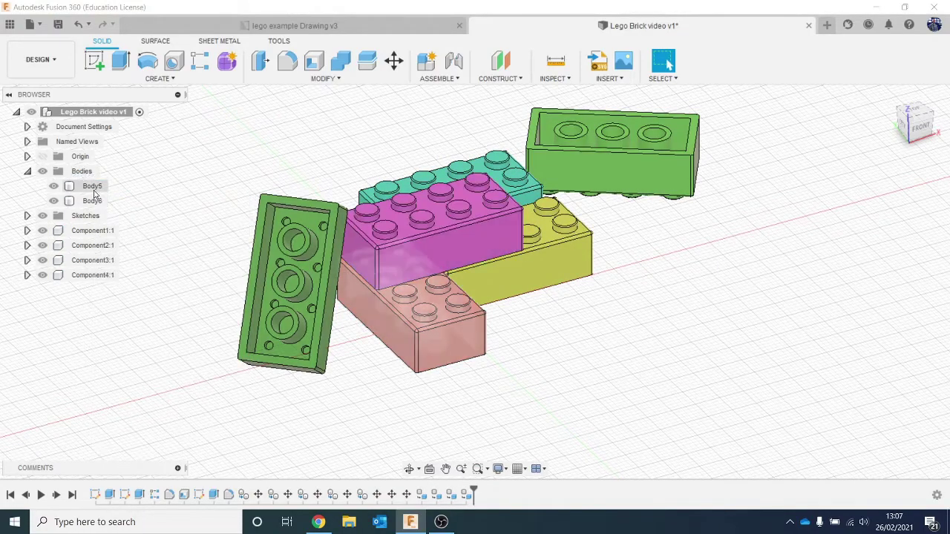
pyautogui.rightClick(93, 188)
pyautogui.click(164, 236)
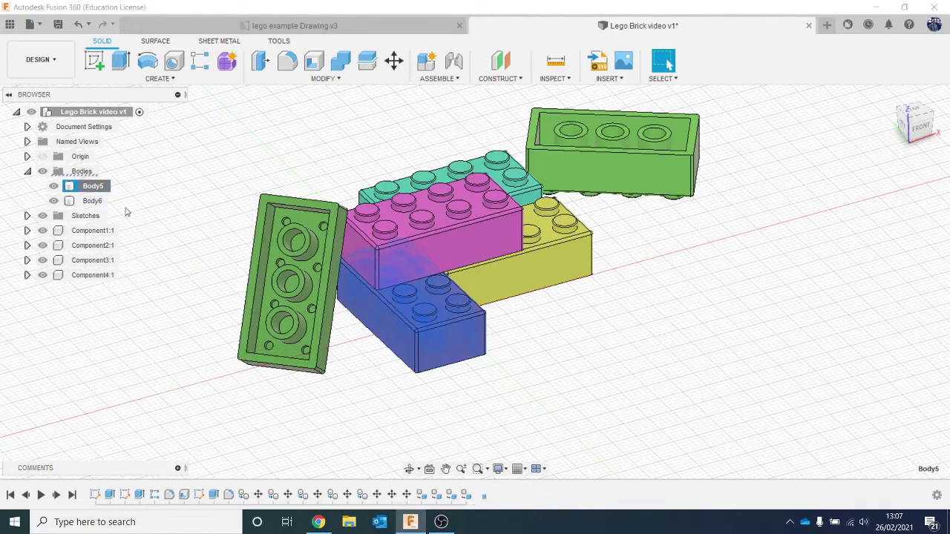
pyautogui.rightClick(93, 188)
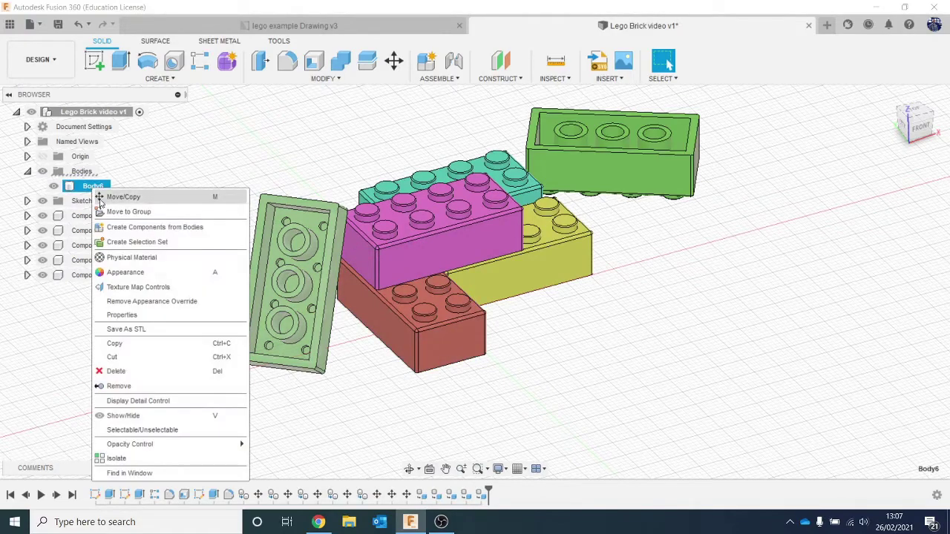
pyautogui.click(185, 227)
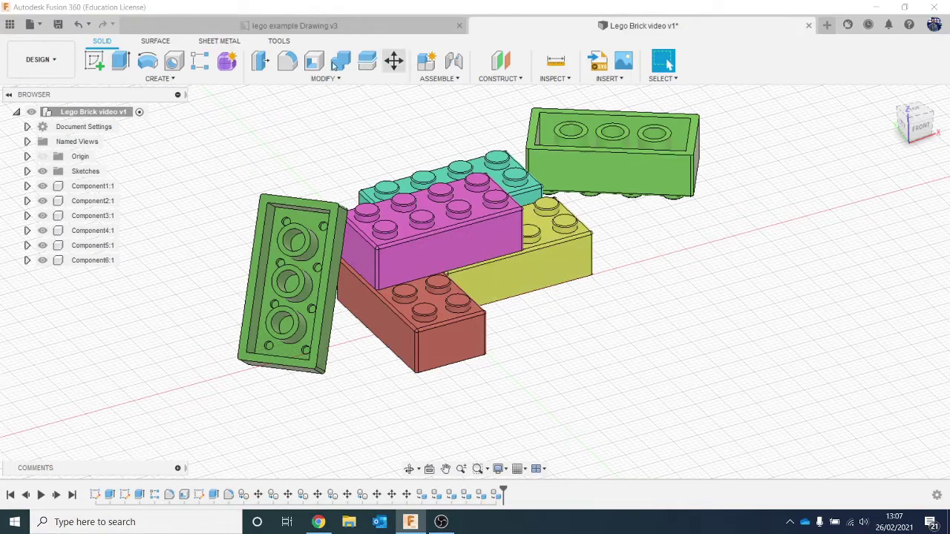
# Rename Component1:1 to Component3:1 as Block 1, Block 2 and Block 3.
pyautogui.doubleClick(96, 187)
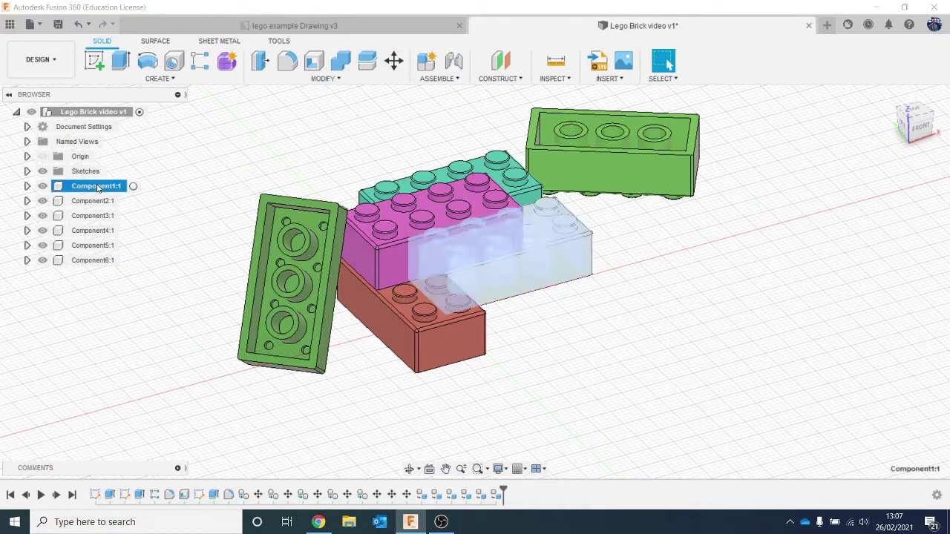
pyautogui.write('Block 1')
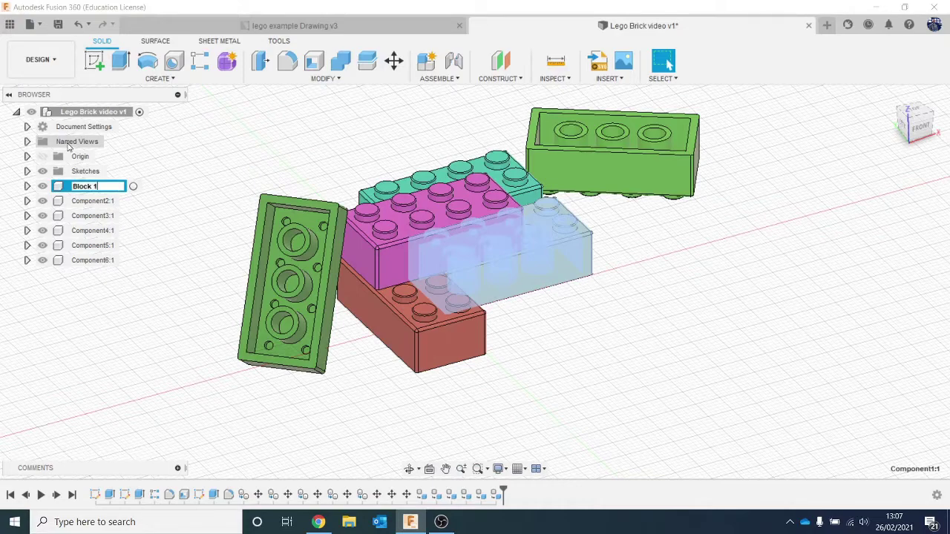
pyautogui.doubleClick(97, 202)
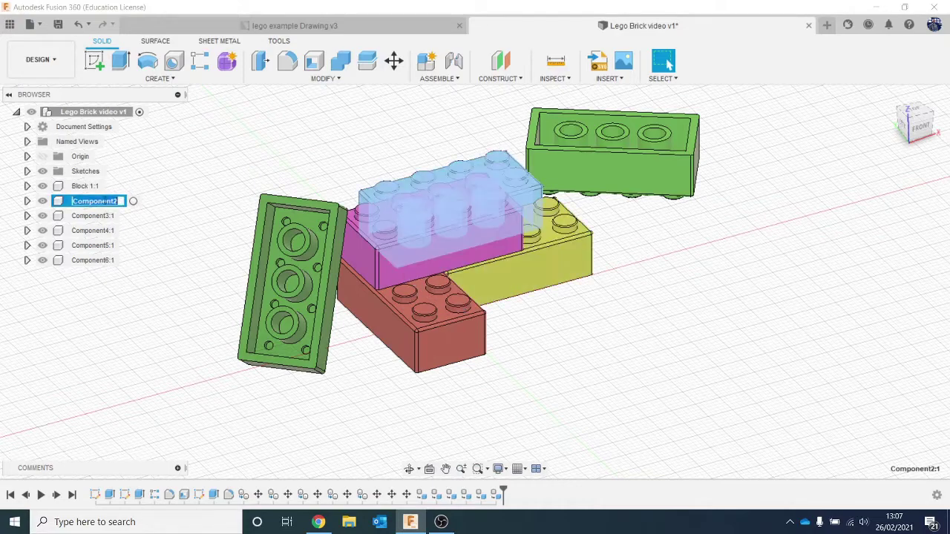
pyautogui.write('Block 2')
pyautogui.click(66, 371)
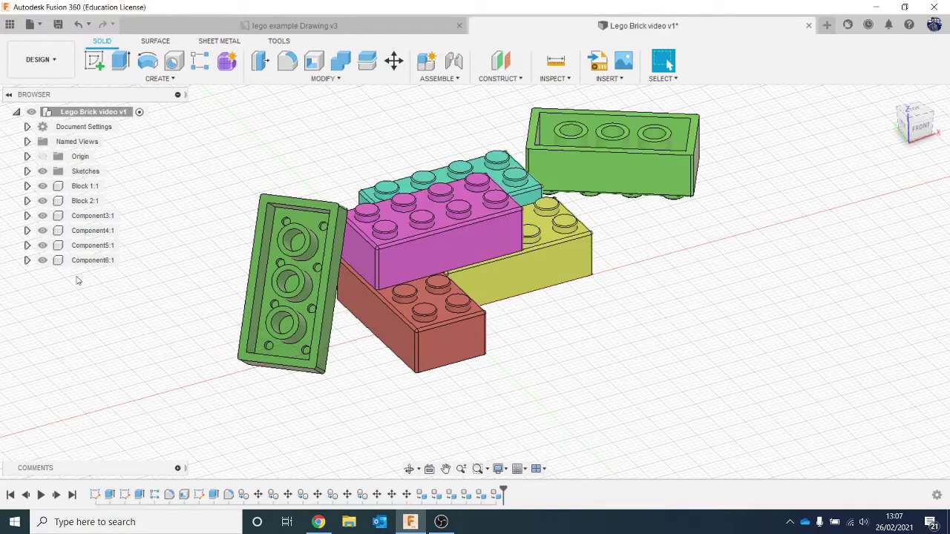
pyautogui.doubleClick(97, 216)
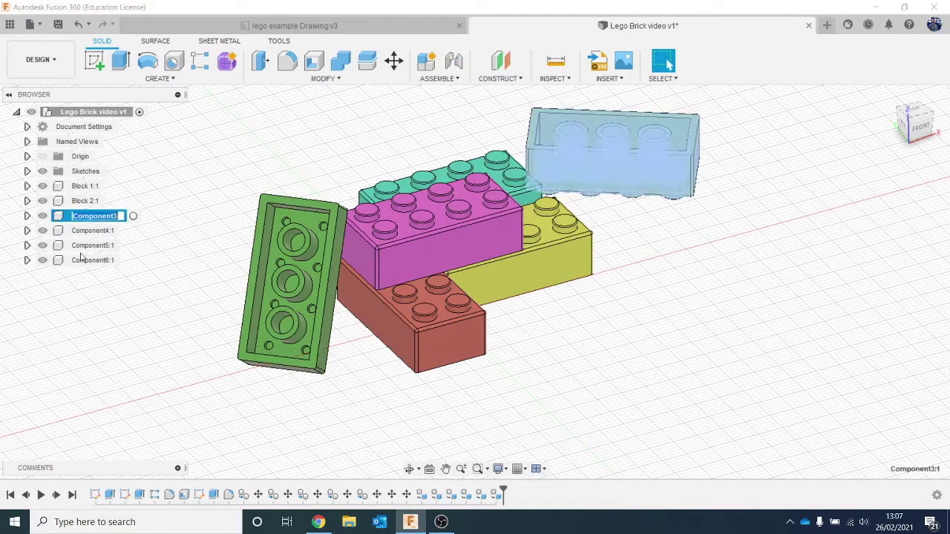
pyautogui.write('Block 3')
pyautogui.click(168, 311)
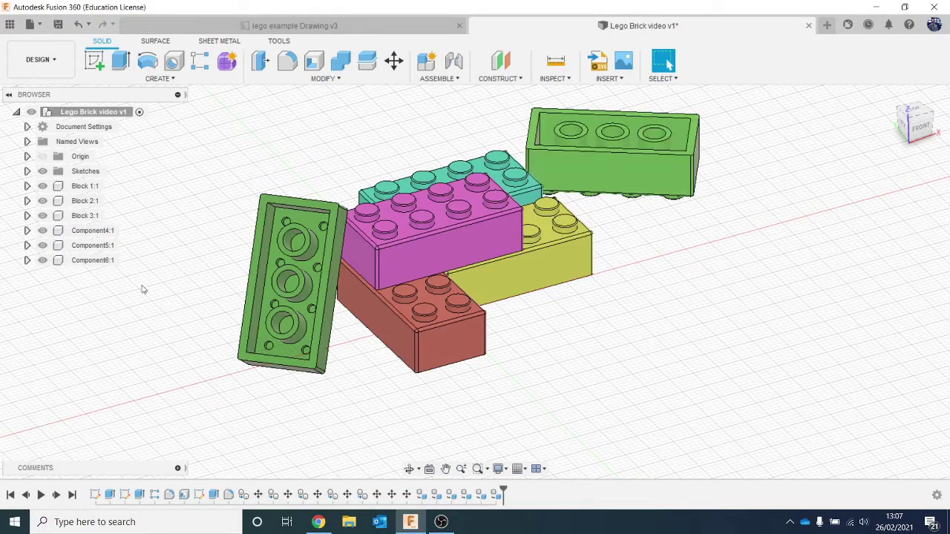
# Rename Component4:1 to Component6:1 as Block 4, Block 5 and Block 6.
pyautogui.click(101, 234)
pyautogui.doubleClick(99, 234)
pyautogui.write('Block 4')
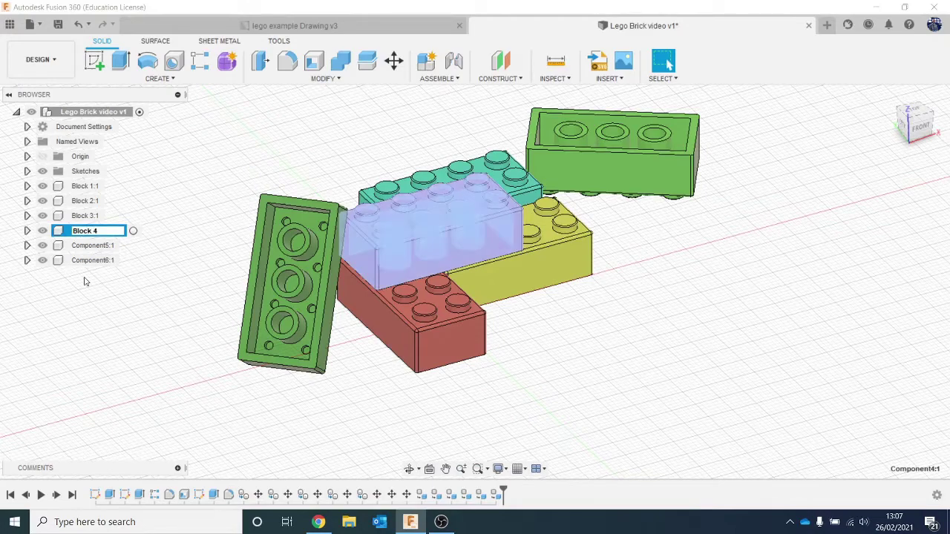
pyautogui.click(97, 304)
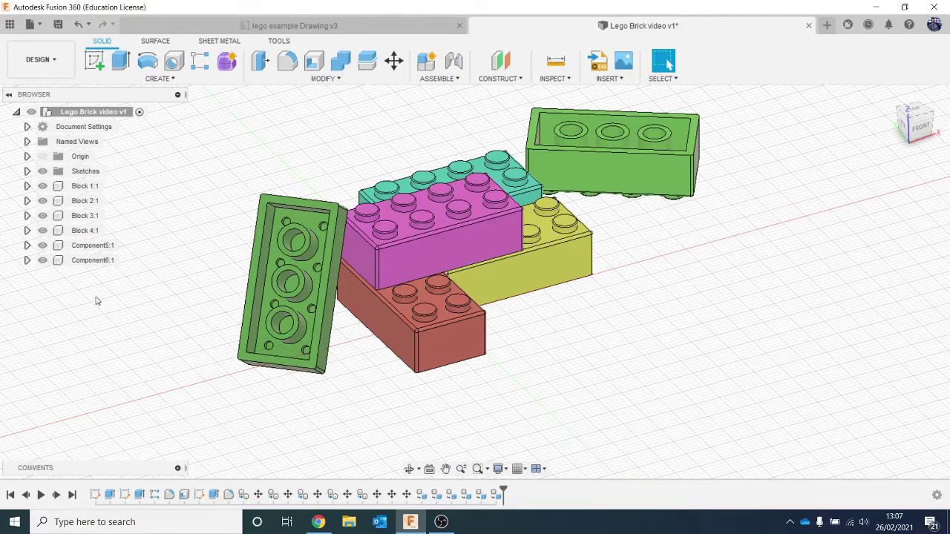
pyautogui.doubleClick(97, 245)
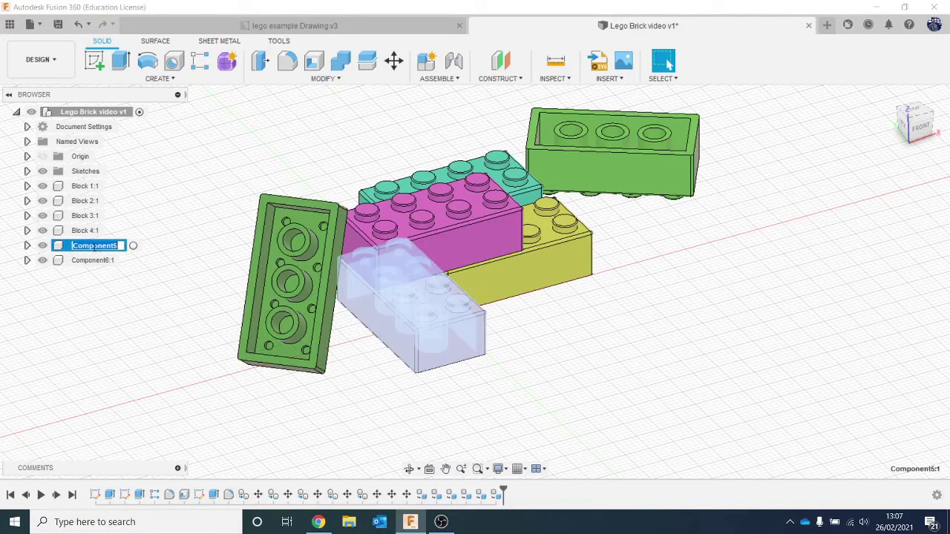
pyautogui.write('Block 5')
pyautogui.click(96, 322)
pyautogui.click(108, 264)
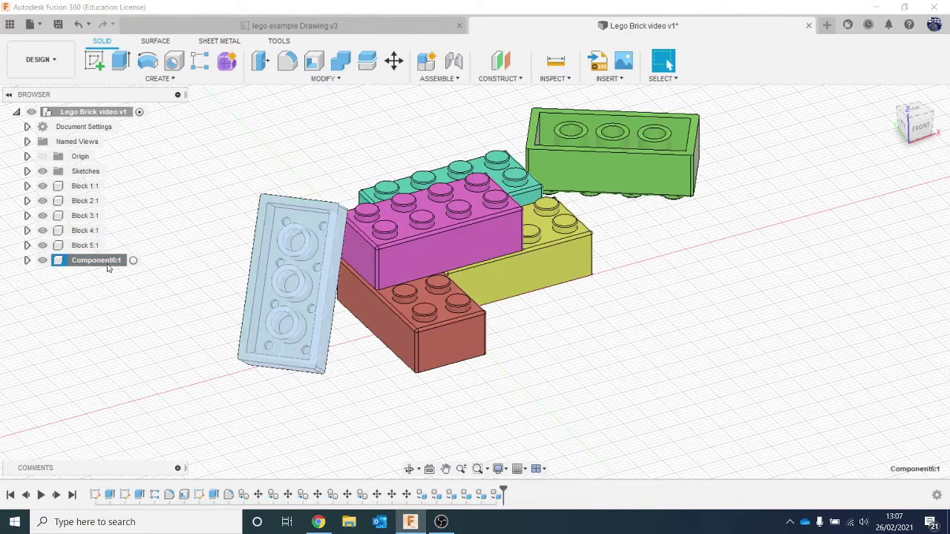
pyautogui.doubleClick(108, 264)
pyautogui.write('Block 6')
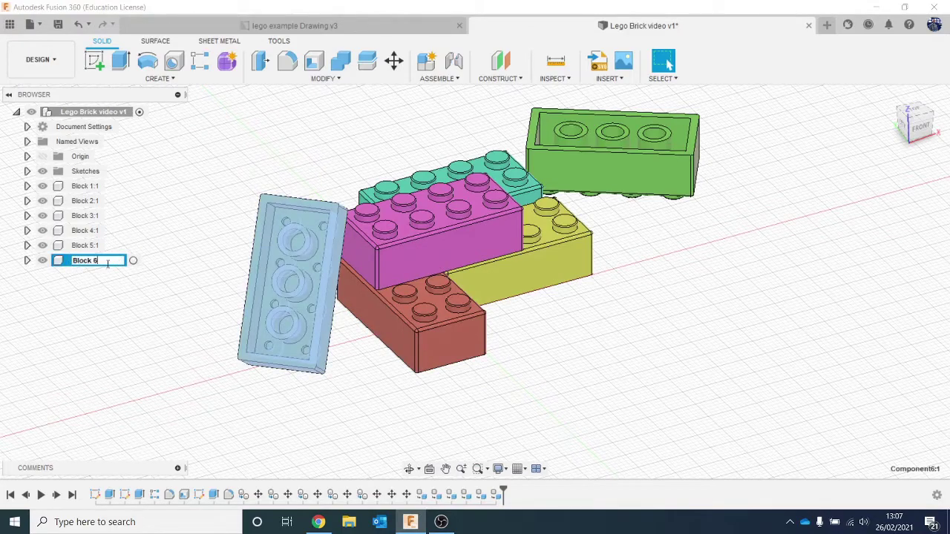
pyautogui.click(124, 366)
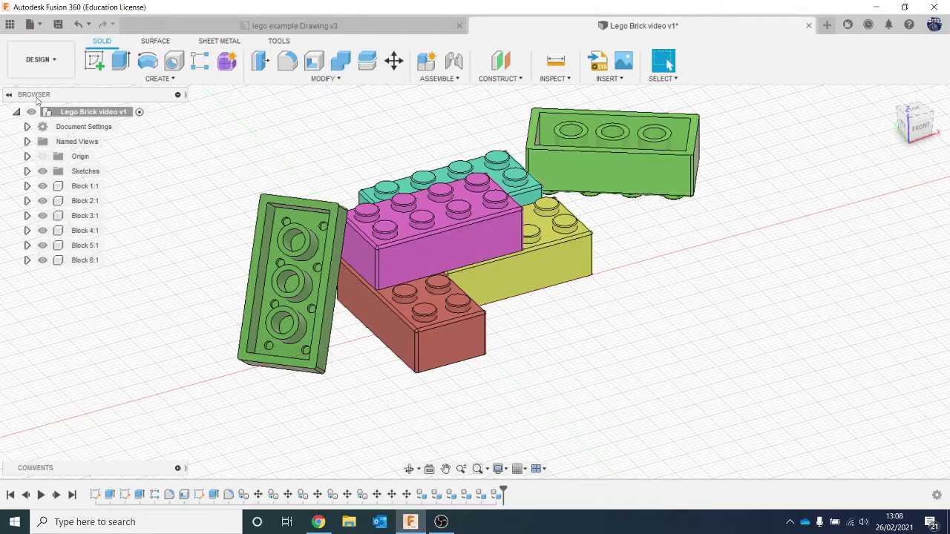
pyautogui.click(40, 59)
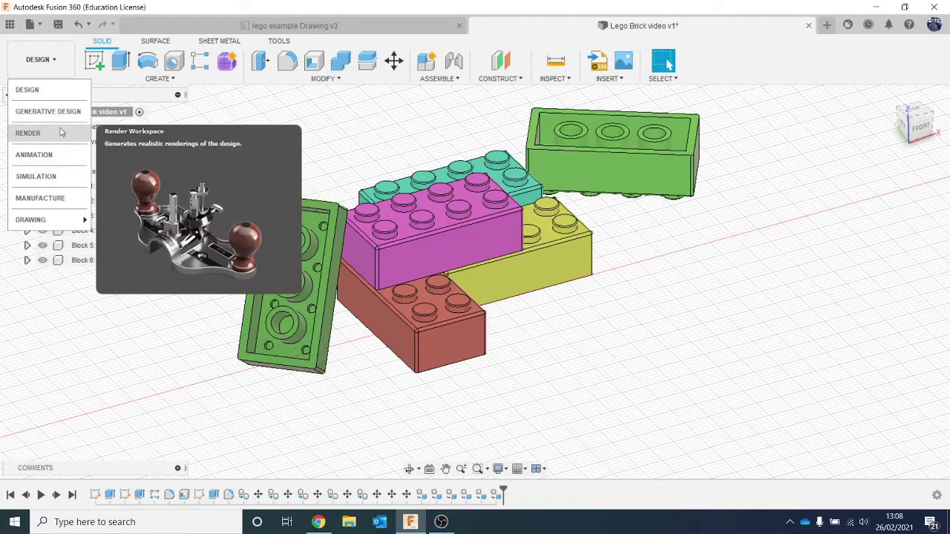
pyautogui.click(28, 133)
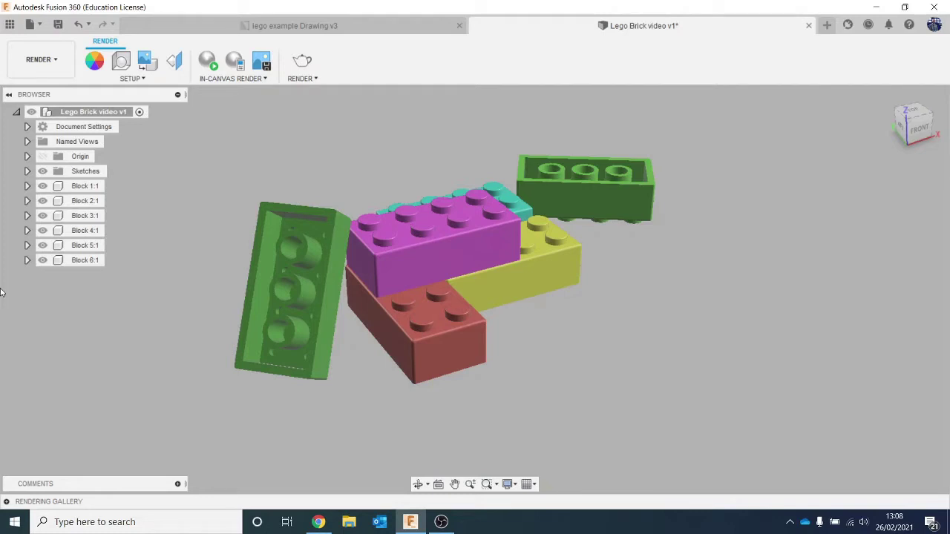
pyautogui.click(22, 71)
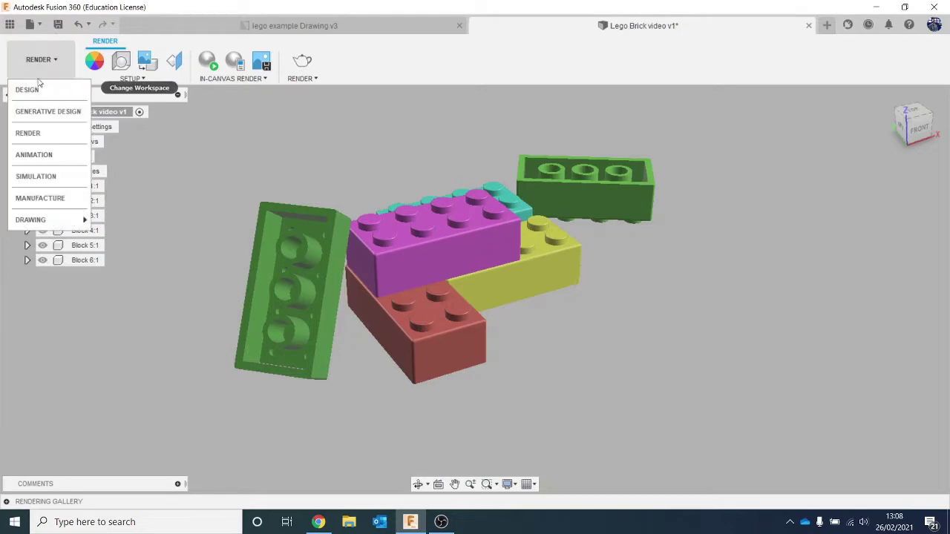
pyautogui.click(33, 90)
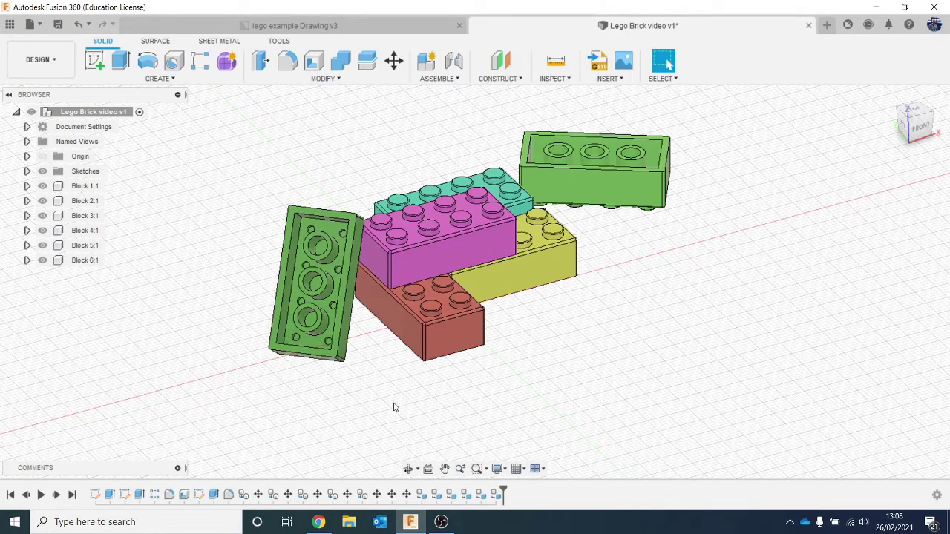
# Search CleanPNG for "dirt" and open the White Texture Background dirt texture.
pyautogui.click(317, 522)
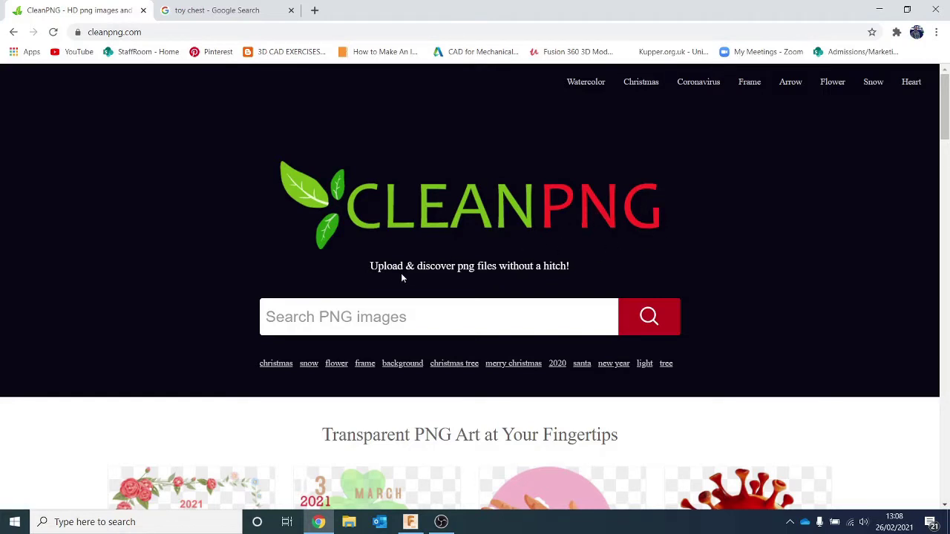
pyautogui.click(475, 319)
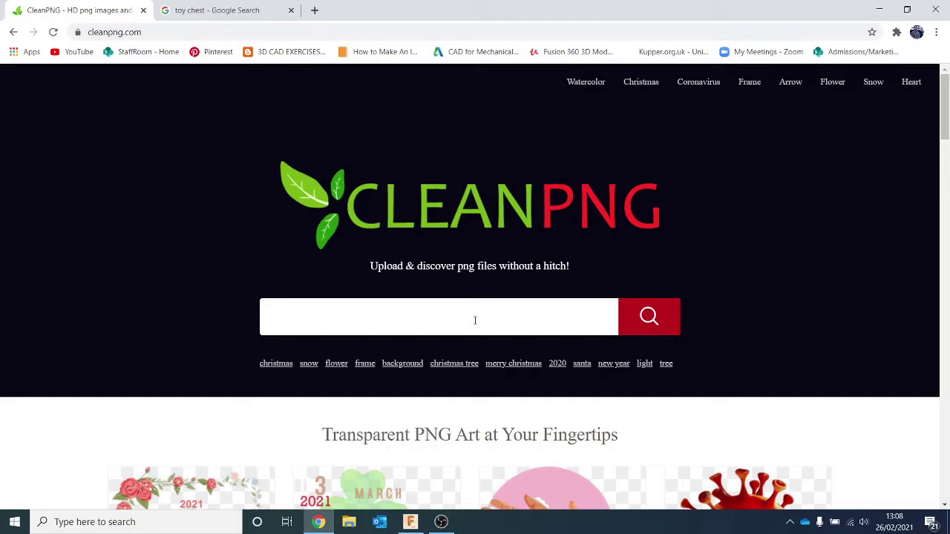
pyautogui.press('Return')
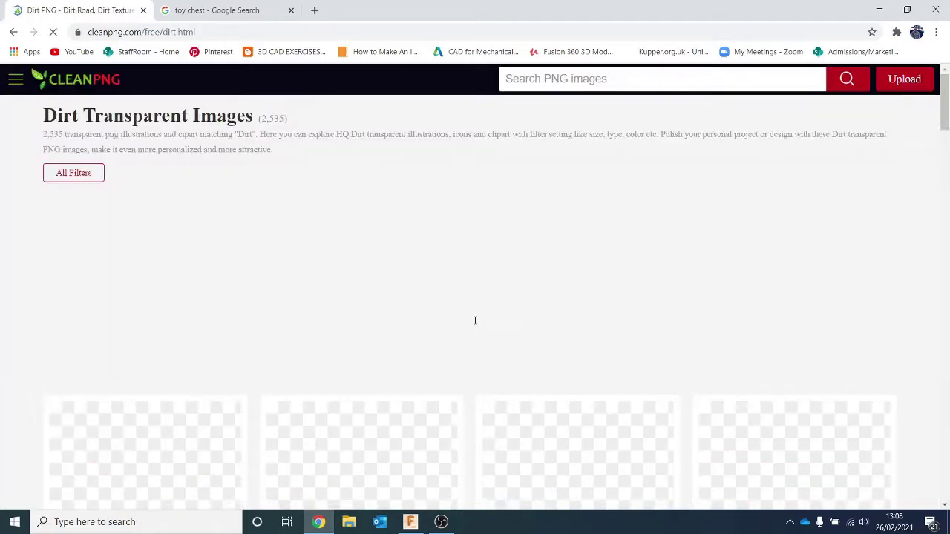
pyautogui.scroll(-10, 309, 303)
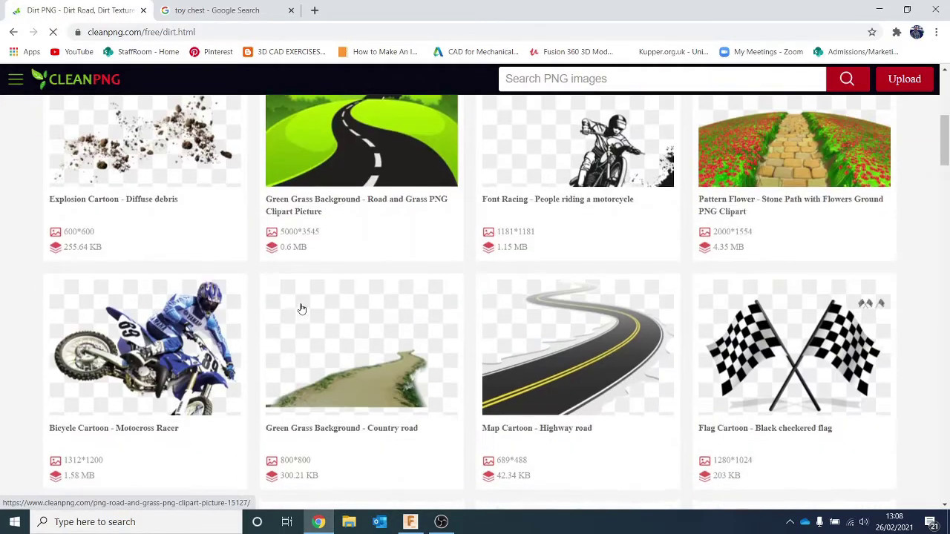
pyautogui.scroll(-1, 304, 312)
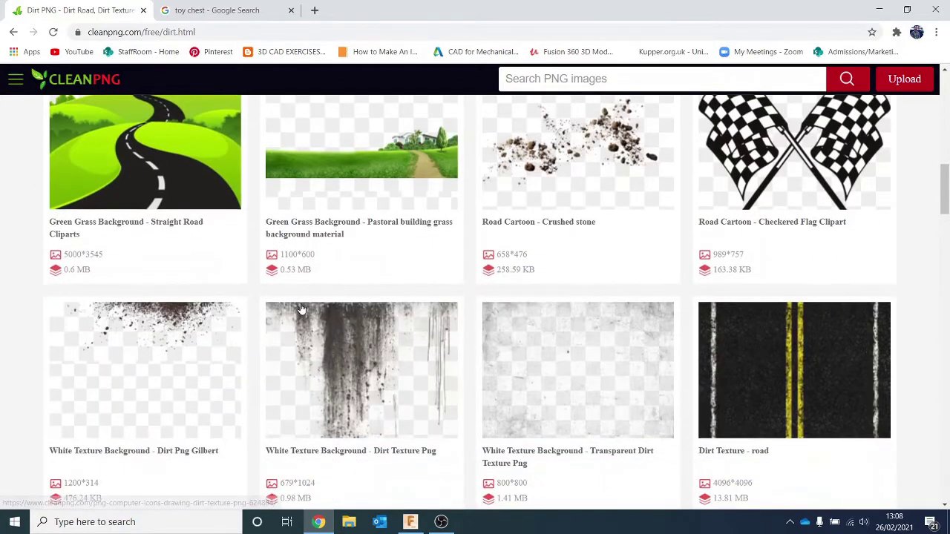
pyautogui.click(616, 373)
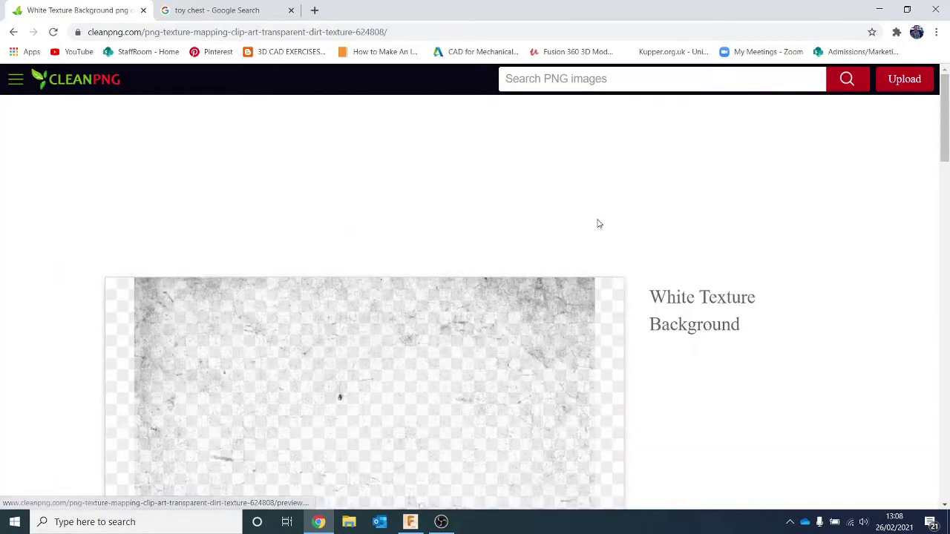
# Start the Free Download and pass the reCAPTCHA check.
pyautogui.scroll(-6, 528, 221)
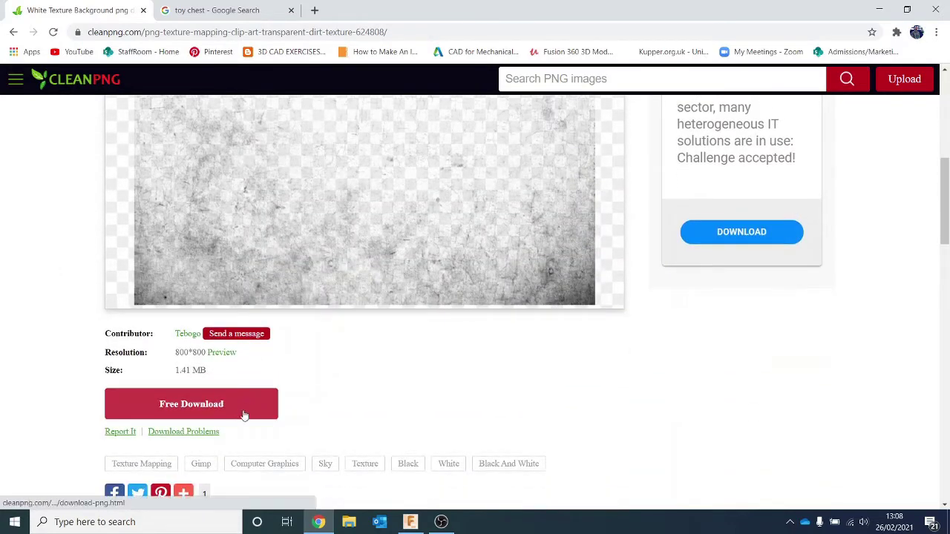
pyautogui.click(244, 414)
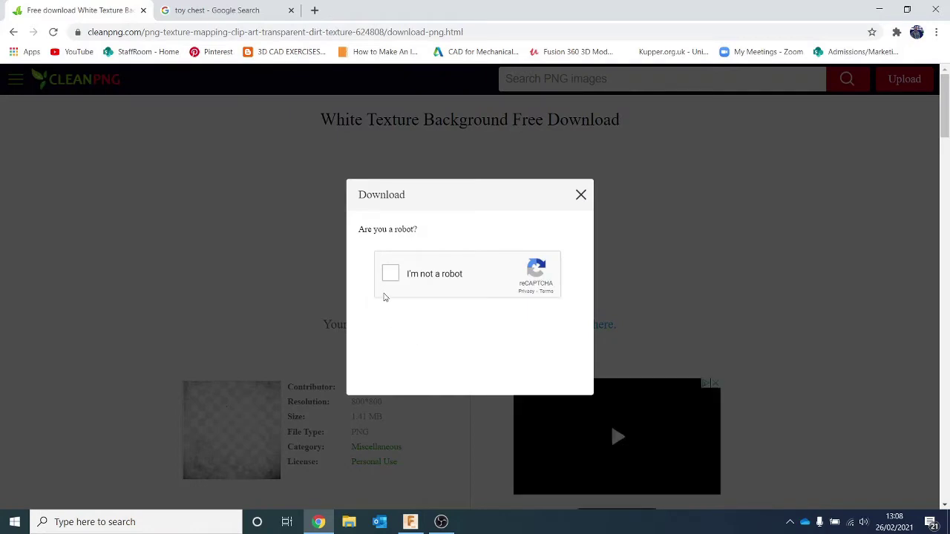
pyautogui.click(393, 275)
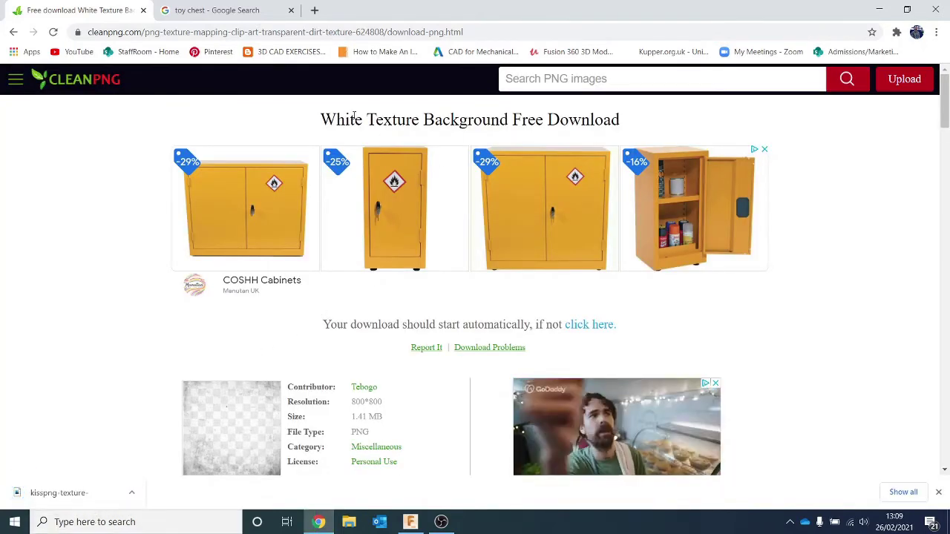
# Insert the downloaded dirt PNG as a decal on the magenta brick's front face.
pyautogui.click(411, 522)
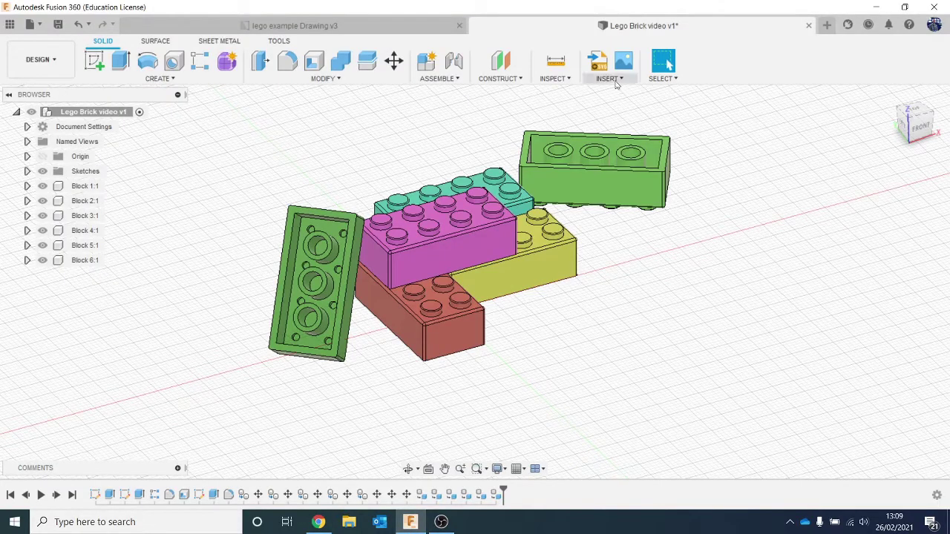
pyautogui.click(614, 79)
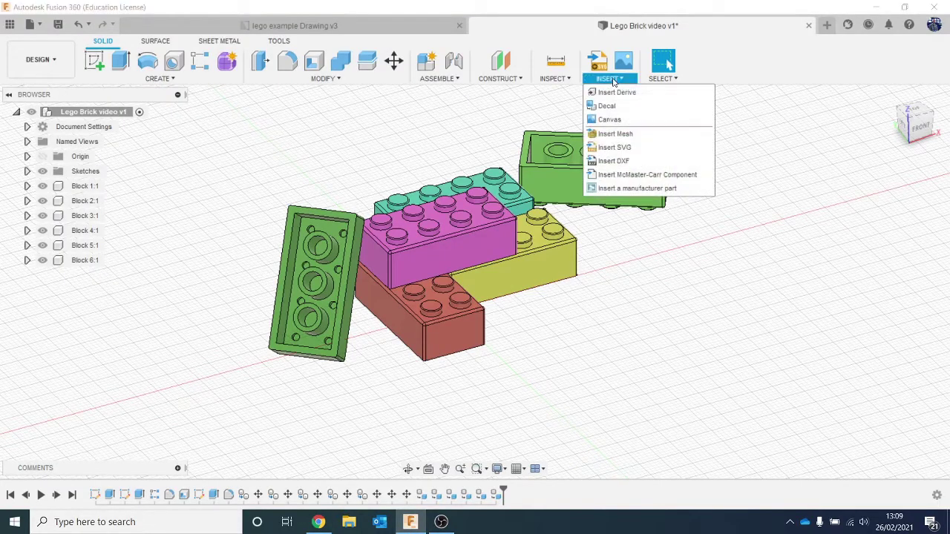
pyautogui.click(621, 119)
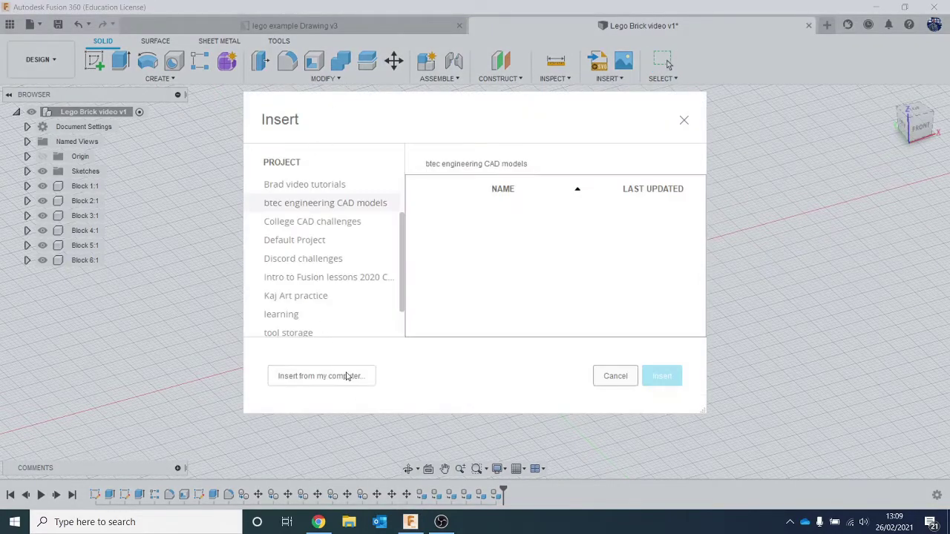
pyautogui.click(346, 376)
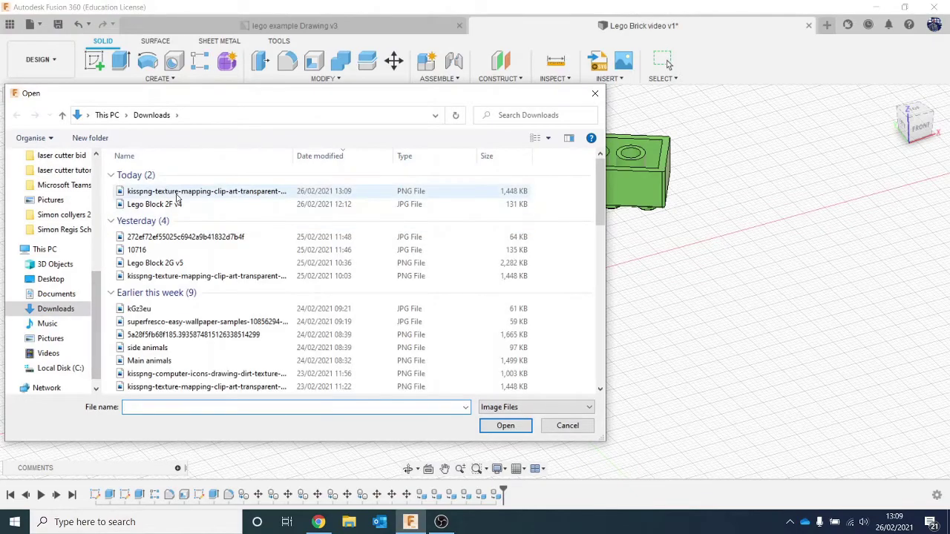
pyautogui.doubleClick(177, 194)
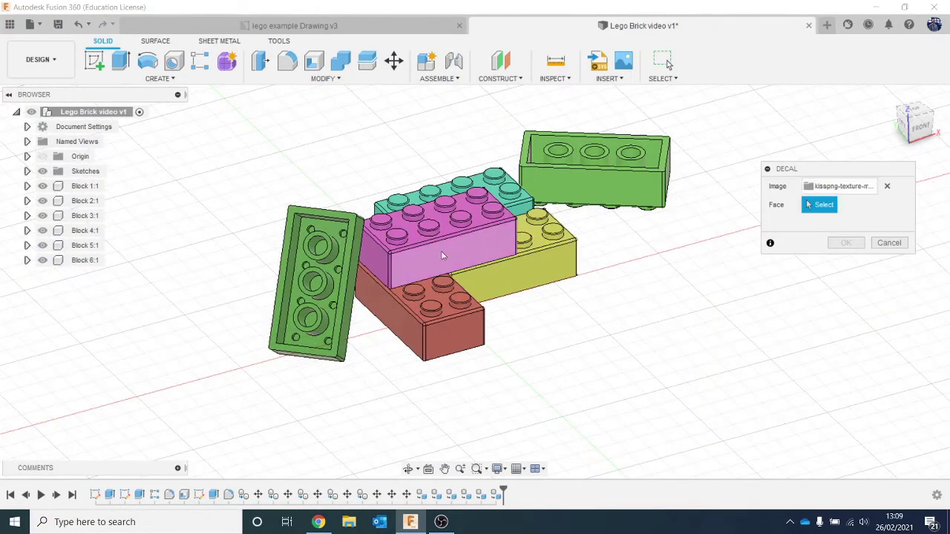
pyautogui.click(459, 267)
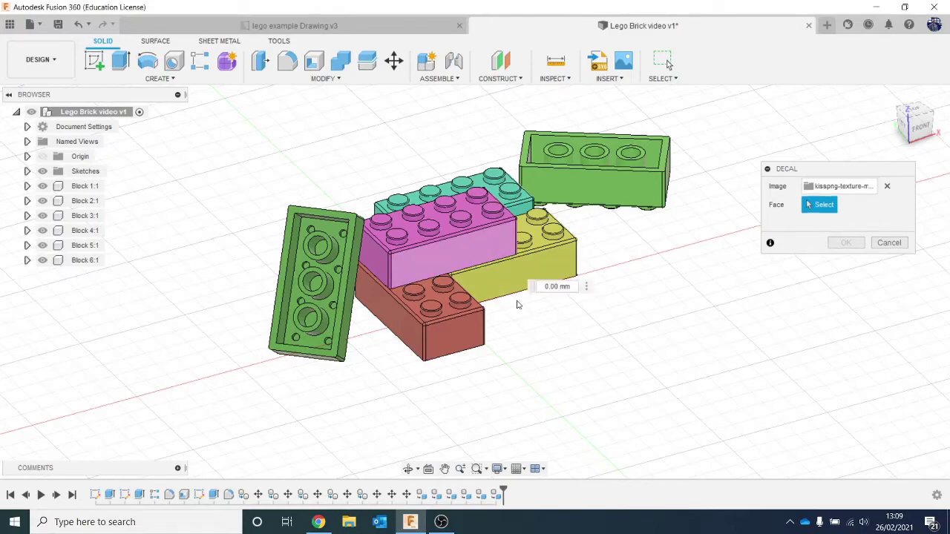
# Untick Chain Faces, reposition the decal, scale it to 4.346, and confirm.
pyautogui.scroll(8, 518, 304)
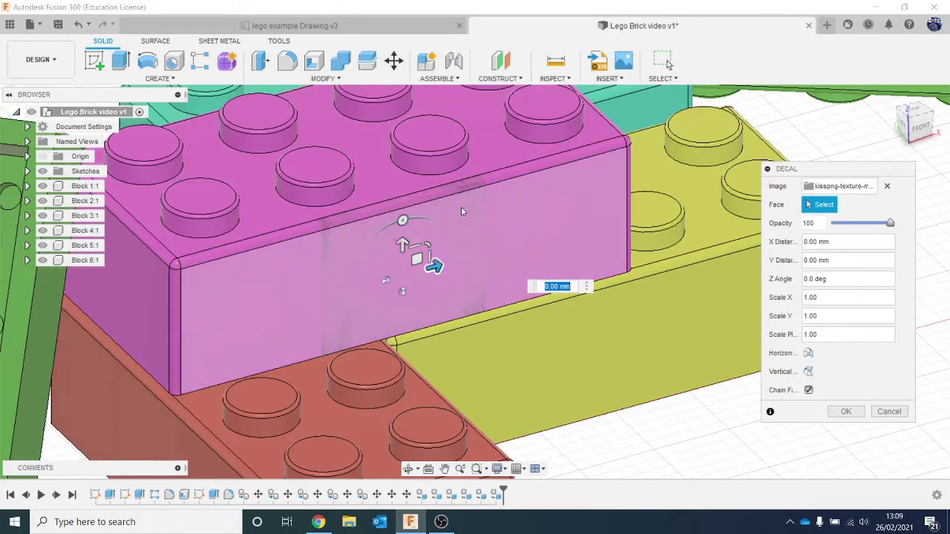
pyautogui.moveTo(403, 245); pyautogui.dragTo(343, 215)
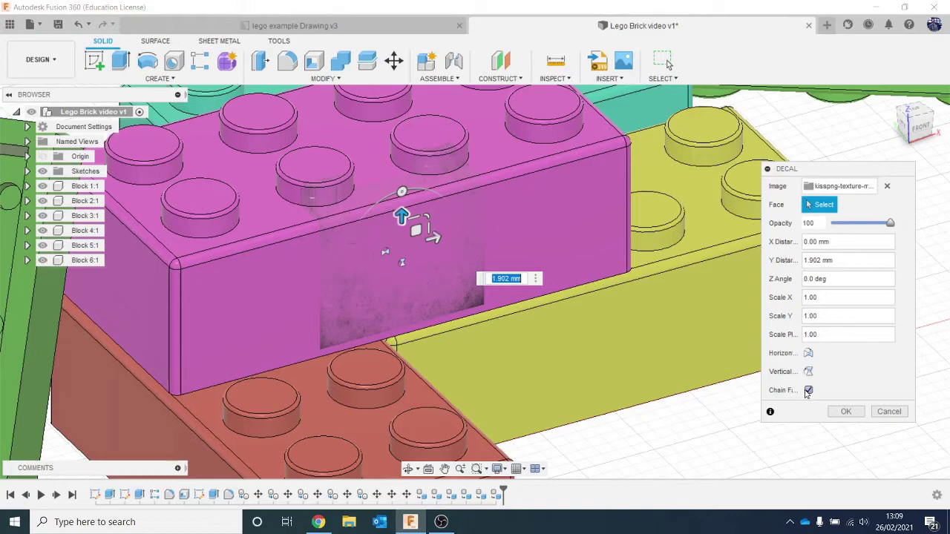
pyautogui.click(808, 390)
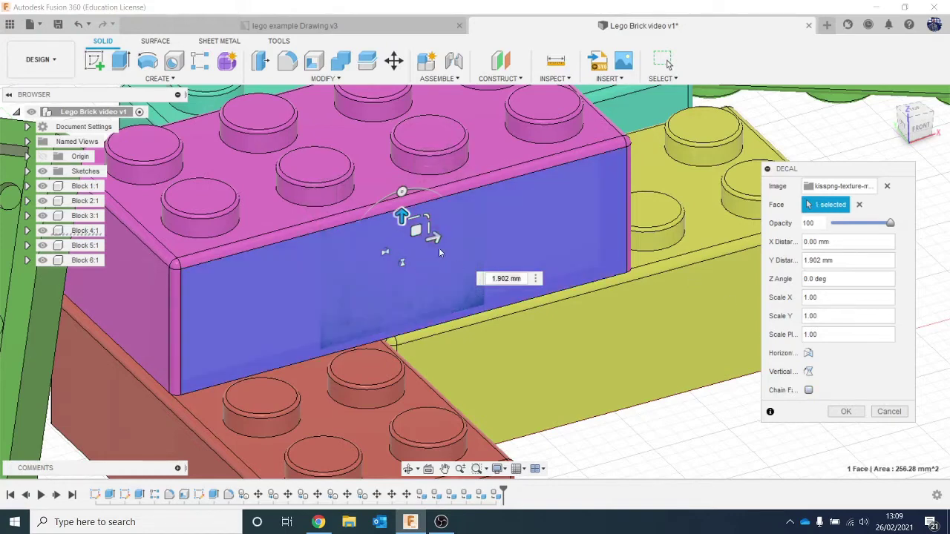
pyautogui.moveTo(434, 236); pyautogui.dragTo(297, 265)
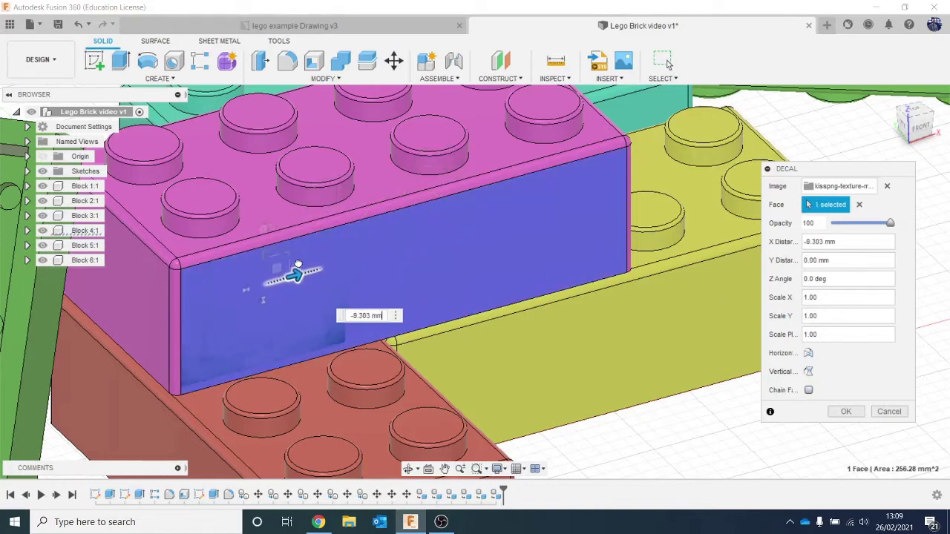
pyautogui.click(288, 251)
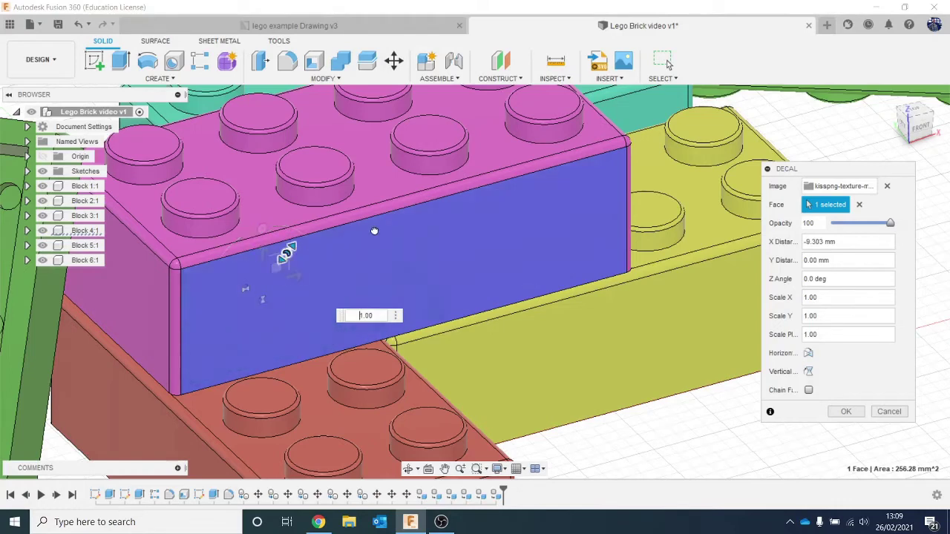
pyautogui.moveTo(556, 181); pyautogui.dragTo(565, 183)
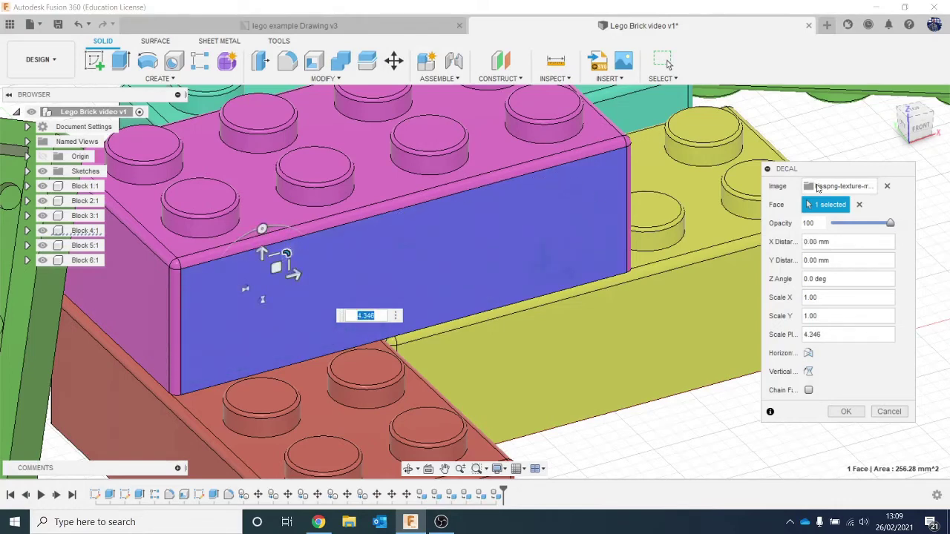
pyautogui.click(847, 411)
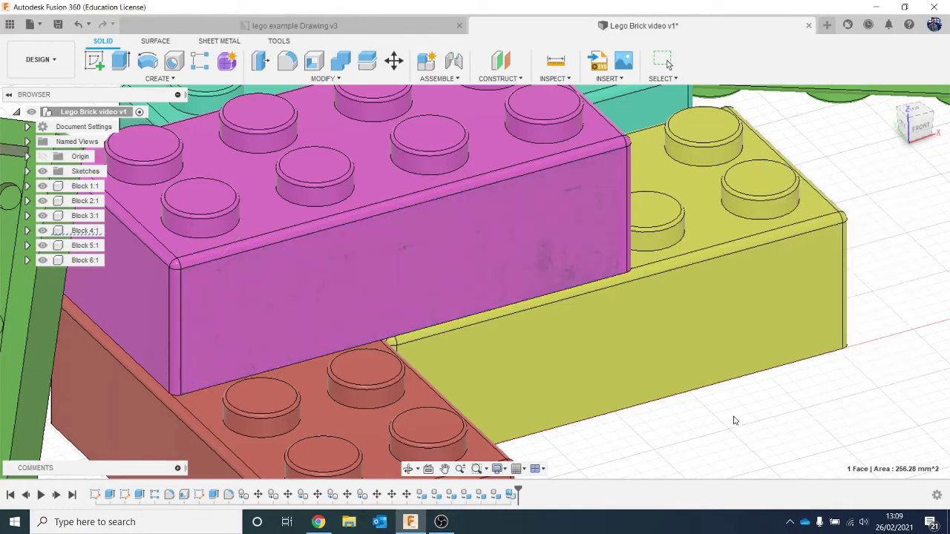
# Start a second decal using the dirt texture PNG from the computer.
pyautogui.click(470, 277)
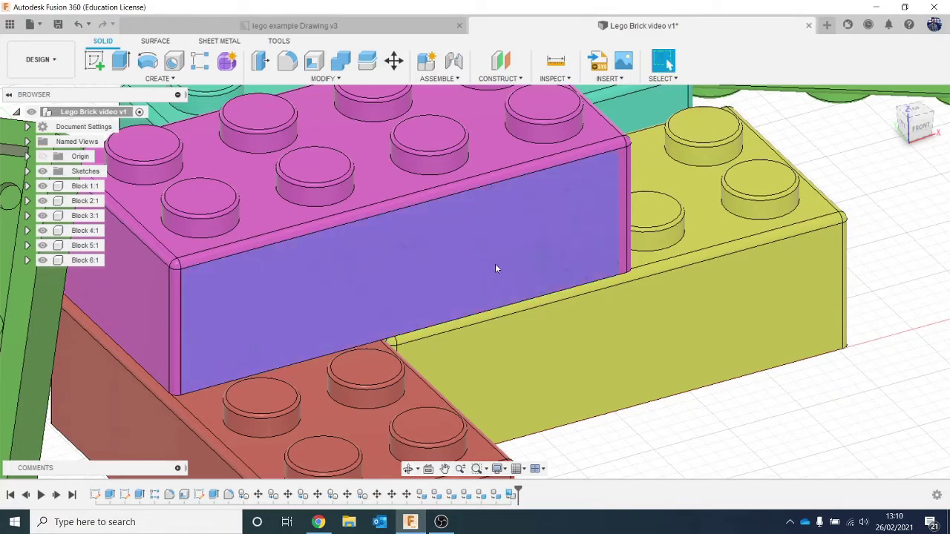
pyautogui.scroll(-2, 495, 263)
pyautogui.scroll(-3, 443, 251)
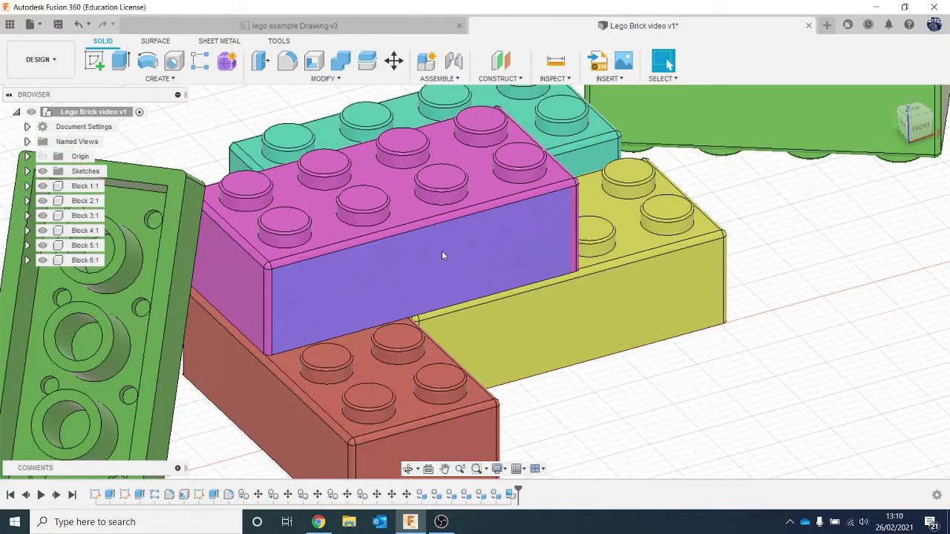
pyautogui.scroll(-2, 442, 256)
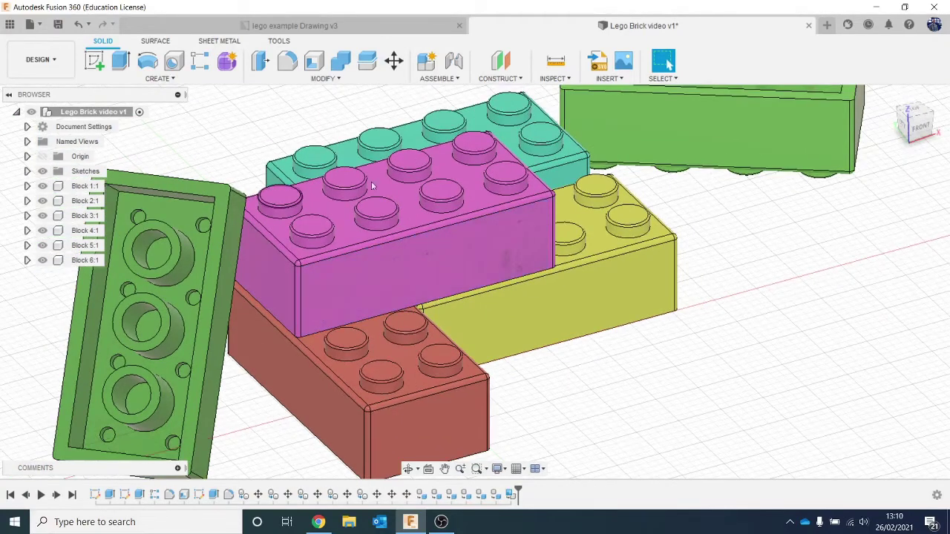
pyautogui.click(607, 79)
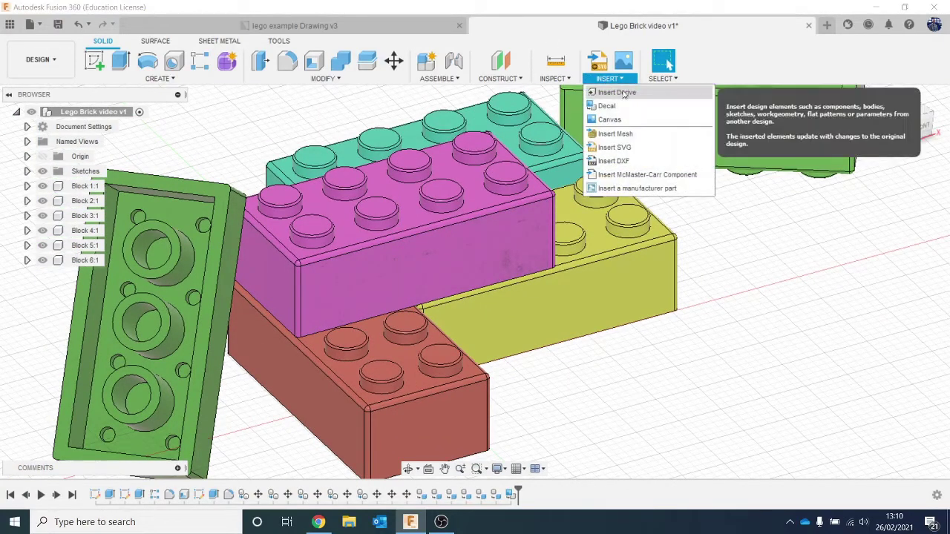
pyautogui.click(628, 109)
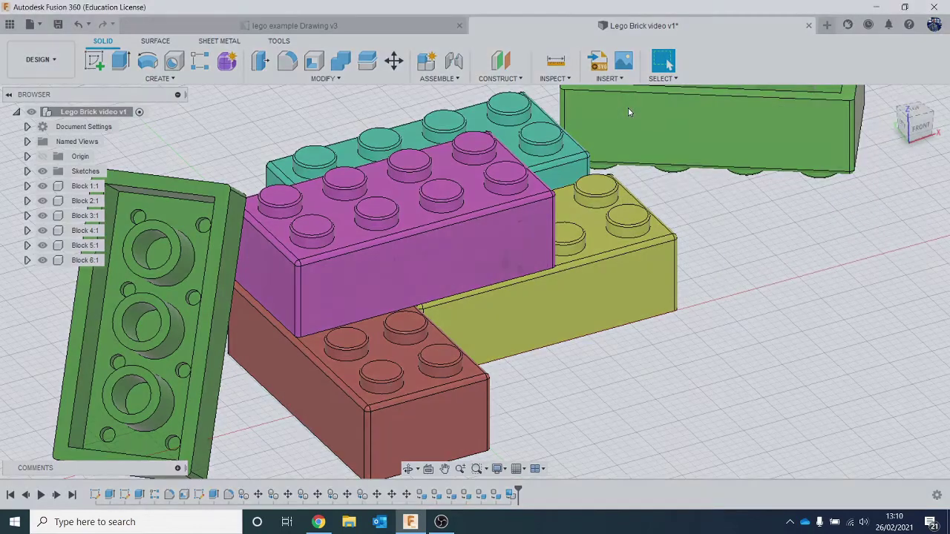
pyautogui.click(352, 371)
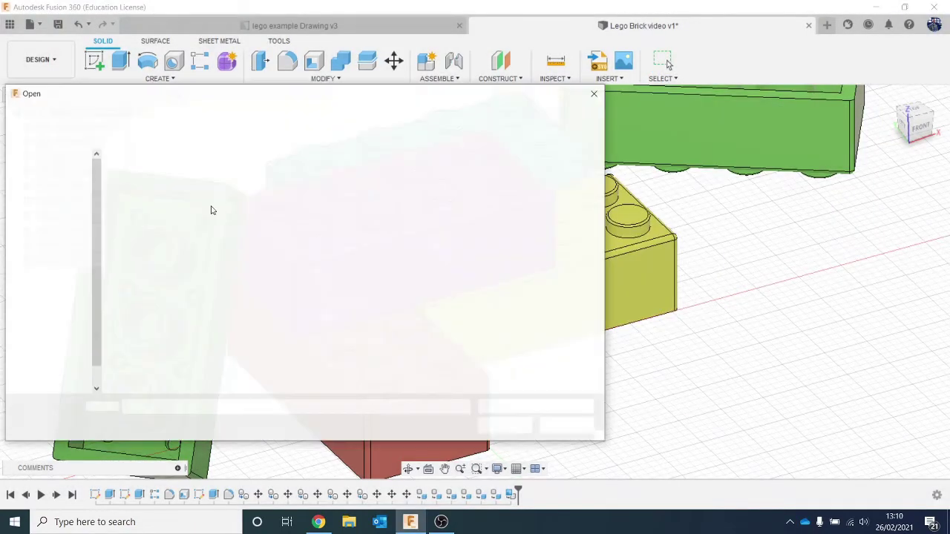
pyautogui.doubleClick(205, 192)
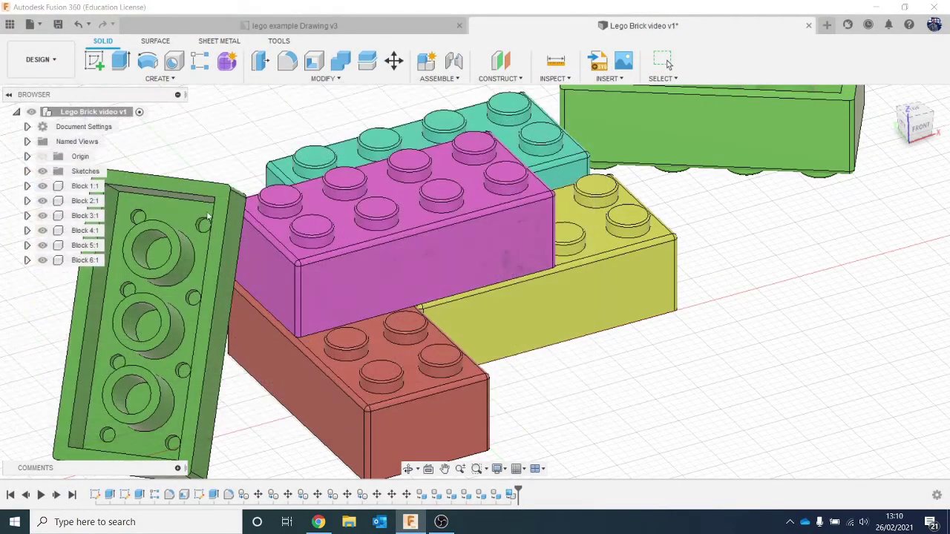
# Place it on the yellow brick's front face only, scaled to 2.811, and confirm.
pyautogui.click(559, 298)
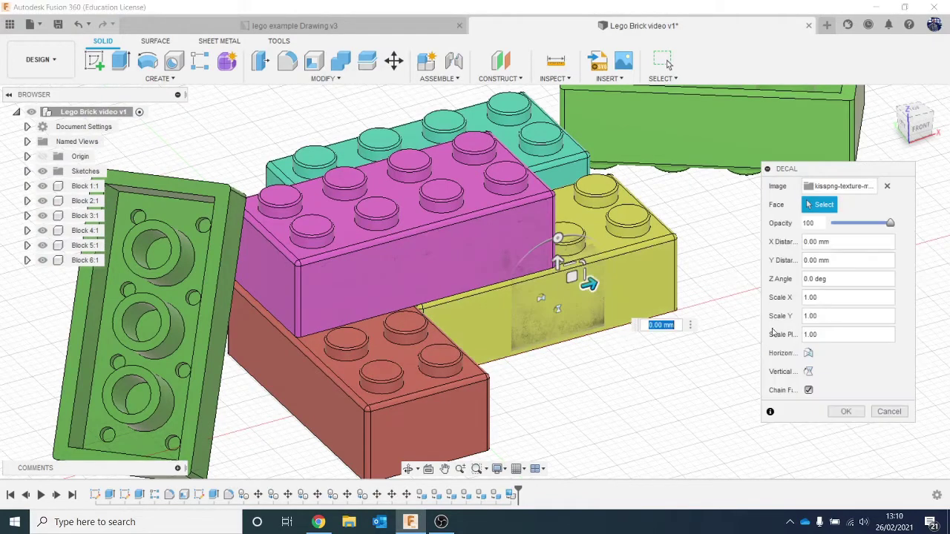
pyautogui.click(809, 391)
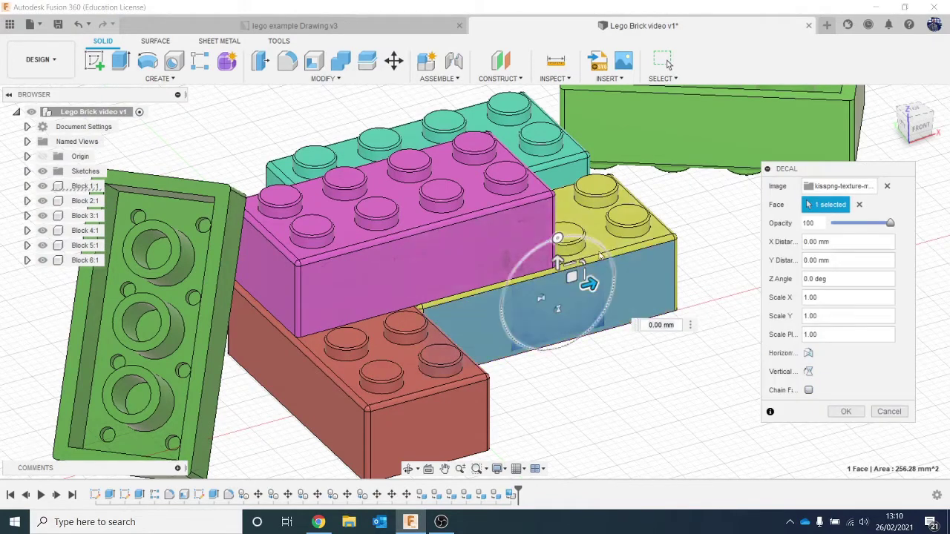
pyautogui.moveTo(654, 219); pyautogui.dragTo(665, 216)
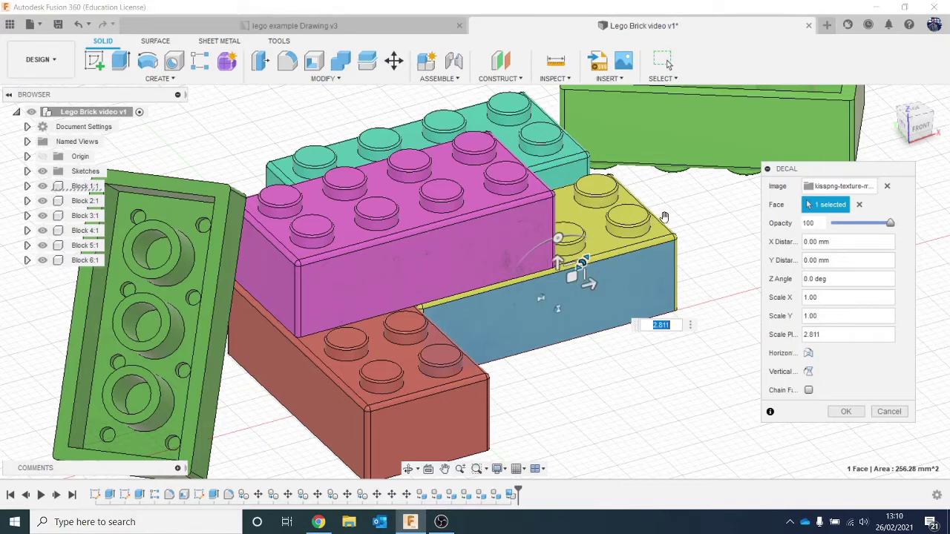
pyautogui.click(846, 412)
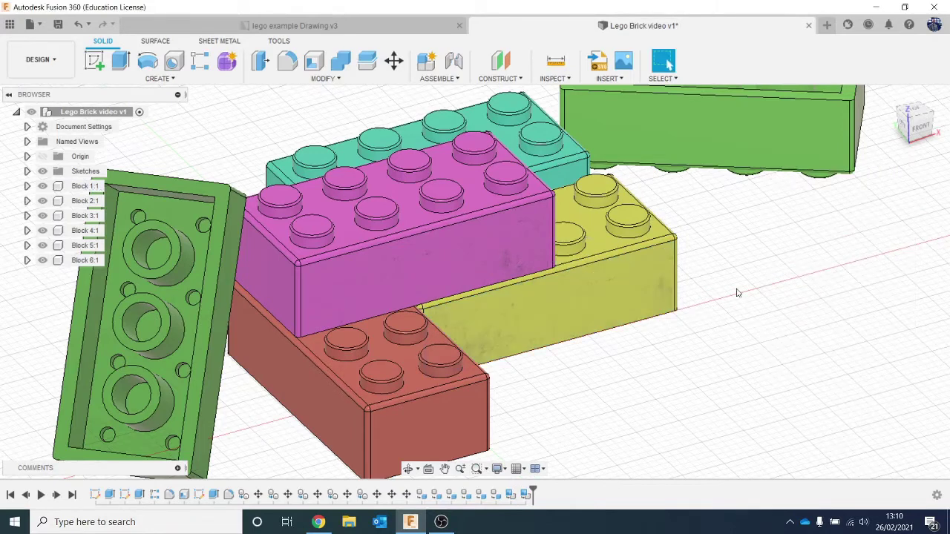
# Insert the dirt PNG decal on the red brick's front face alone, scaled to 2.587.
pyautogui.click(611, 78)
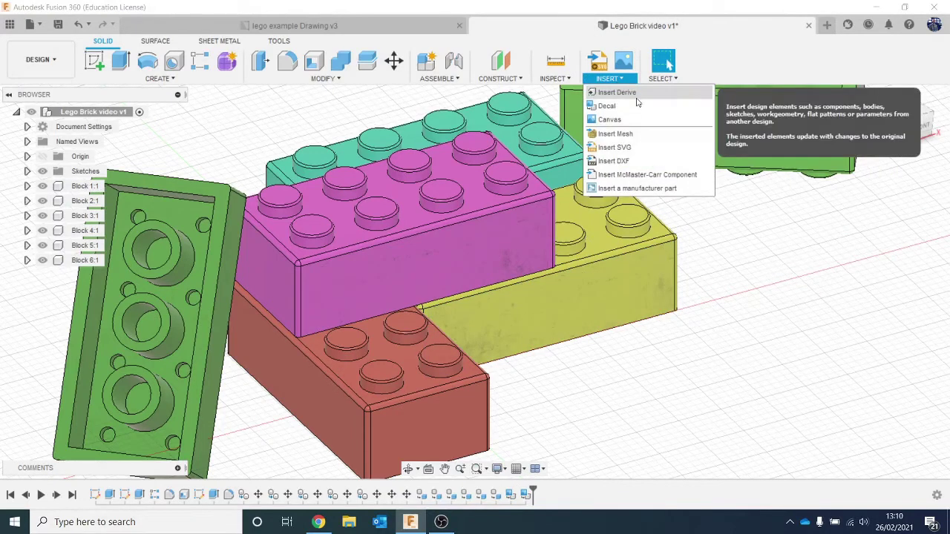
pyautogui.click(611, 122)
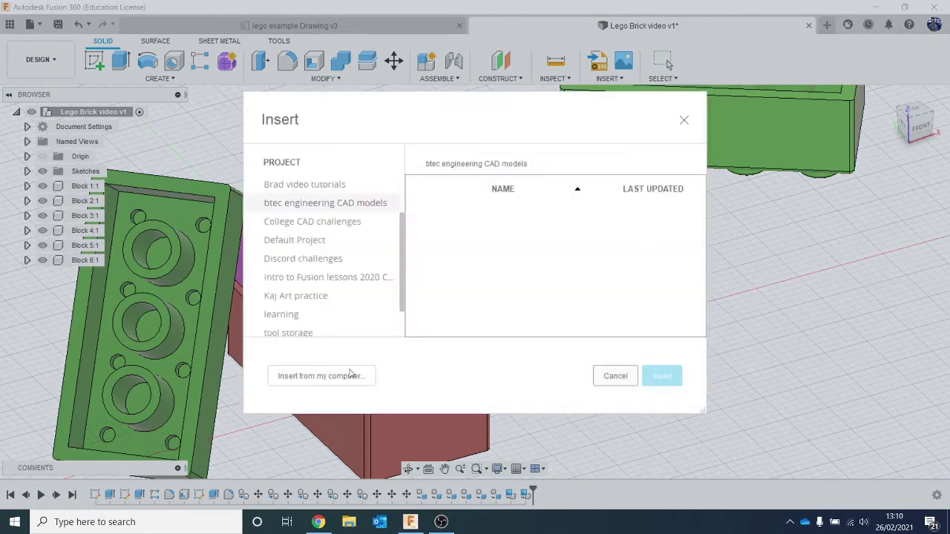
pyautogui.click(351, 373)
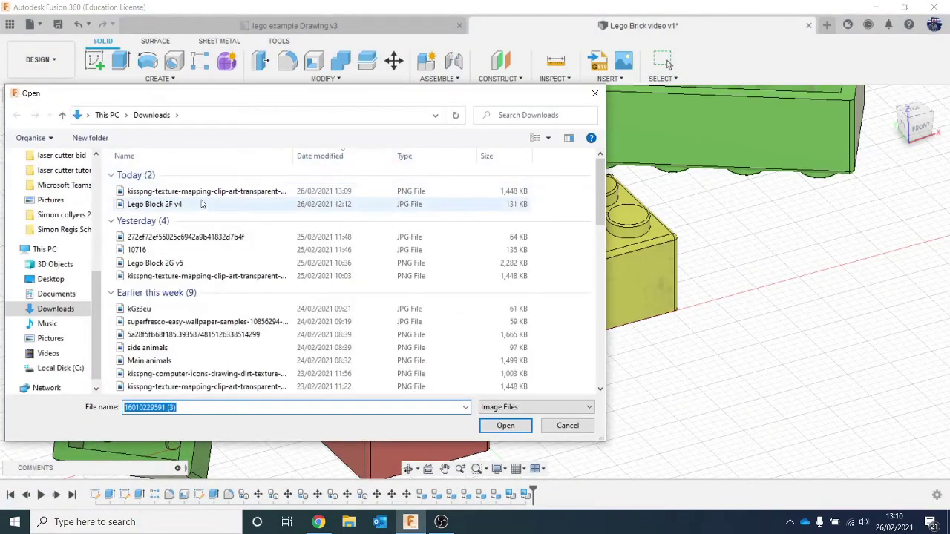
pyautogui.doubleClick(208, 204)
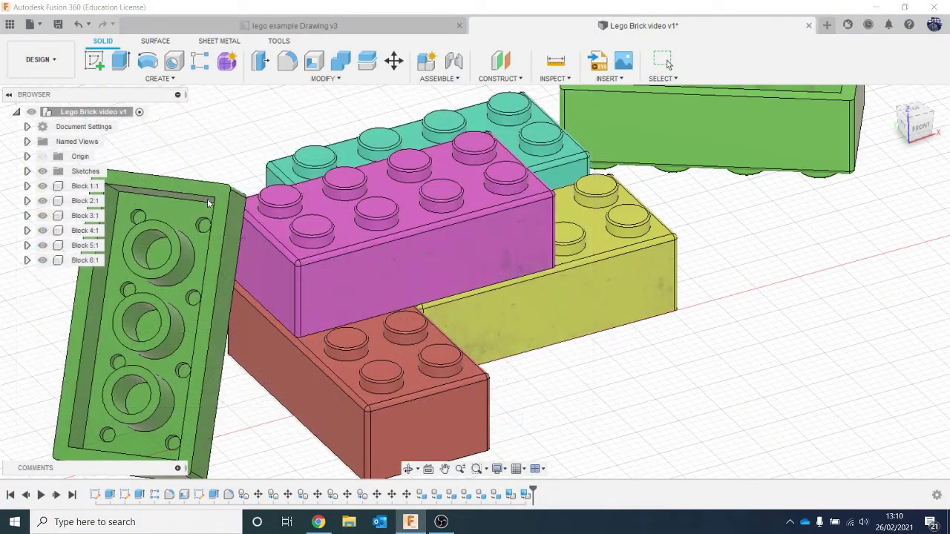
pyautogui.click(436, 430)
pyautogui.click(809, 390)
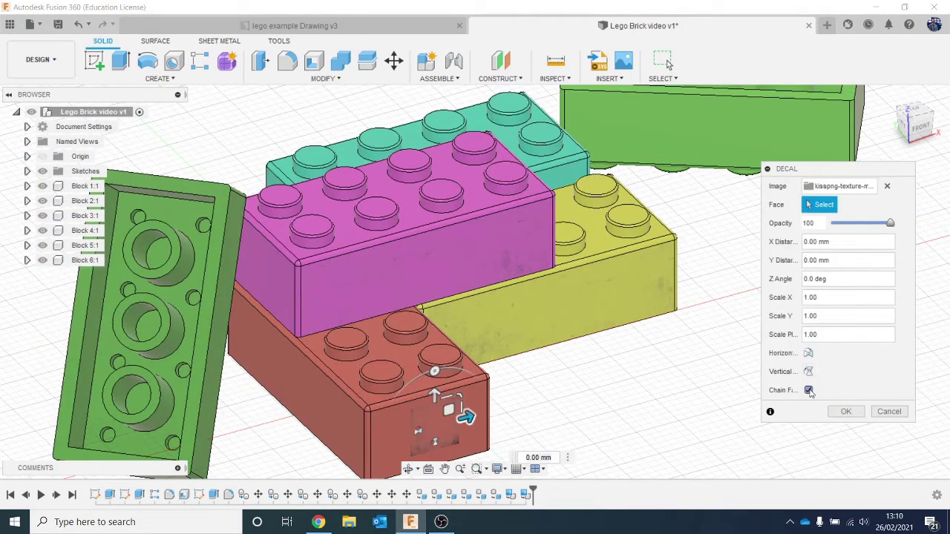
pyautogui.click(457, 426)
pyautogui.moveTo(461, 397); pyautogui.dragTo(537, 356)
# Confirm the red front decal and load the dirt PNG for a new decal.
pyautogui.click(846, 411)
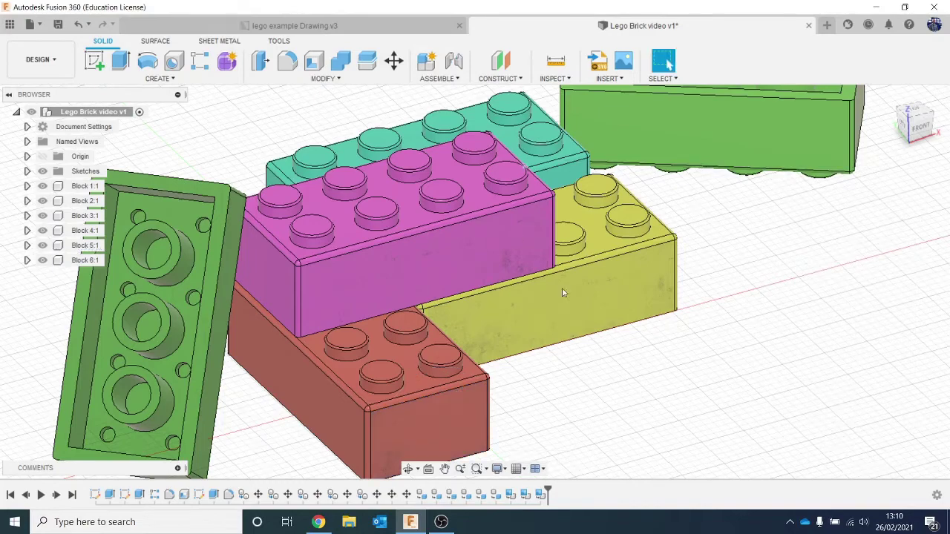
pyautogui.click(607, 78)
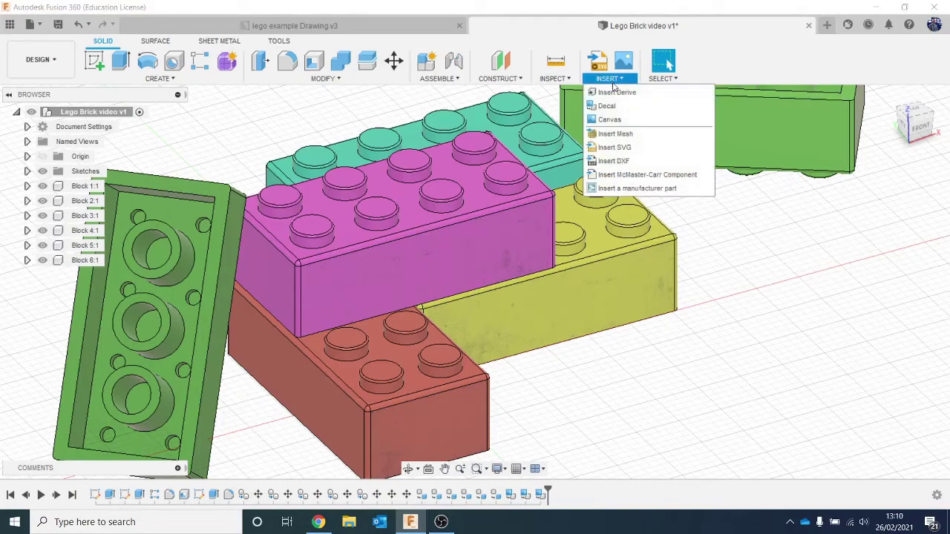
pyautogui.click(631, 109)
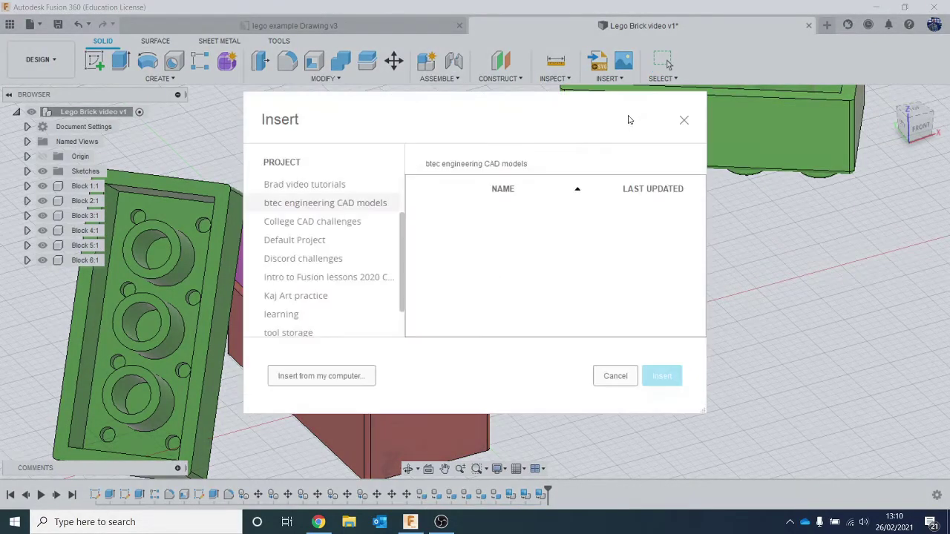
pyautogui.click(352, 375)
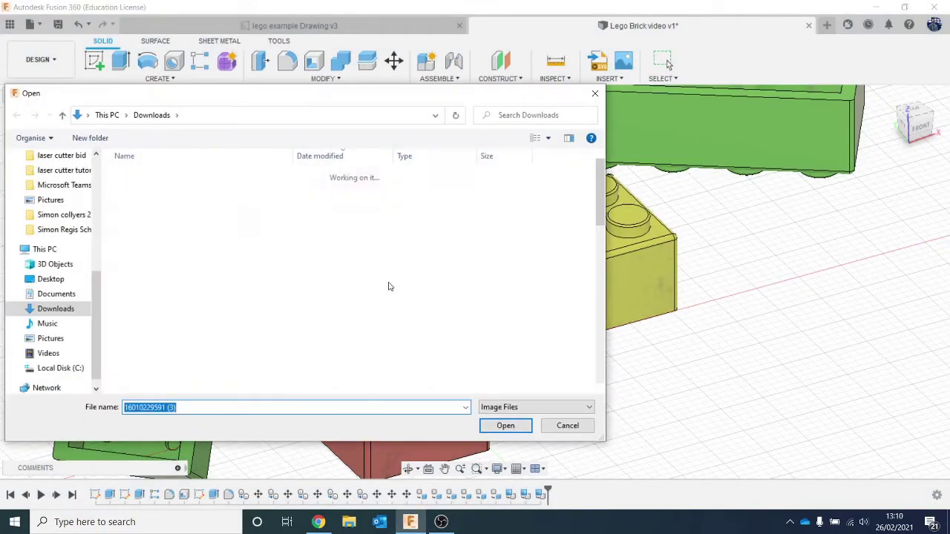
pyautogui.doubleClick(223, 191)
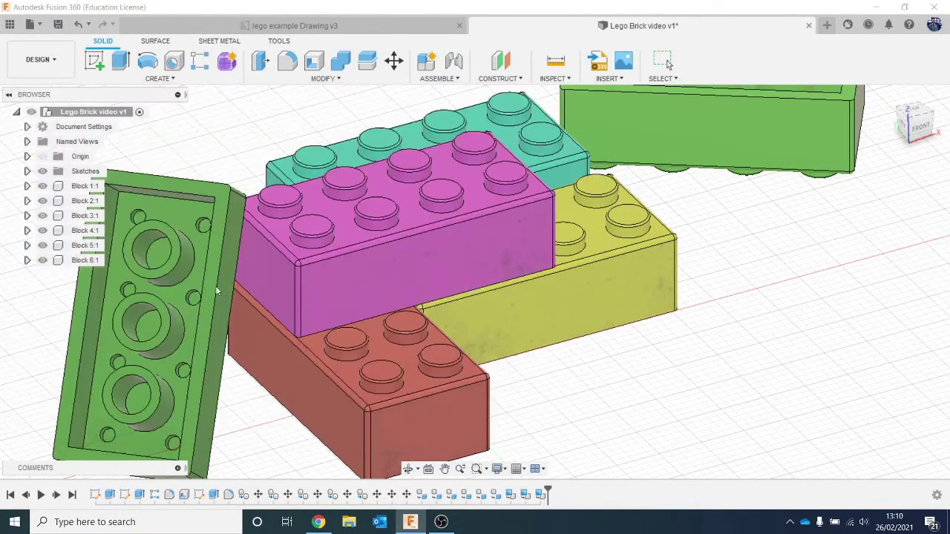
# Place it on the red brick's end face only, scaled to 4.355, and confirm.
pyautogui.click(327, 405)
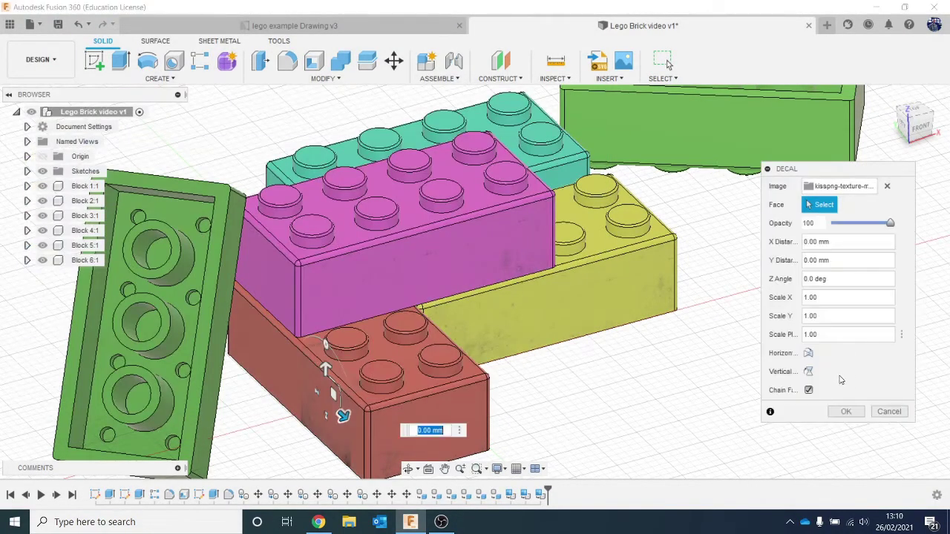
pyautogui.click(809, 391)
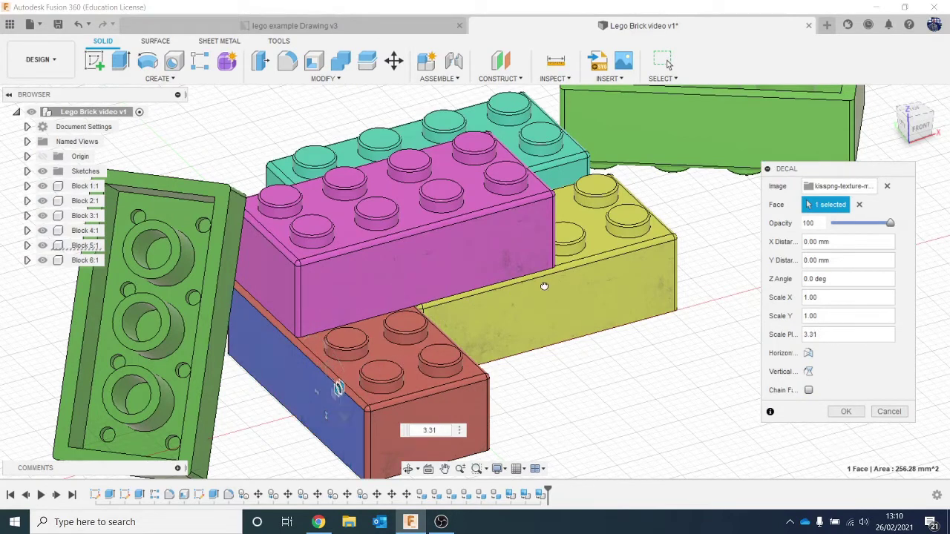
pyautogui.moveTo(544, 286); pyautogui.dragTo(844, 465)
pyautogui.click(845, 411)
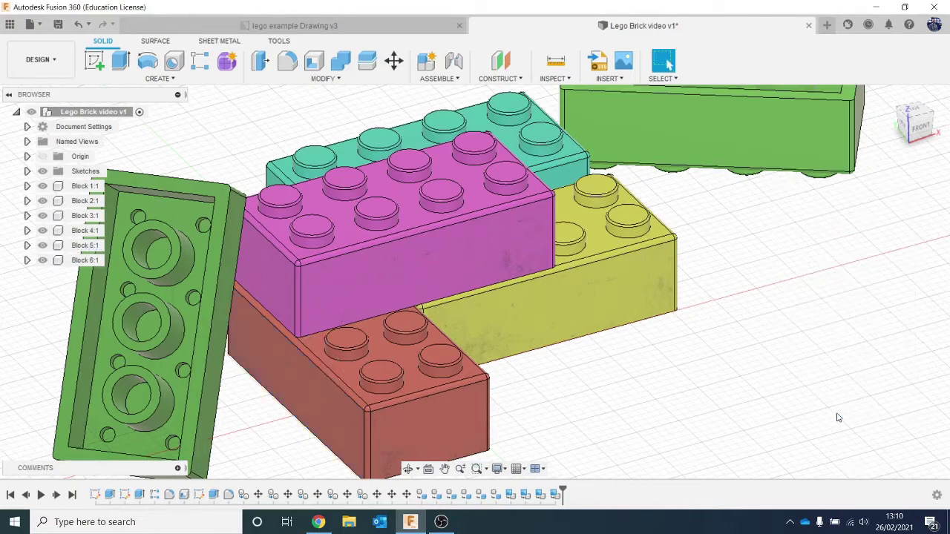
# Apply the dirt-texture PNG decal to only the red brick's top face at scale 1.957.
pyautogui.click(608, 75)
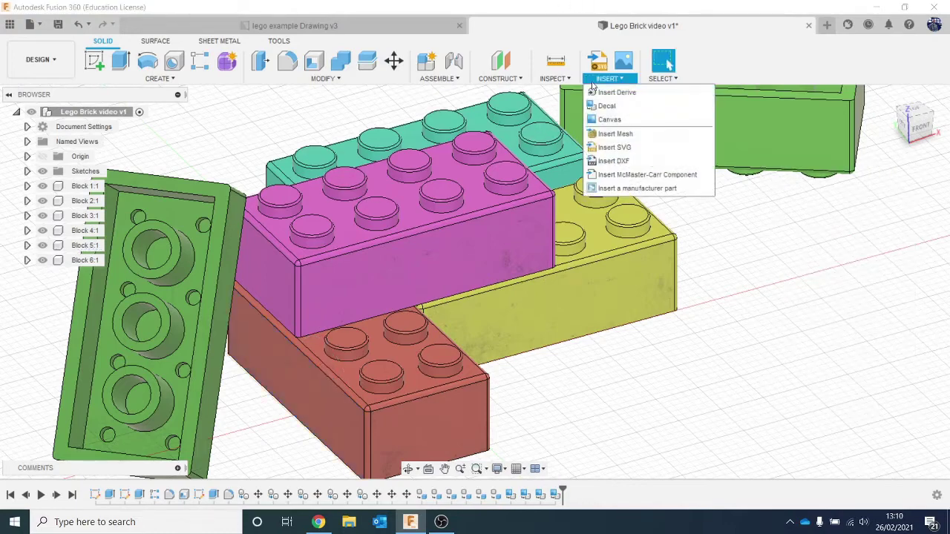
pyautogui.click(637, 108)
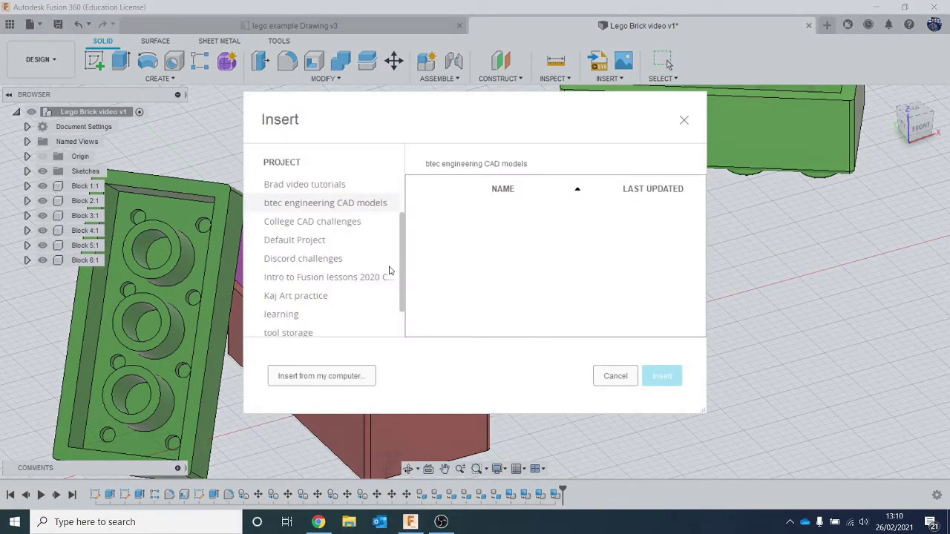
pyautogui.click(353, 375)
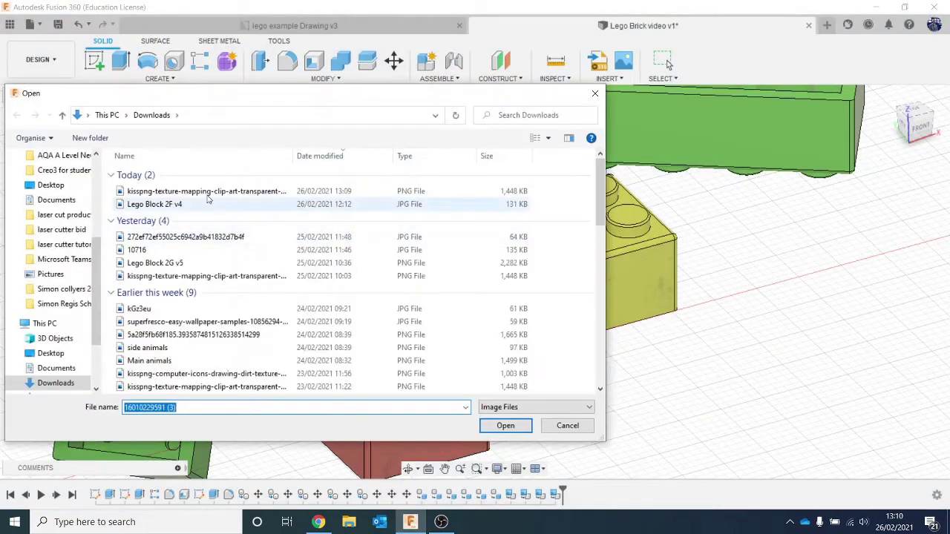
pyautogui.doubleClick(208, 192)
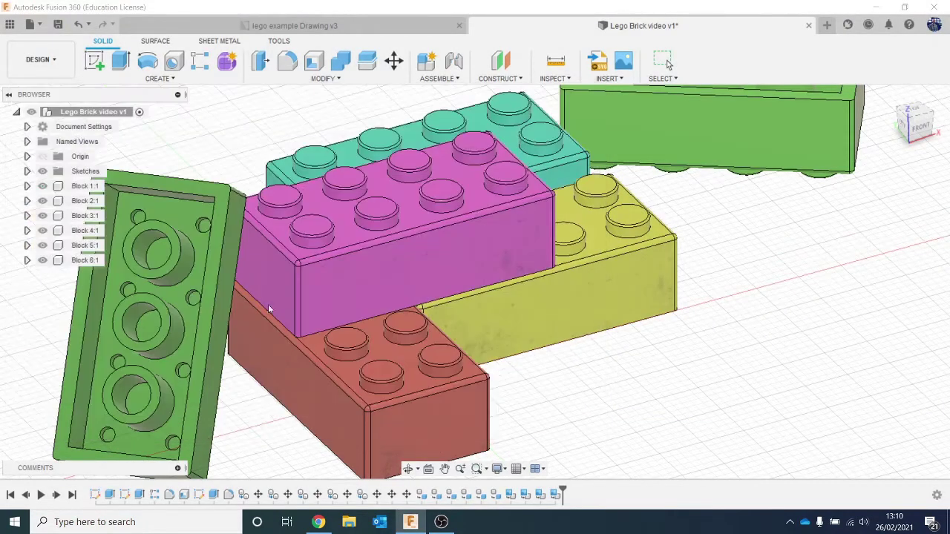
pyautogui.click(384, 351)
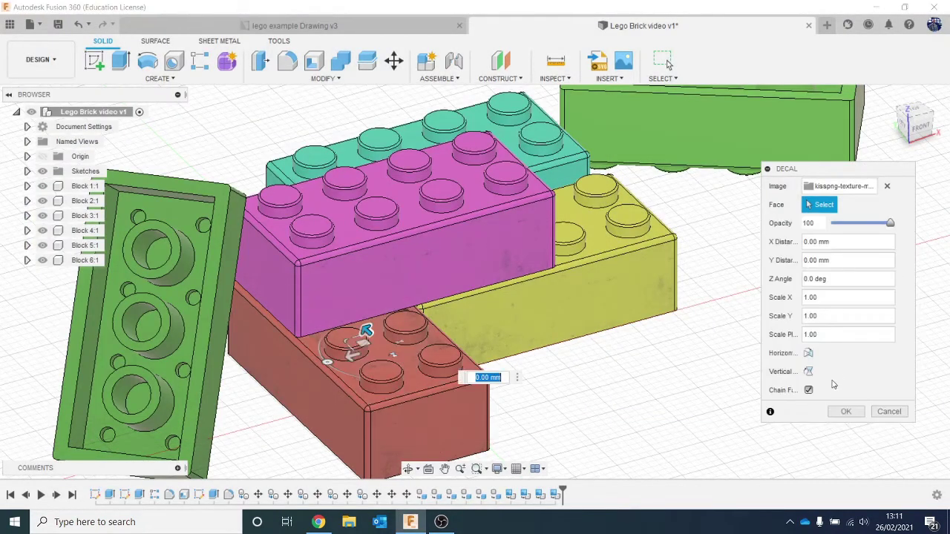
pyautogui.click(808, 389)
pyautogui.click(363, 349)
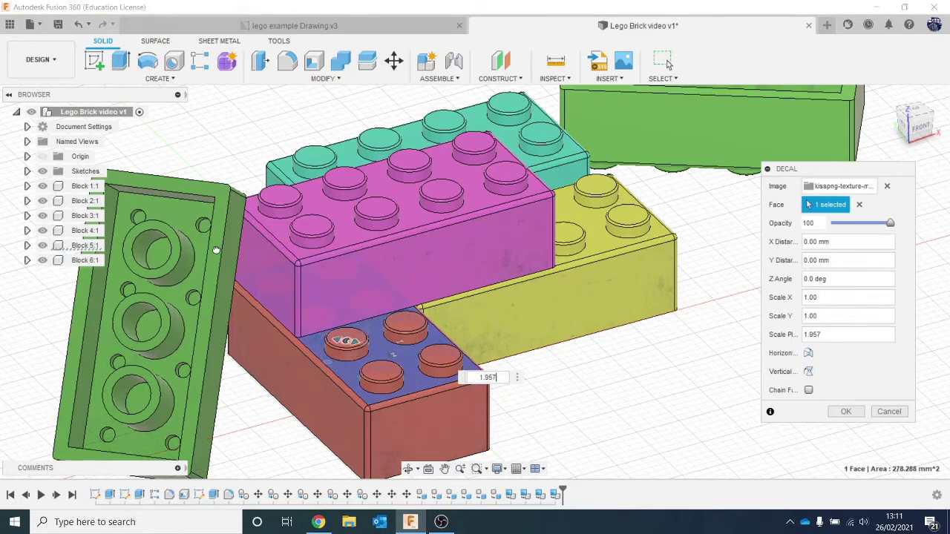
pyautogui.click(835, 413)
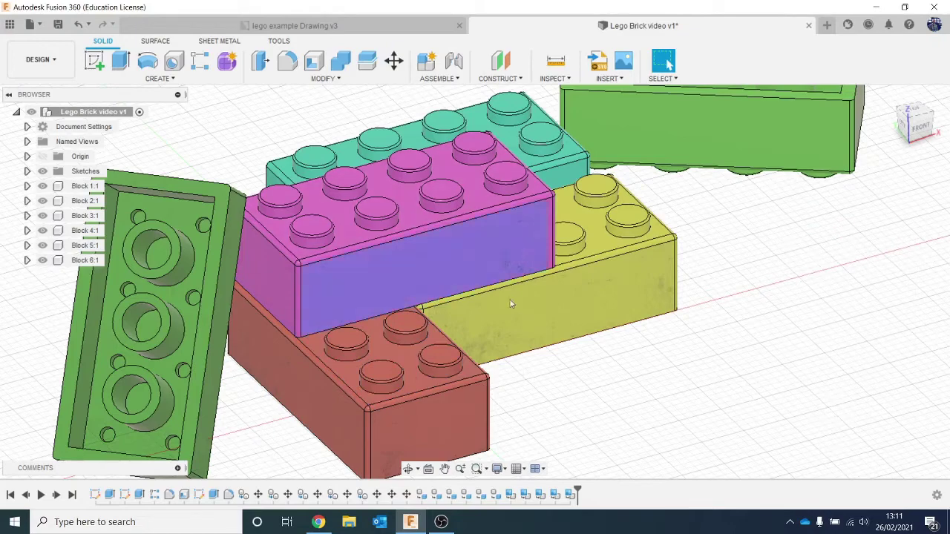
pyautogui.click(594, 83)
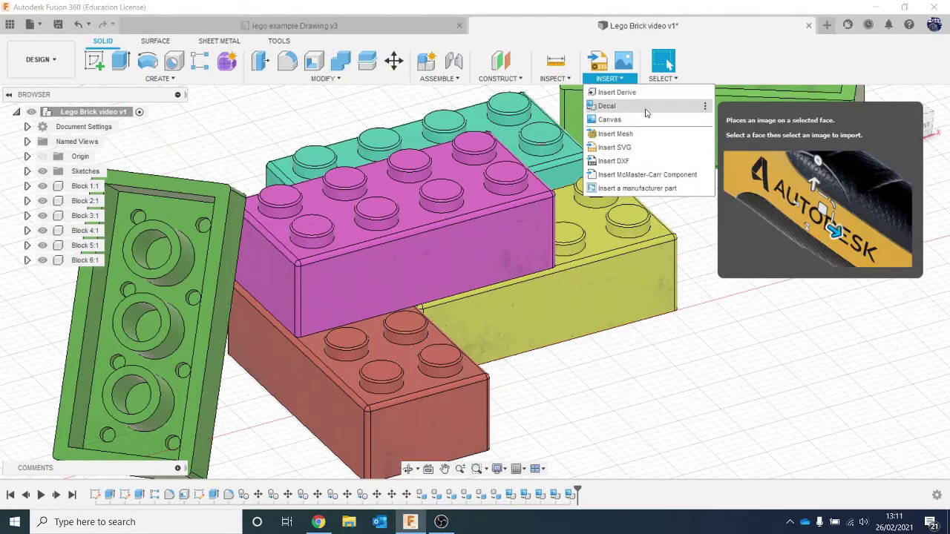
# Place the dirt-texture decal on only the magenta brick's top face, enlarged to roughly three times.
pyautogui.click(607, 106)
pyautogui.click(356, 382)
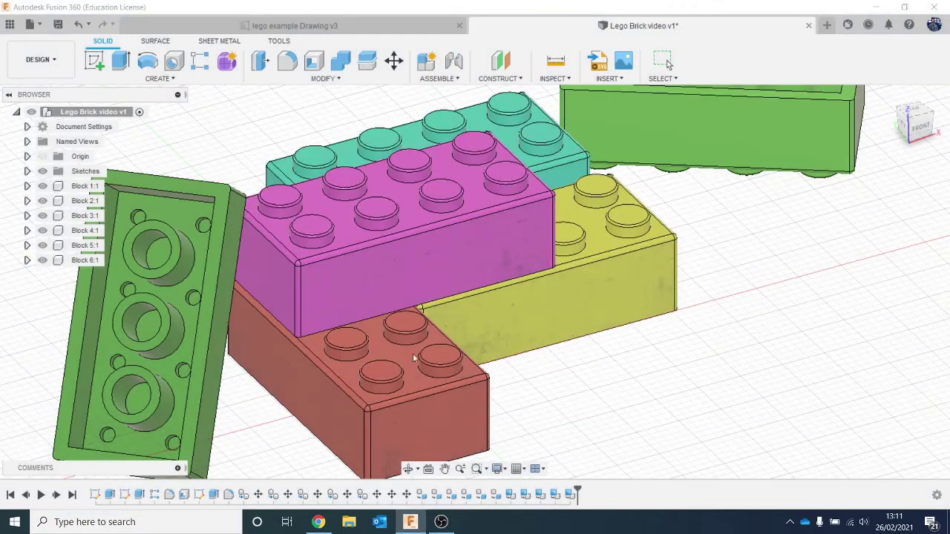
pyautogui.doubleClick(261, 195)
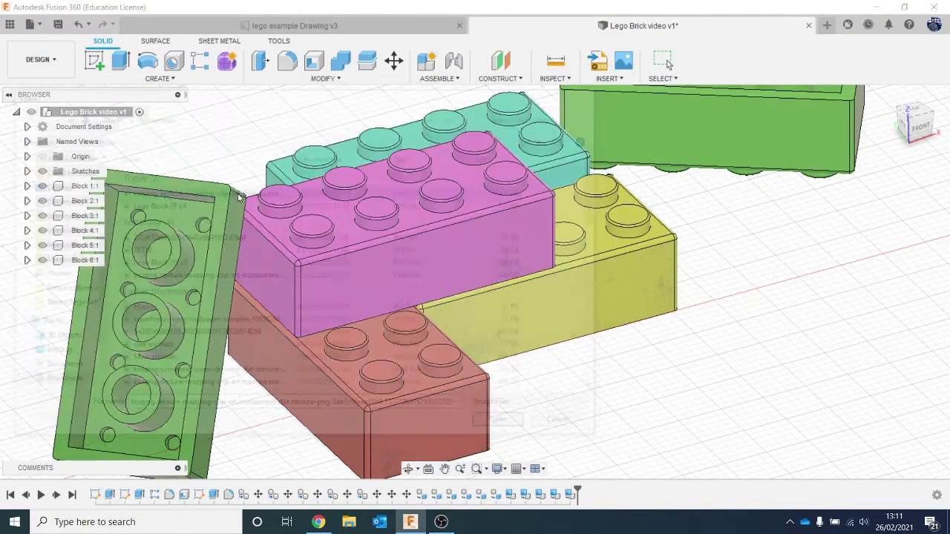
pyautogui.click(406, 198)
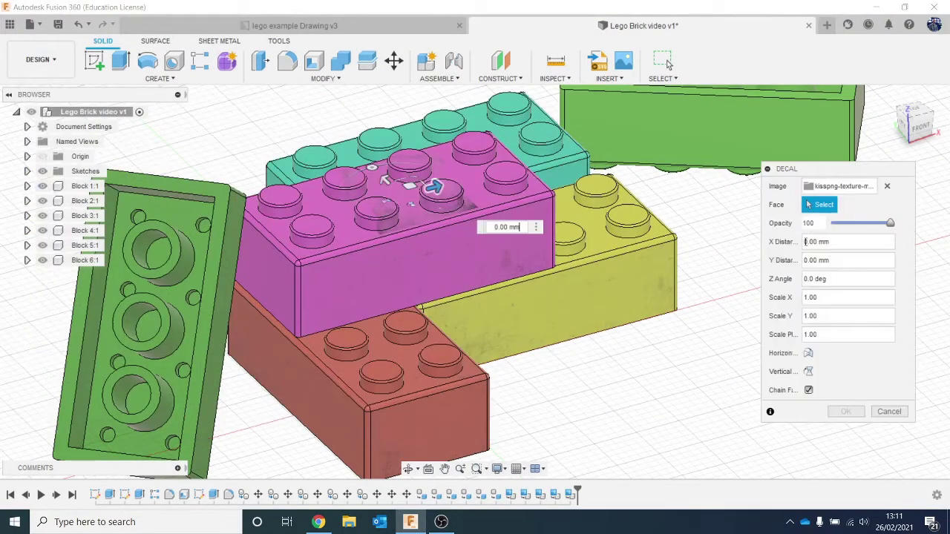
pyautogui.click(809, 390)
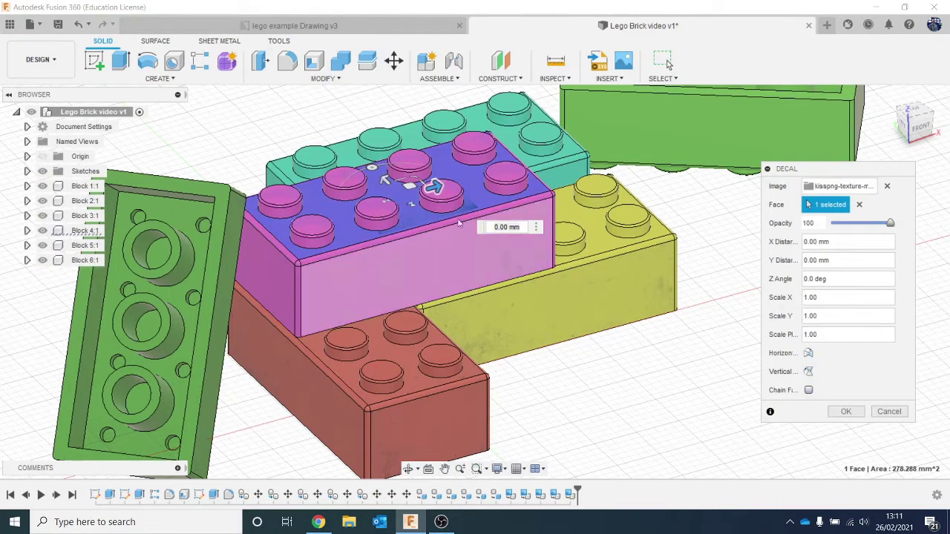
pyautogui.moveTo(414, 180); pyautogui.dragTo(426, 154)
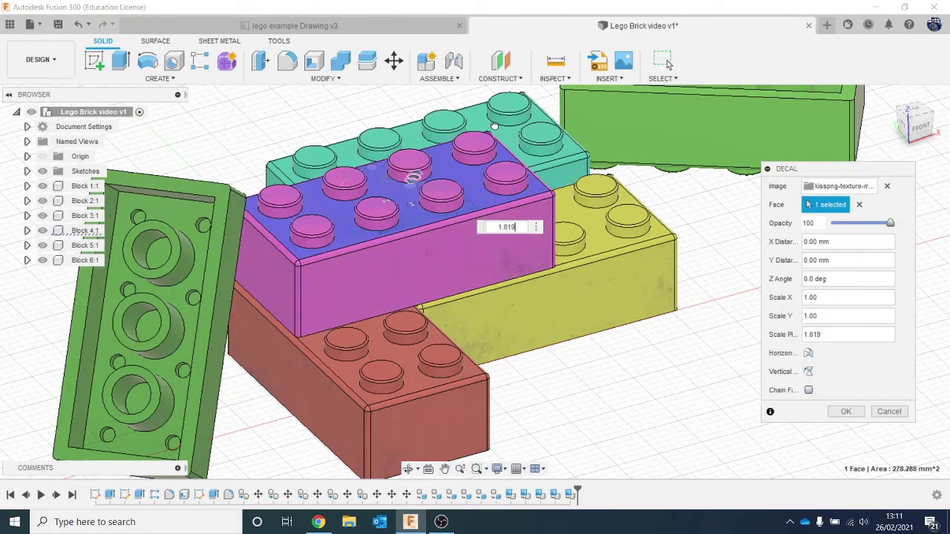
pyautogui.moveTo(494, 126); pyautogui.dragTo(551, 188)
pyautogui.click(844, 412)
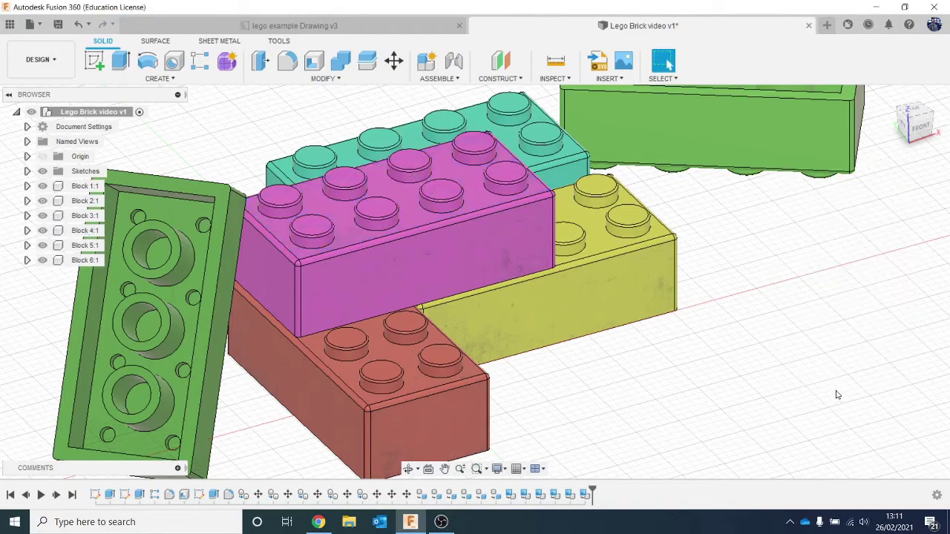
# Cover the upper-right green brick's long side face with the dirt-texture decal at scale 3.222.
pyautogui.click(608, 78)
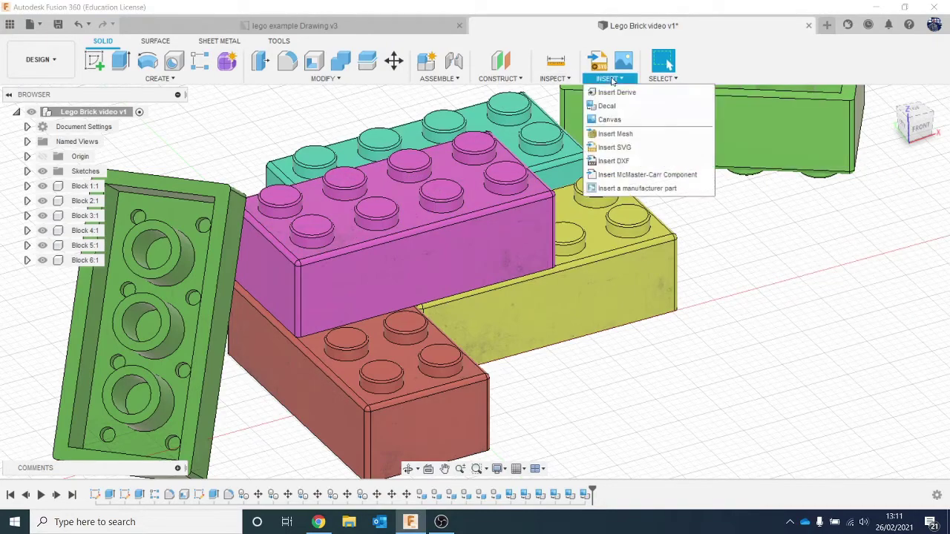
pyautogui.click(651, 108)
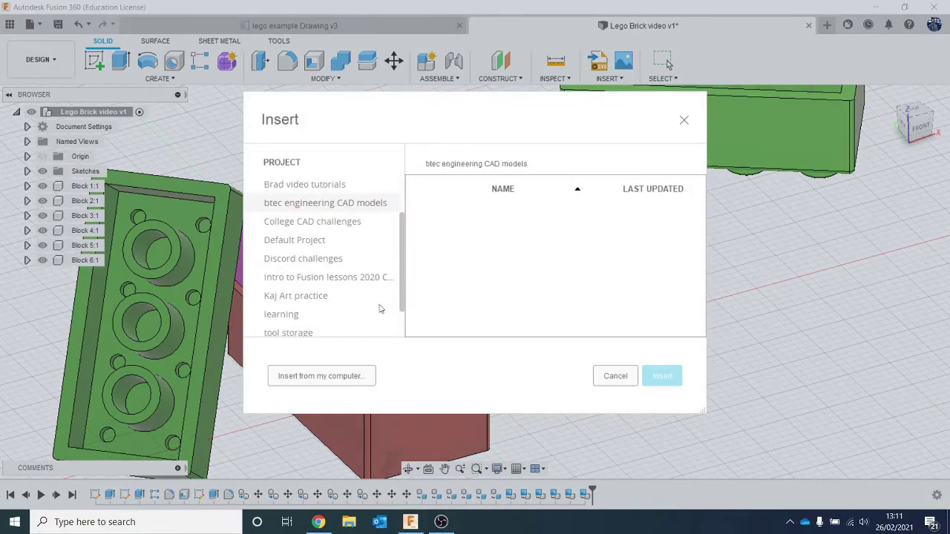
pyautogui.click(349, 375)
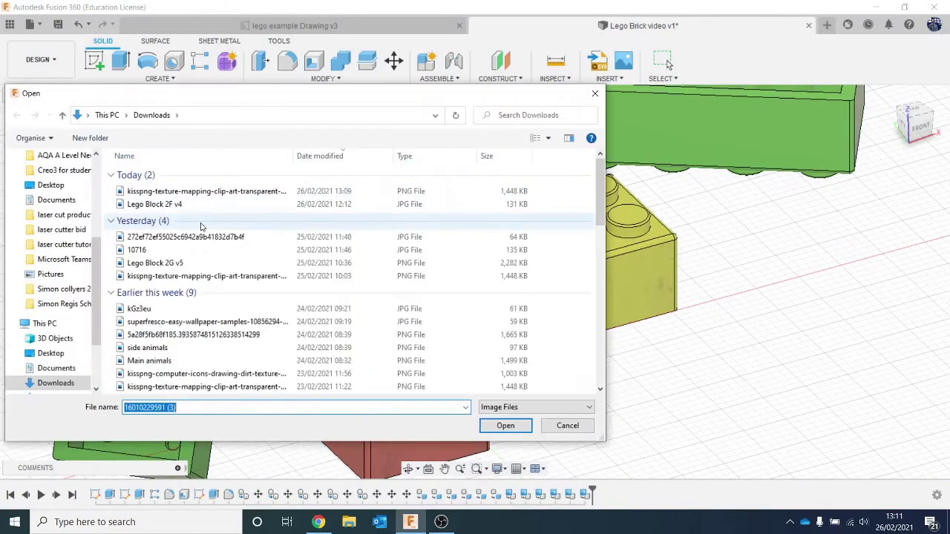
pyautogui.doubleClick(206, 190)
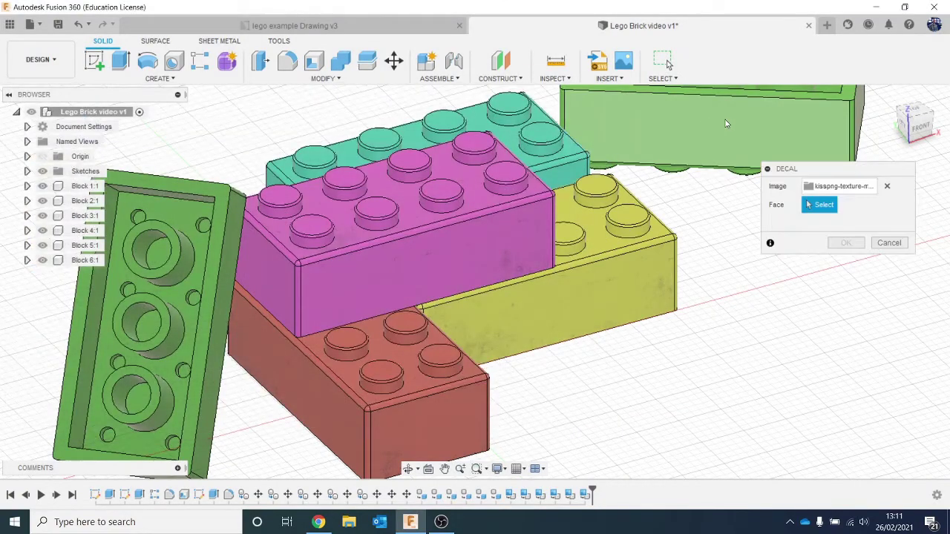
pyautogui.click(726, 124)
pyautogui.click(809, 391)
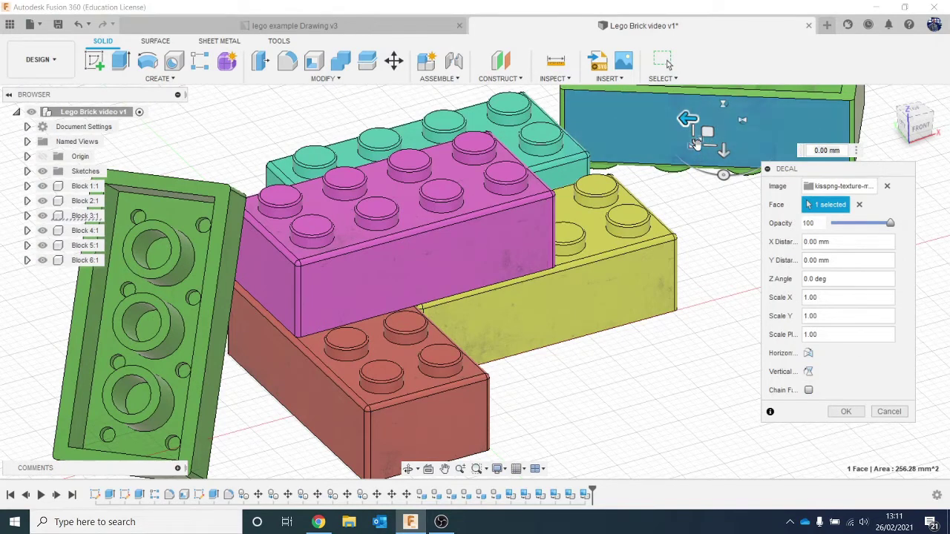
pyautogui.moveTo(695, 143); pyautogui.dragTo(607, 161)
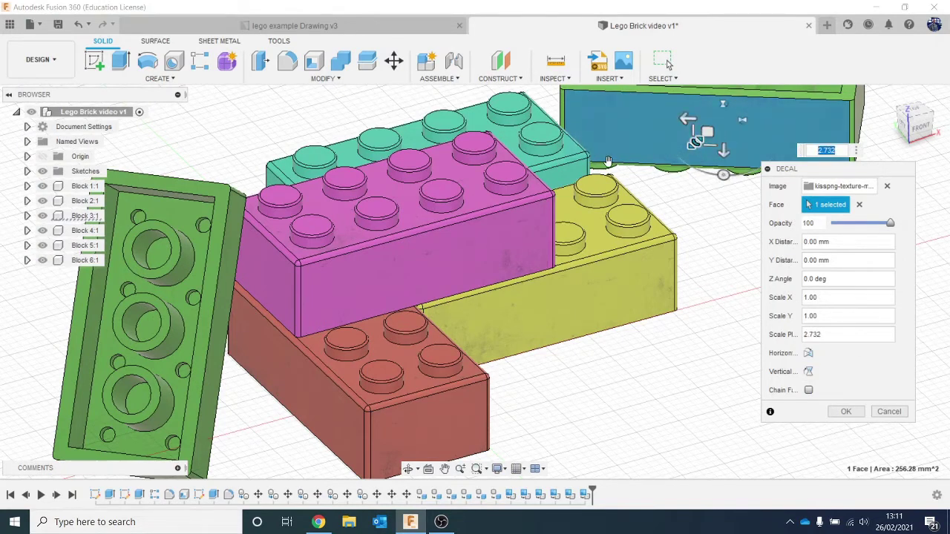
pyautogui.moveTo(704, 135); pyautogui.dragTo(694, 143)
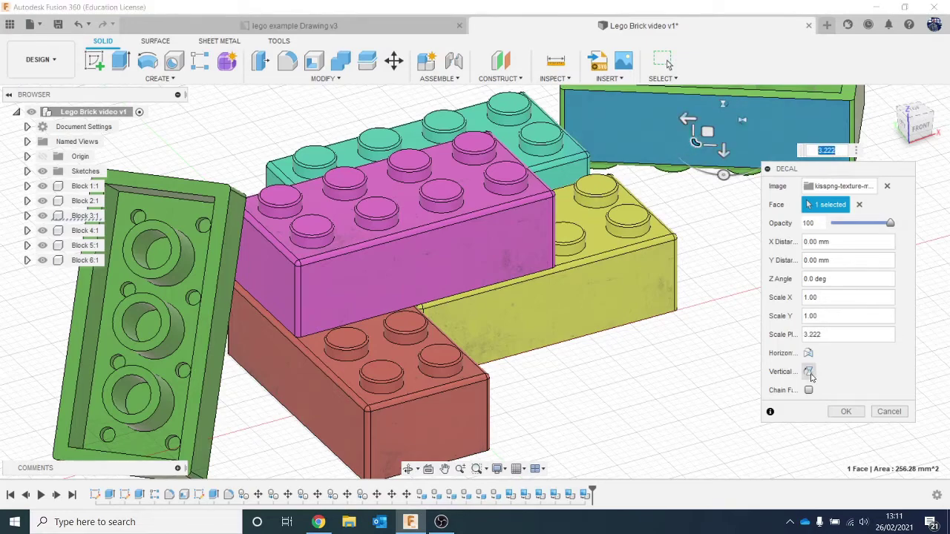
pyautogui.click(846, 412)
pyautogui.scroll(-1, 791, 263)
pyautogui.scroll(-1, 790, 260)
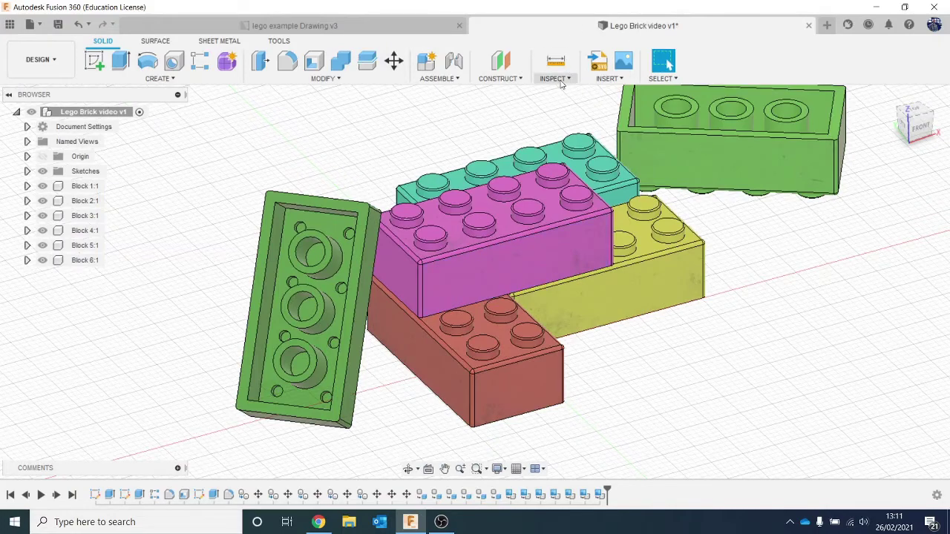
# Apply the dirt-texture decal to a single face of the tipped left green brick at scale 3.202.
pyautogui.click(609, 78)
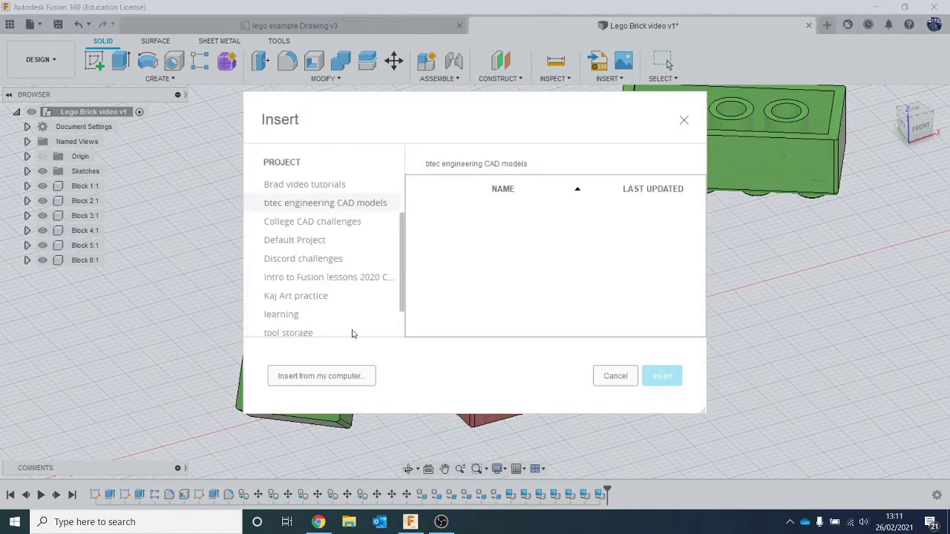
pyautogui.click(326, 379)
pyautogui.doubleClick(213, 191)
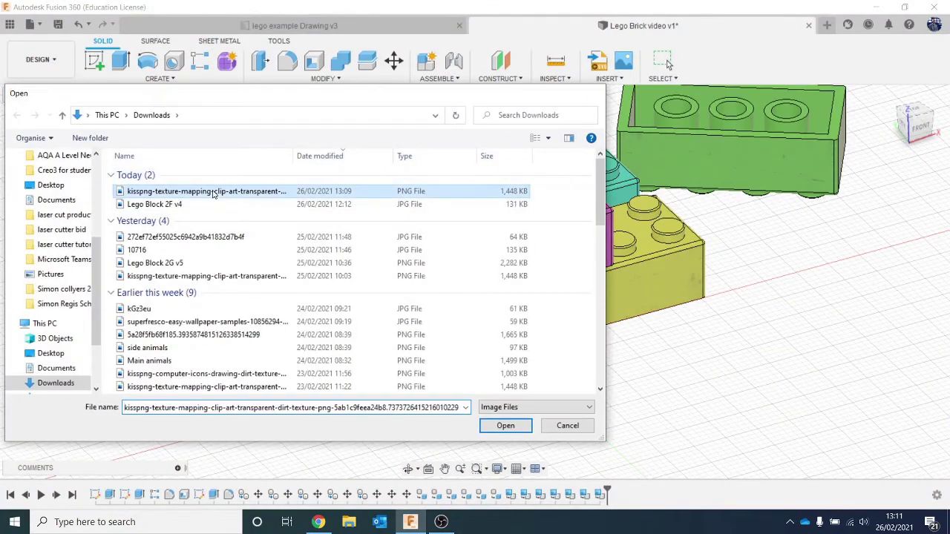
pyautogui.click(326, 221)
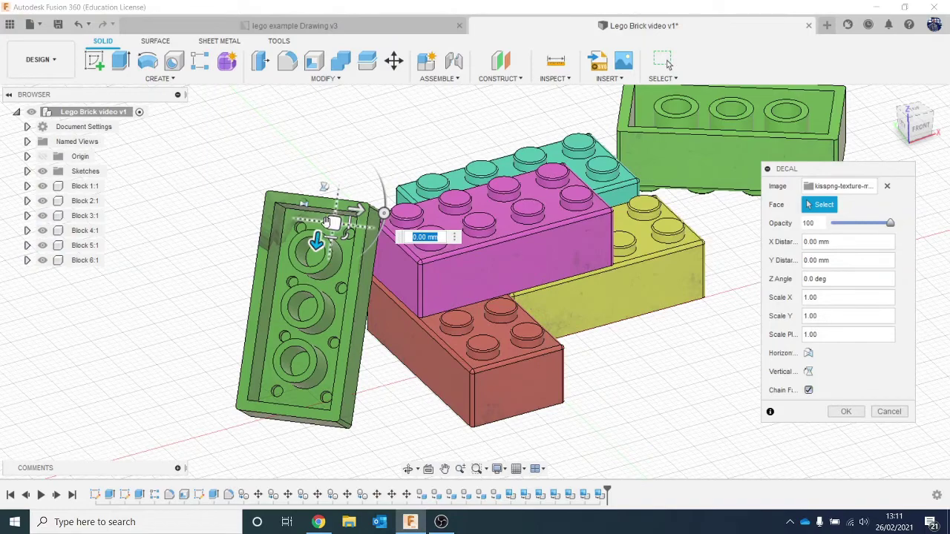
pyautogui.moveTo(333, 222); pyautogui.dragTo(401, 304)
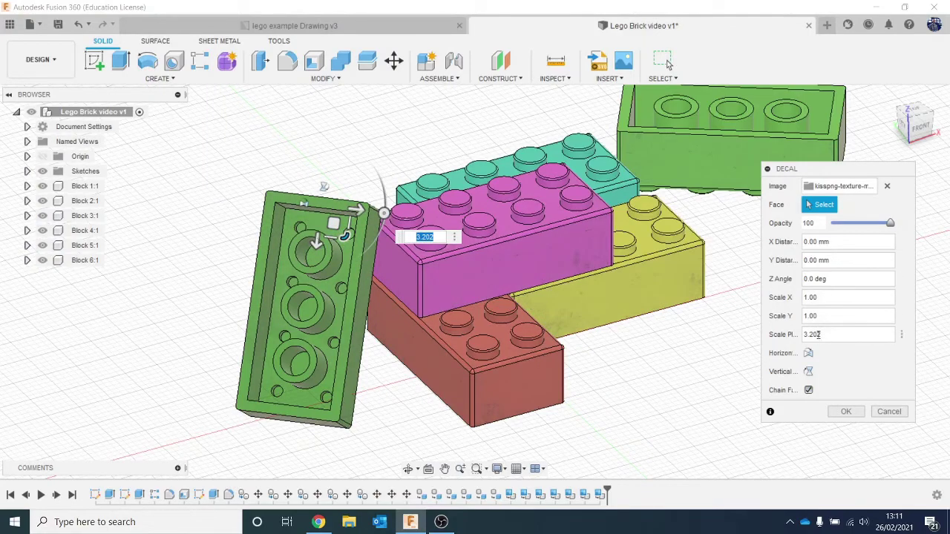
pyautogui.click(810, 393)
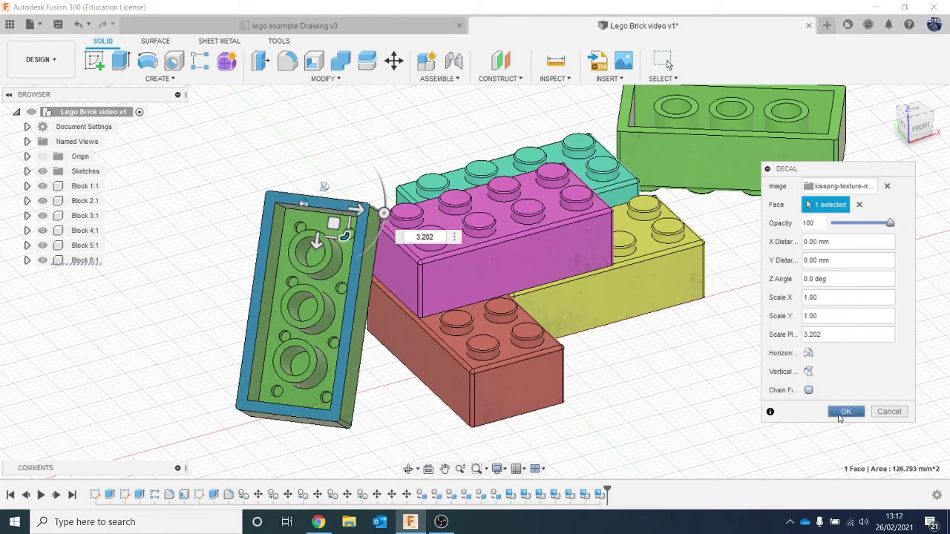
pyautogui.click(839, 413)
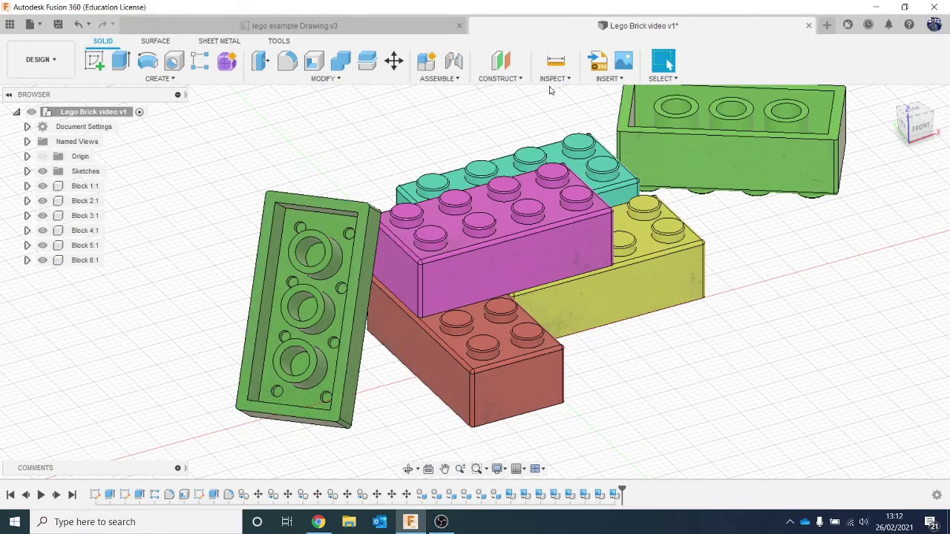
# Put the dirt-texture decal on only the tipped green brick's hollow inner face, enlarged roughly twice.
pyautogui.click(606, 79)
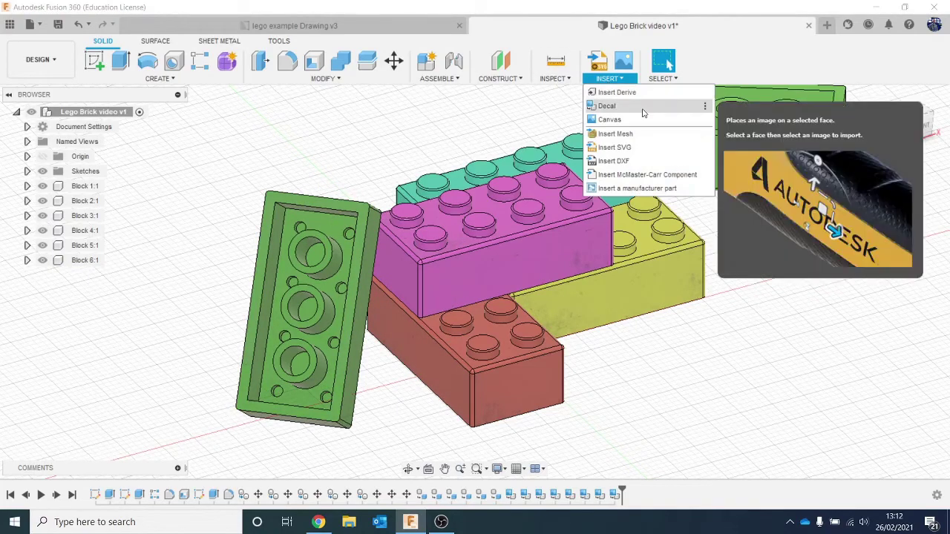
pyautogui.click(640, 109)
pyautogui.click(353, 376)
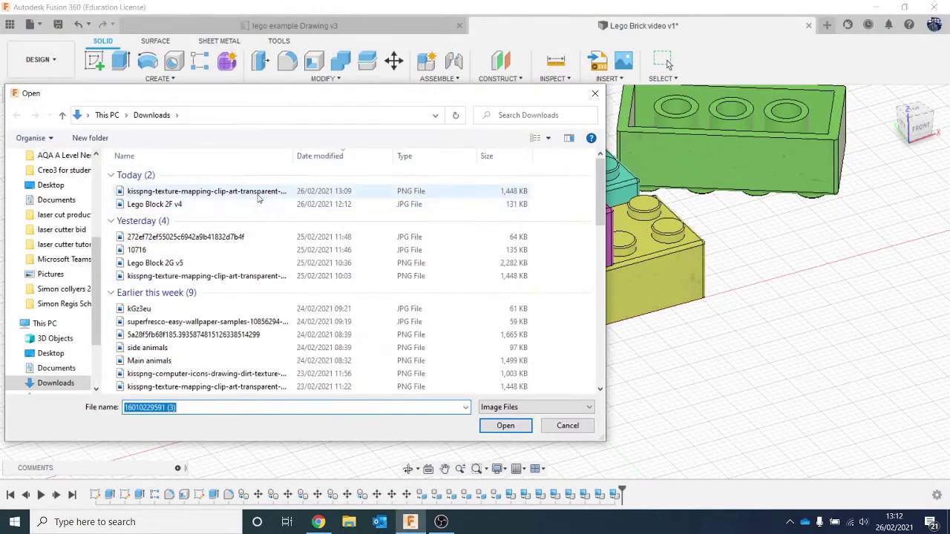
pyautogui.doubleClick(260, 191)
pyautogui.click(308, 285)
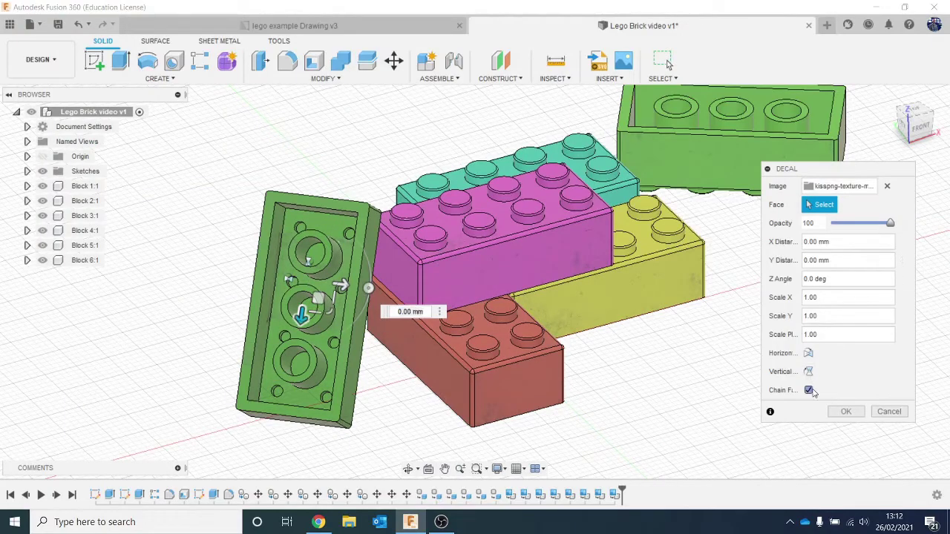
pyautogui.click(809, 390)
pyautogui.moveTo(319, 304); pyautogui.dragTo(354, 348)
pyautogui.click(847, 412)
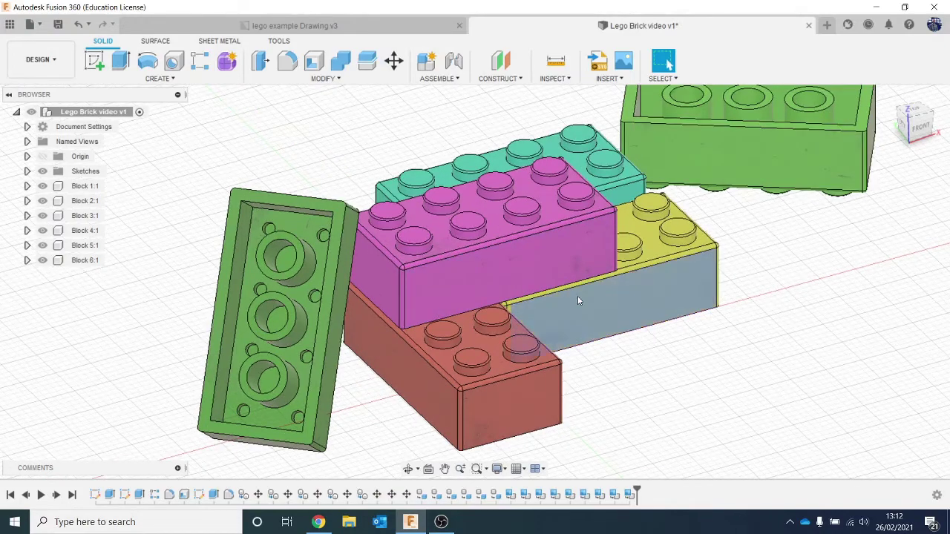
pyautogui.scroll(3, 579, 293)
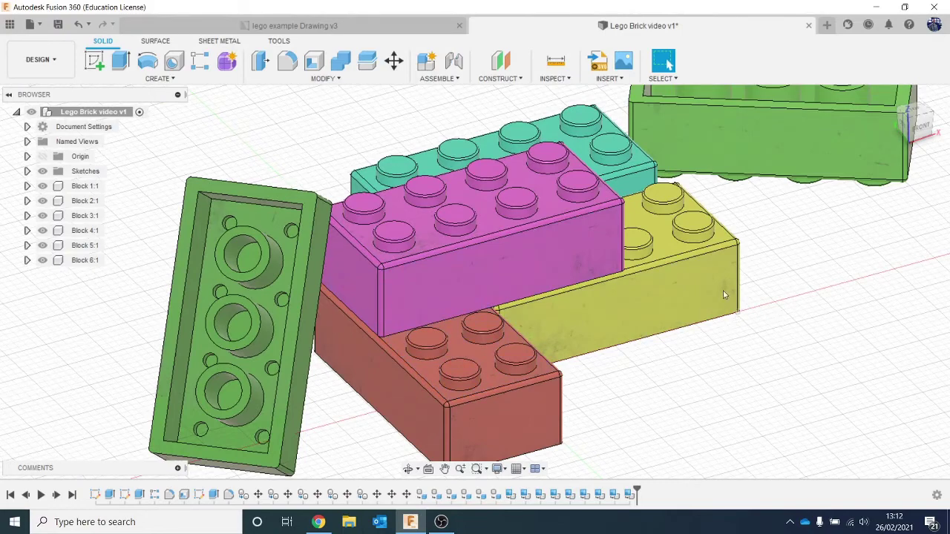
pyautogui.click(37, 60)
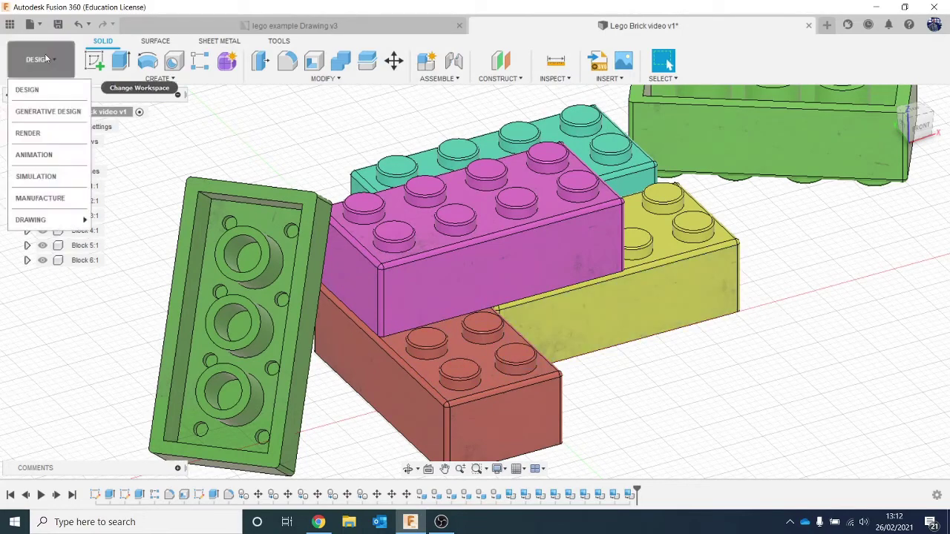
pyautogui.click(61, 129)
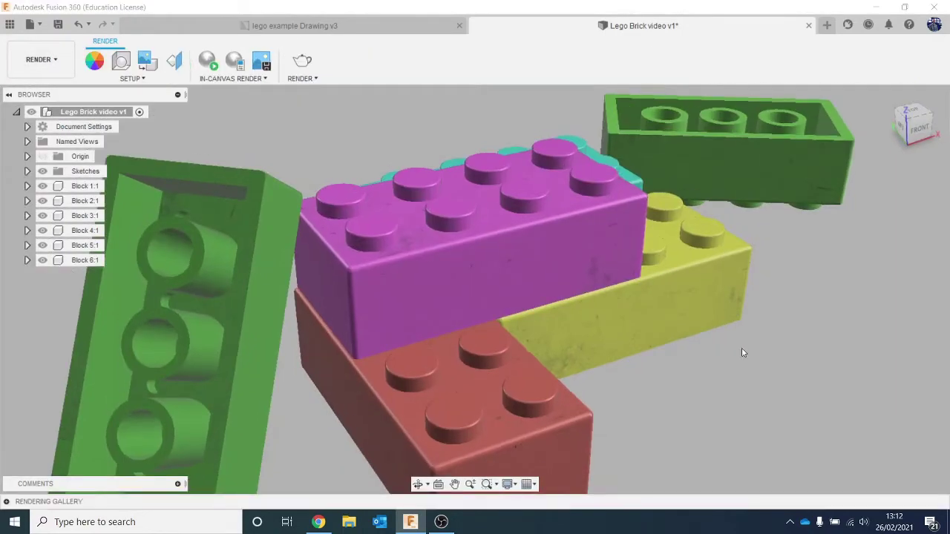
pyautogui.moveTo(742, 353); pyautogui.dragTo(698, 279, button='middle')
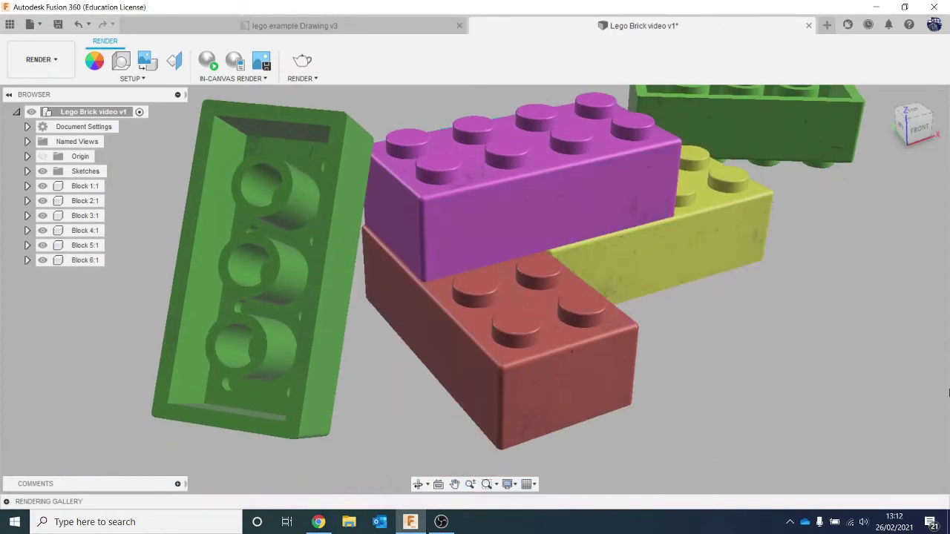
pyautogui.click(40, 61)
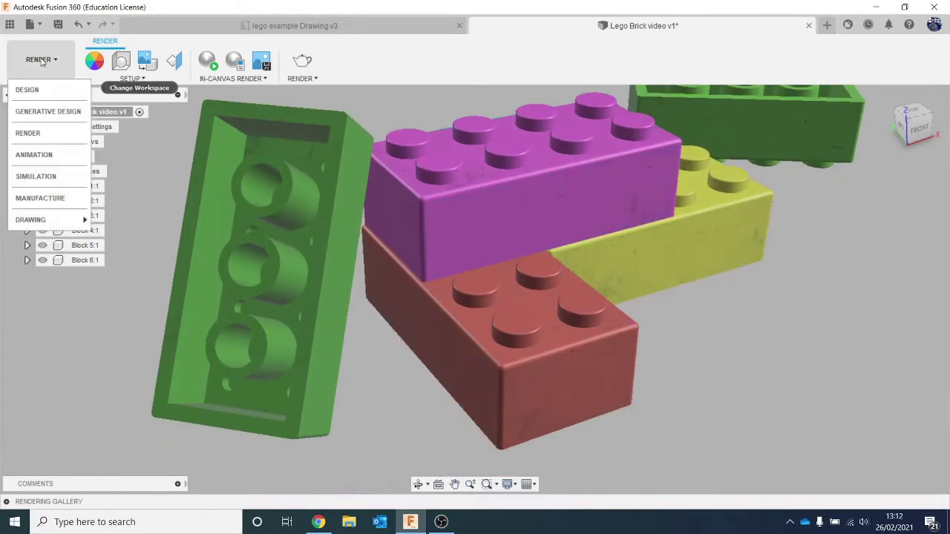
pyautogui.click(58, 90)
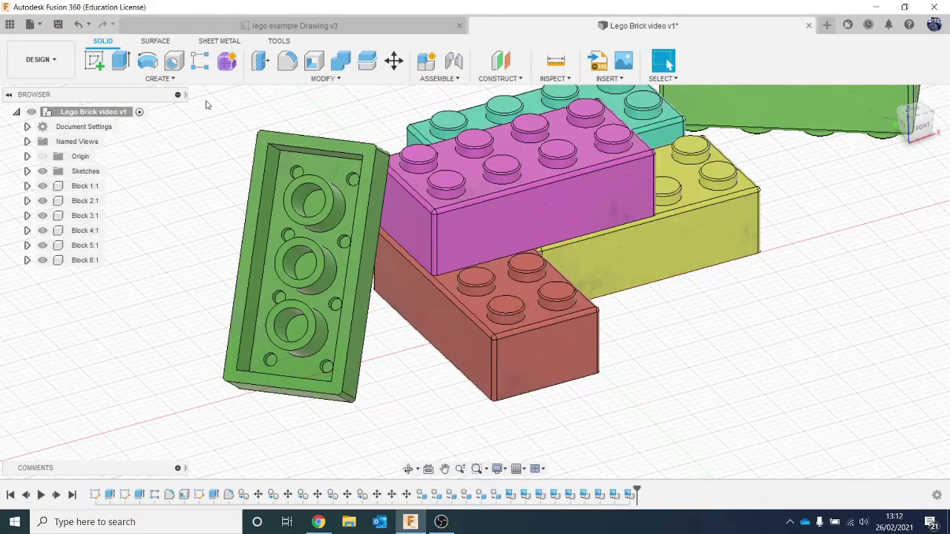
pyautogui.scroll(-3, 503, 161)
pyautogui.moveTo(519, 193); pyautogui.dragTo(623, 319, button='middle')
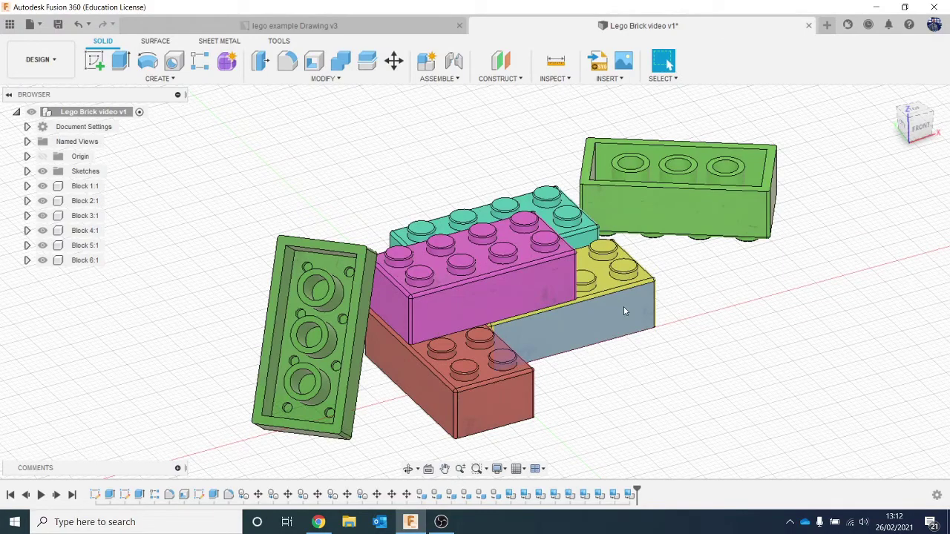